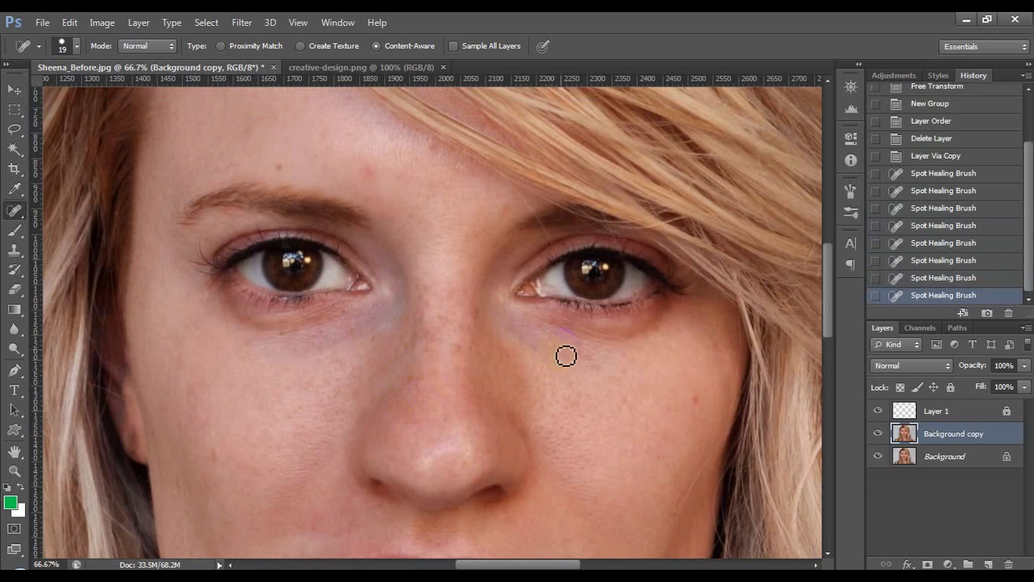
# Remove blemishes from the cheek and forehead with the Spot Healing Brush, enlarging the brush to 35 px for the forehead spots.
pyautogui.click(569, 352)
pyautogui.click(694, 399)
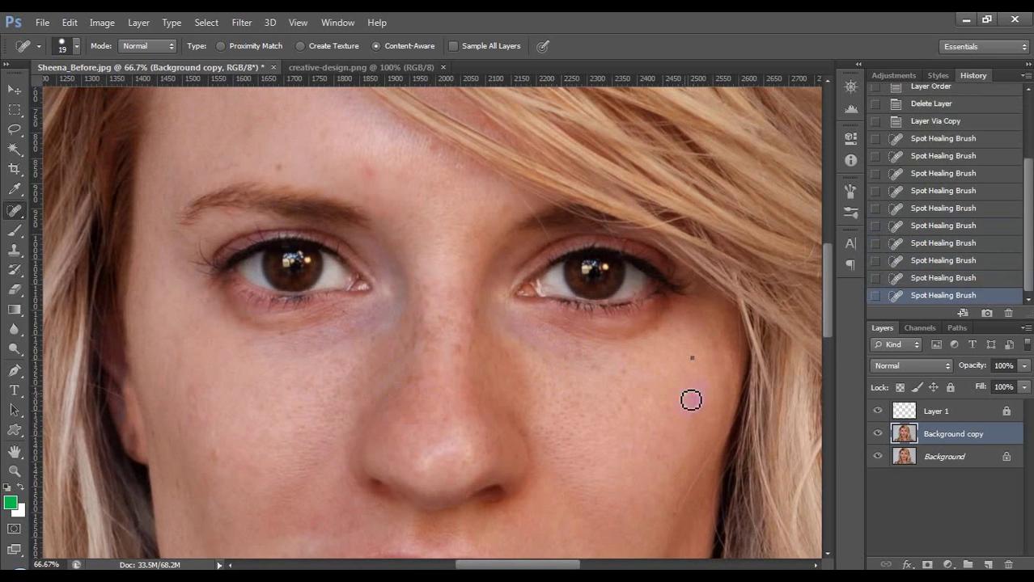
pyautogui.rightClick(692, 400)
pyautogui.moveTo(718, 391); pyautogui.dragTo(729, 391)
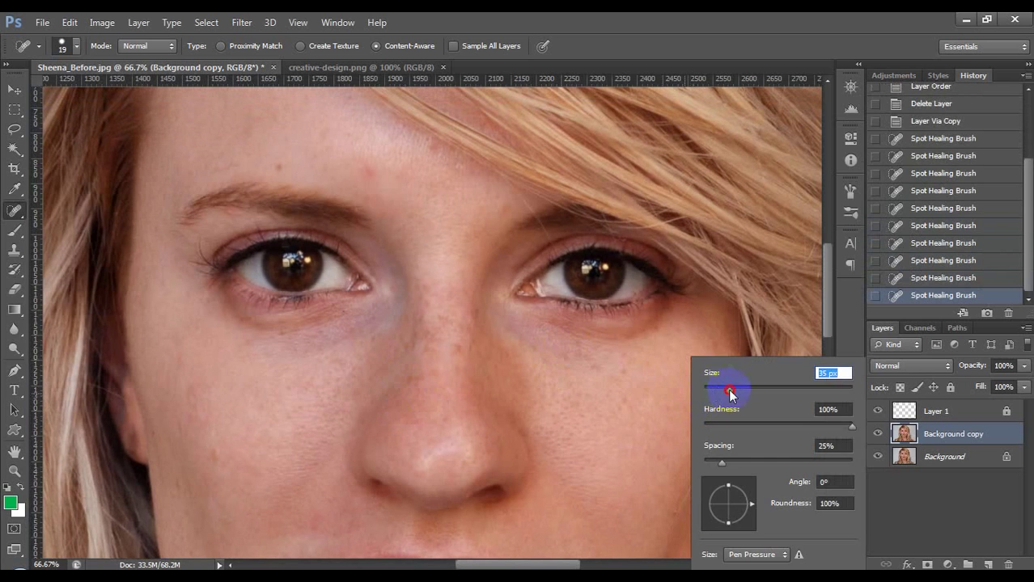
pyautogui.click(290, 168)
pyautogui.click(368, 167)
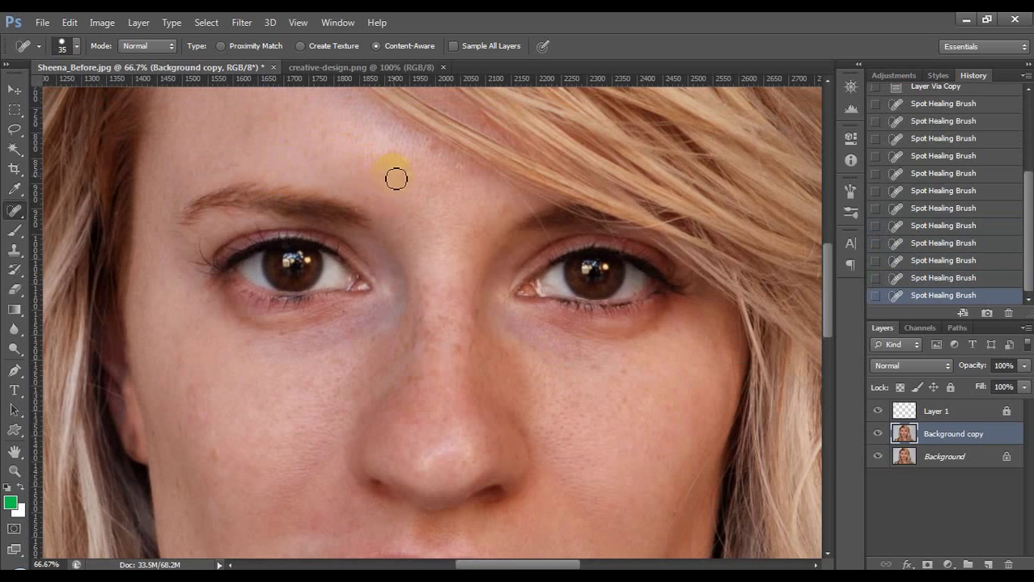
# Remove the freckles on the bridge and side of the nose with the Spot Healing Brush.
pyautogui.click(436, 294)
pyautogui.click(426, 318)
pyautogui.click(427, 339)
pyautogui.click(405, 356)
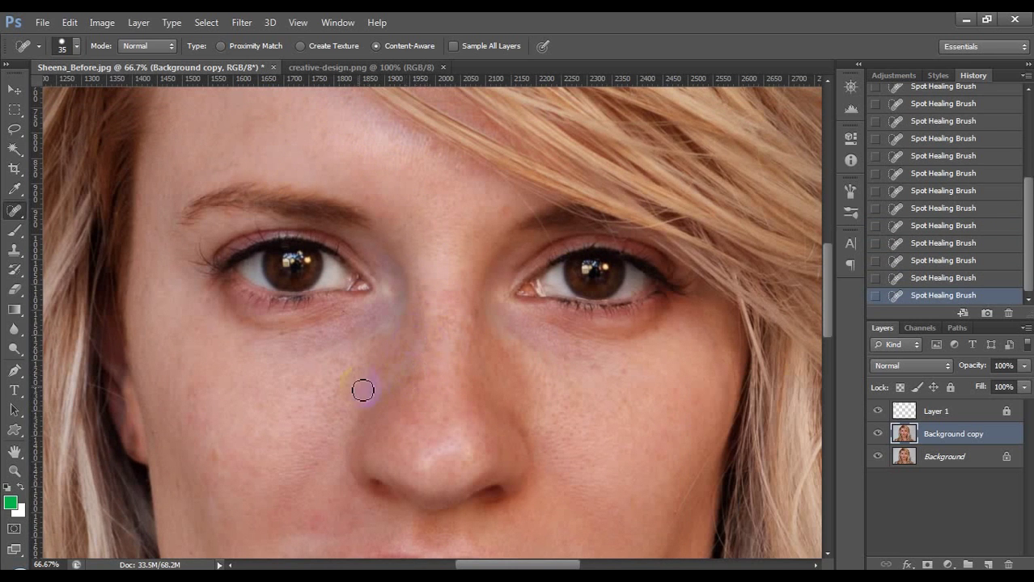
# Heal the remaining spots on the cheek nearest the ear and beside the nose.
pyautogui.scroll(-2, 363, 390)
pyautogui.hscroll(-2, 363, 391)
pyautogui.click(381, 300)
pyautogui.click(298, 336)
pyautogui.moveTo(264, 337); pyautogui.dragTo(257, 352)
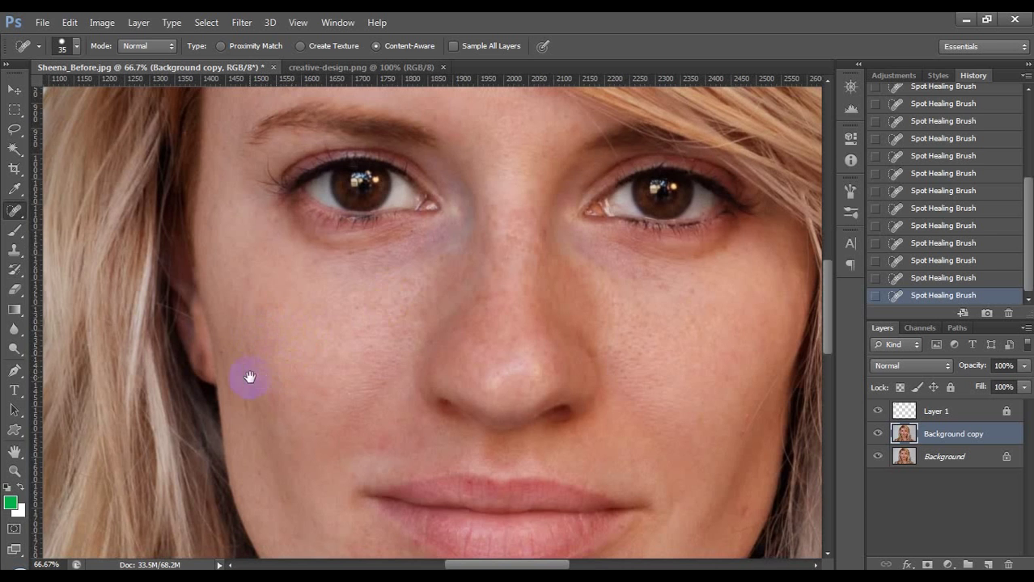
# Heal the skin blemishes on the neck and upper chest with the Spot Healing Brush.
pyautogui.scroll(-5, 249, 377)
pyautogui.scroll(-6, 368, 296)
pyautogui.hscroll(2, 500, 288)
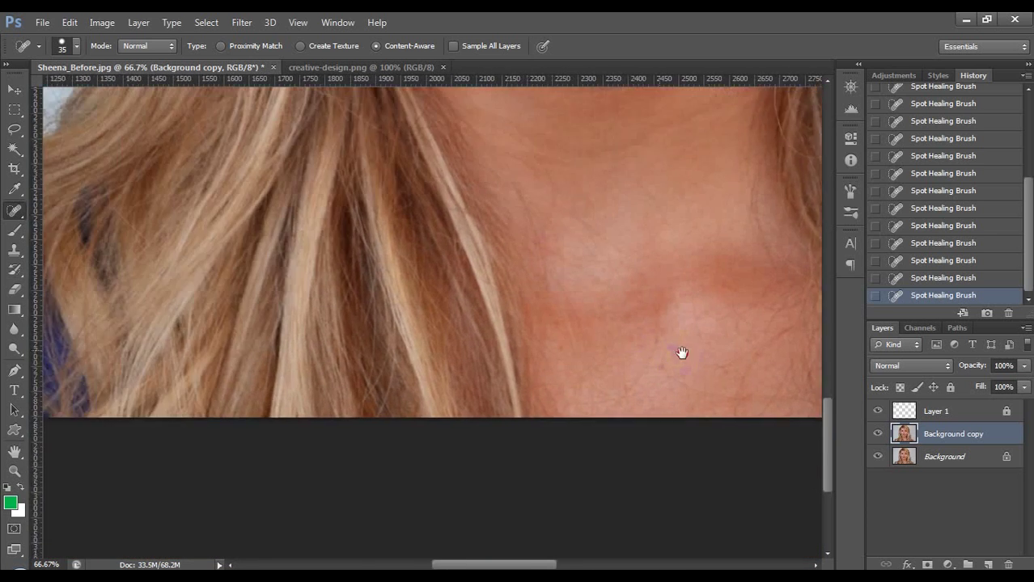
pyautogui.hscroll(-10, 682, 353)
pyautogui.moveTo(285, 285)
pyautogui.mouseDown()
pyautogui.moveTo(269, 304)
pyautogui.moveTo(275, 293)
pyautogui.moveTo(241, 289)
pyautogui.moveTo(212, 254)
pyautogui.moveTo(200, 279)
pyautogui.mouseUp()
pyautogui.click(203, 295)
pyautogui.click(224, 295)
pyautogui.click(279, 280)
# Remove the blemishes around the mouth, chin and jawline with the Spot Healing Brush.
pyautogui.scroll(5, 200, 455)
pyautogui.hscroll(8, 452, 314)
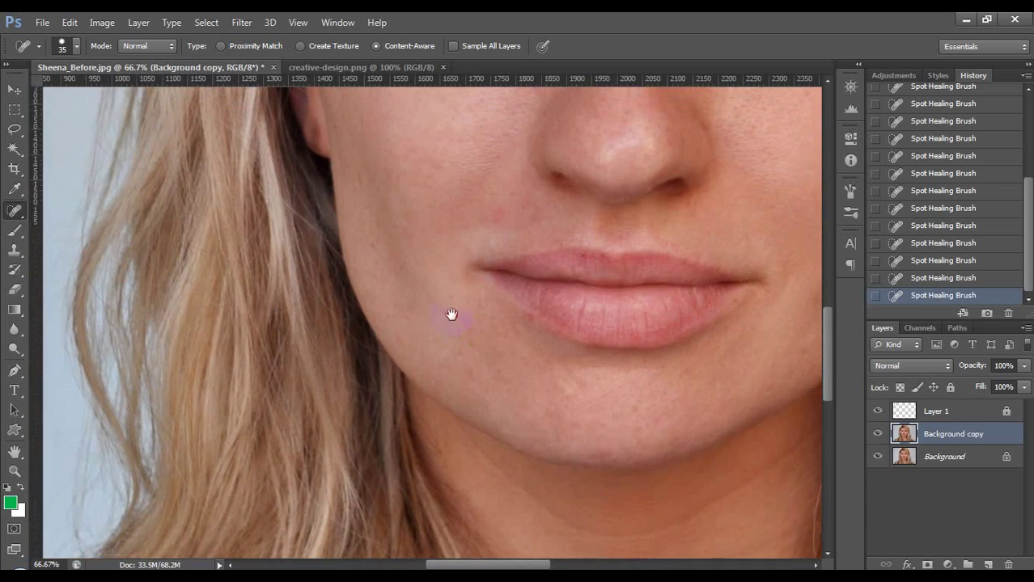
pyautogui.moveTo(452, 314); pyautogui.dragTo(371, 381)
pyautogui.click(462, 351)
pyautogui.moveTo(623, 368); pyautogui.dragTo(524, 365)
pyautogui.click(661, 356)
pyautogui.moveTo(602, 416); pyautogui.dragTo(628, 434)
# Heal the small marks under both eyes and on the upper cheeks.
pyautogui.moveTo(577, 372); pyautogui.dragTo(563, 423)
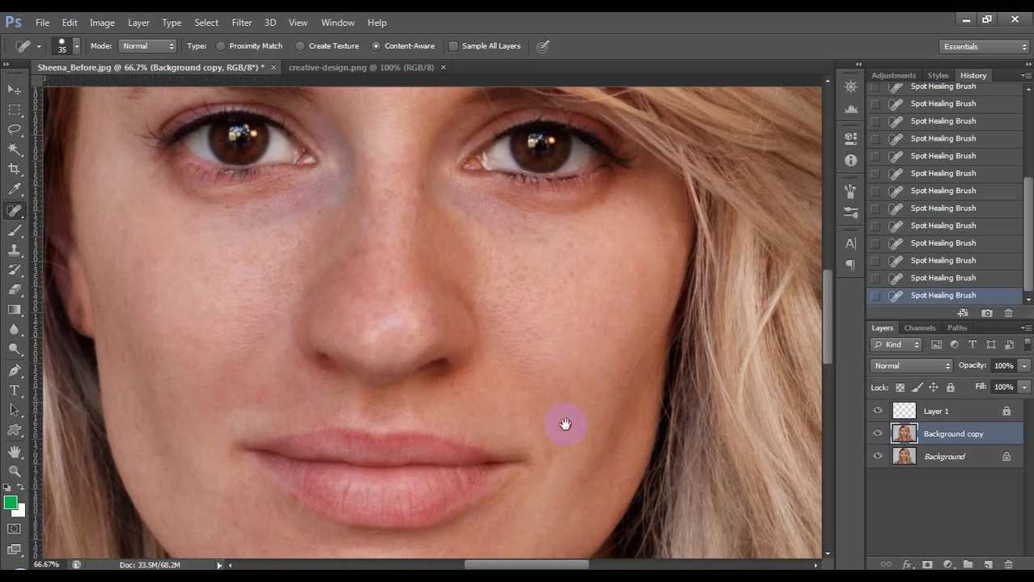
pyautogui.moveTo(547, 237); pyautogui.dragTo(523, 223)
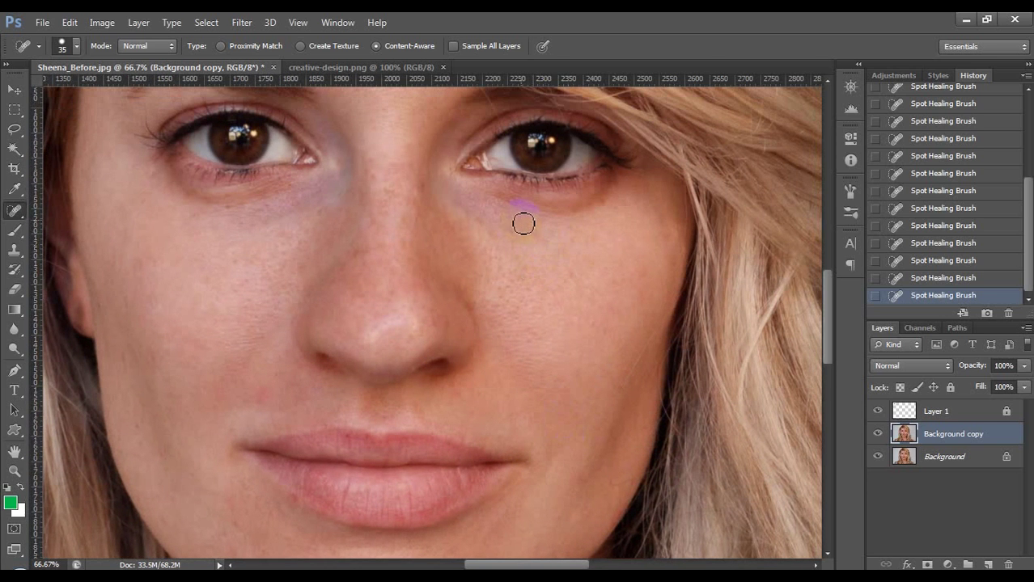
pyautogui.click(217, 210)
pyautogui.click(281, 183)
pyautogui.click(289, 240)
pyautogui.moveTo(289, 239); pyautogui.dragTo(309, 337)
# Clean up the remaining freckles along the nose bridge and its sides with healing strokes, including one downward stroke.
pyautogui.click(369, 345)
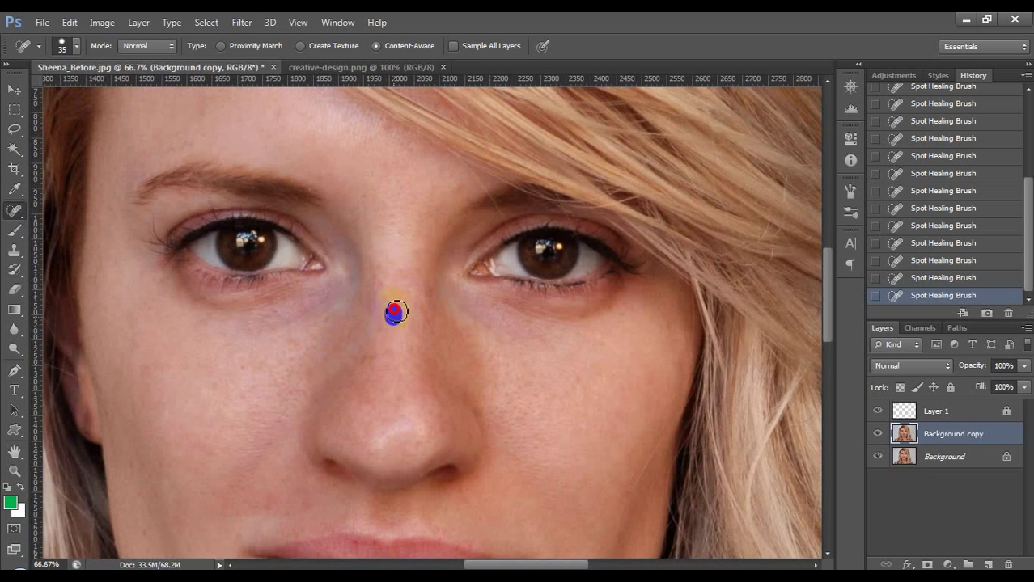
pyautogui.moveTo(381, 286); pyautogui.dragTo(380, 325)
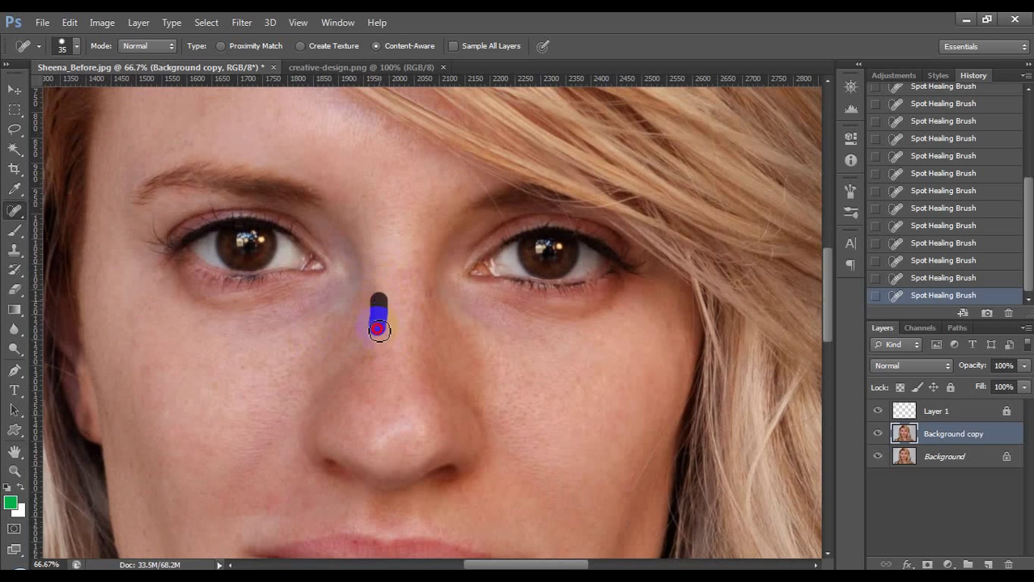
pyautogui.click(431, 293)
pyautogui.click(420, 340)
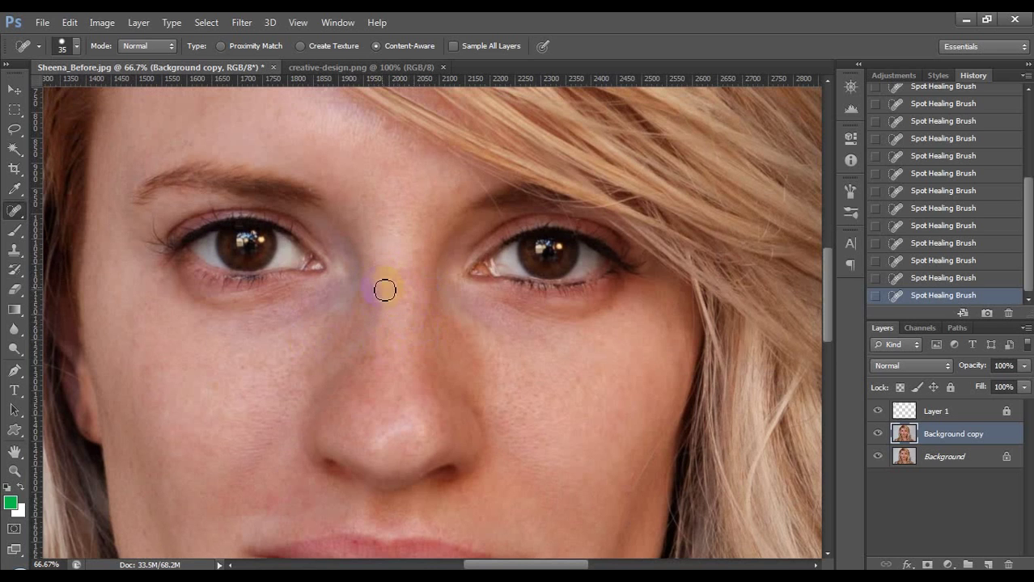
pyautogui.scroll(-3, 423, 355)
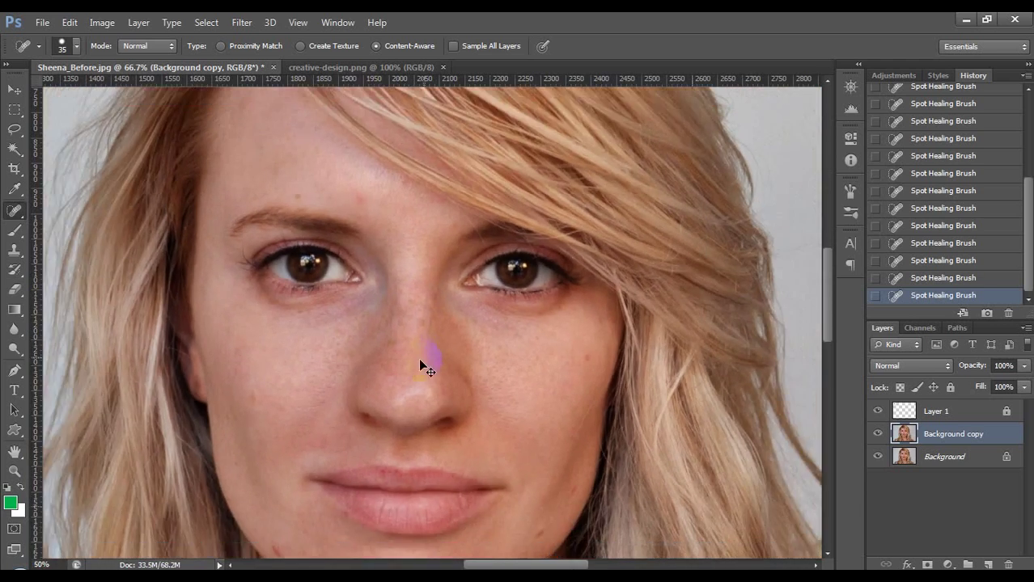
pyautogui.scroll(2, 368, 345)
pyautogui.click(398, 258)
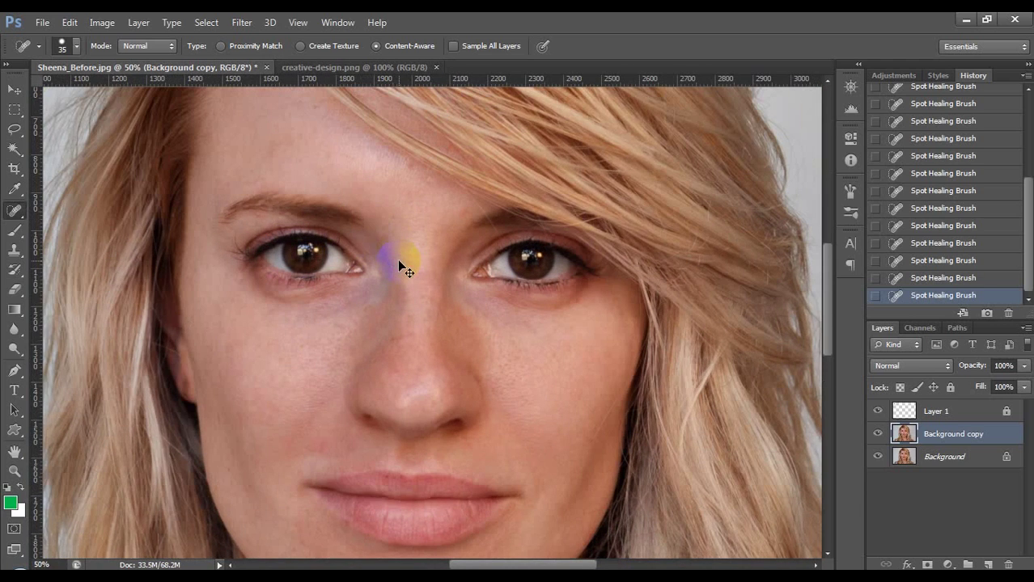
# Merge the retouched Background copy layer down into the Background layer.
pyautogui.hotkey('ctrl', 'alt', 'e')
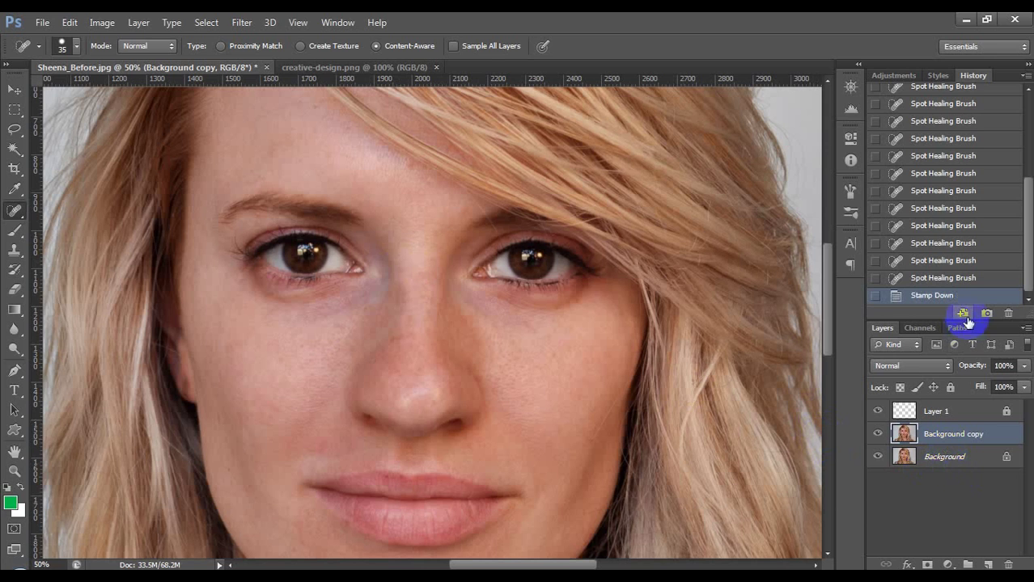
pyautogui.click(942, 278)
pyautogui.moveTo(933, 449); pyautogui.dragTo(938, 437)
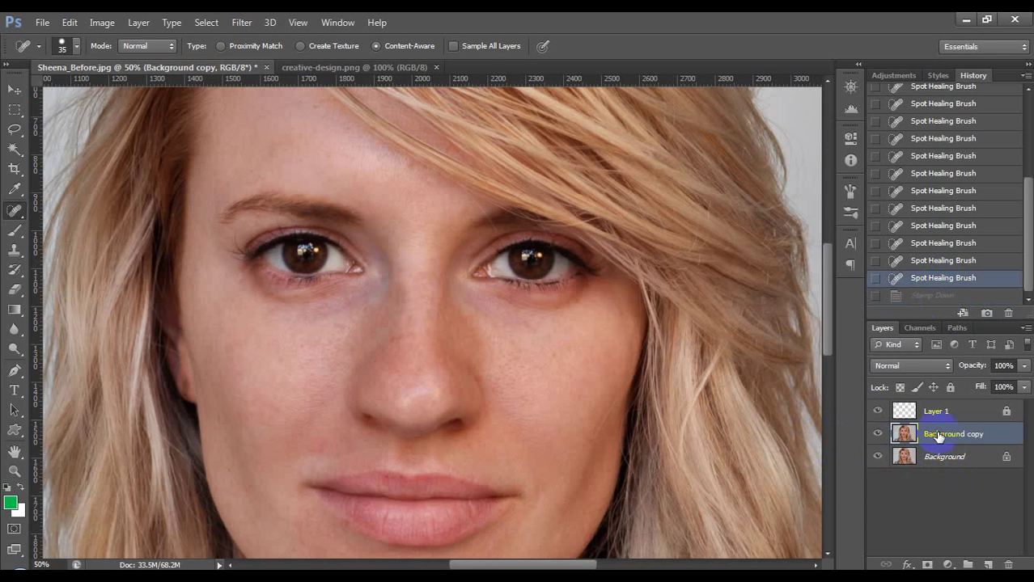
pyautogui.hotkey('ctrl', 'e')
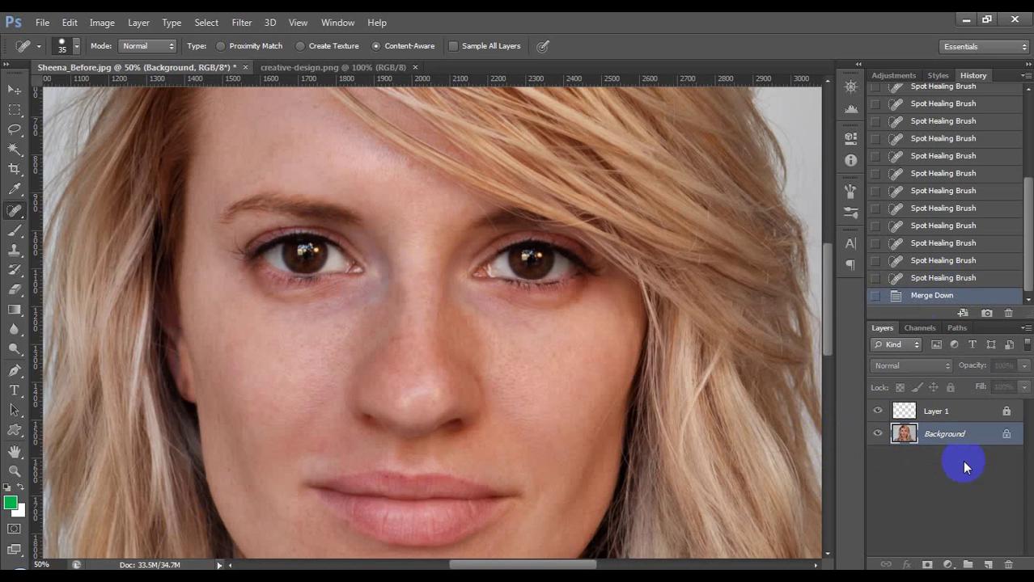
# Duplicate the Background layer in the same document under the name "blue".
pyautogui.rightClick(903, 431)
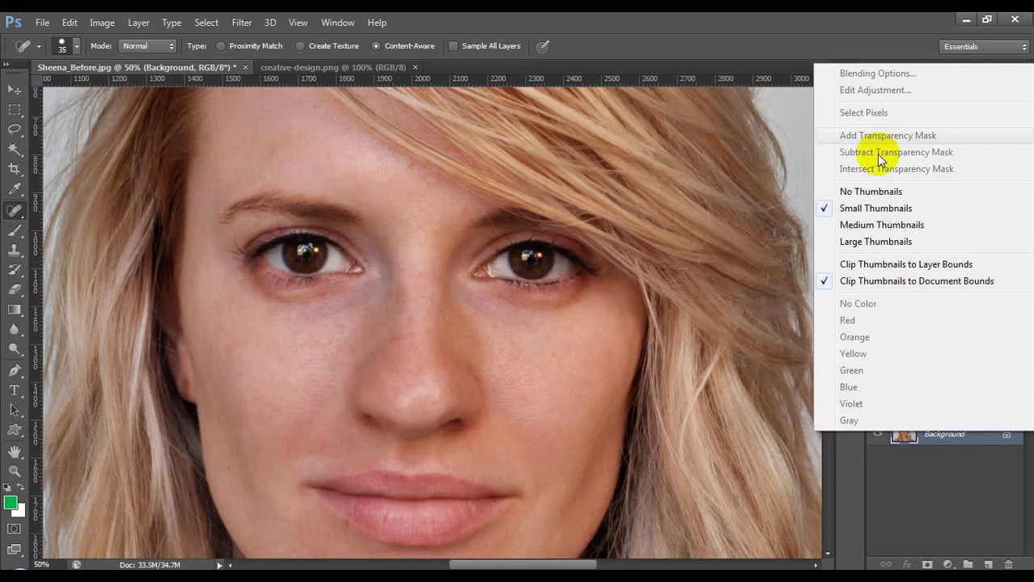
pyautogui.rightClick(951, 437)
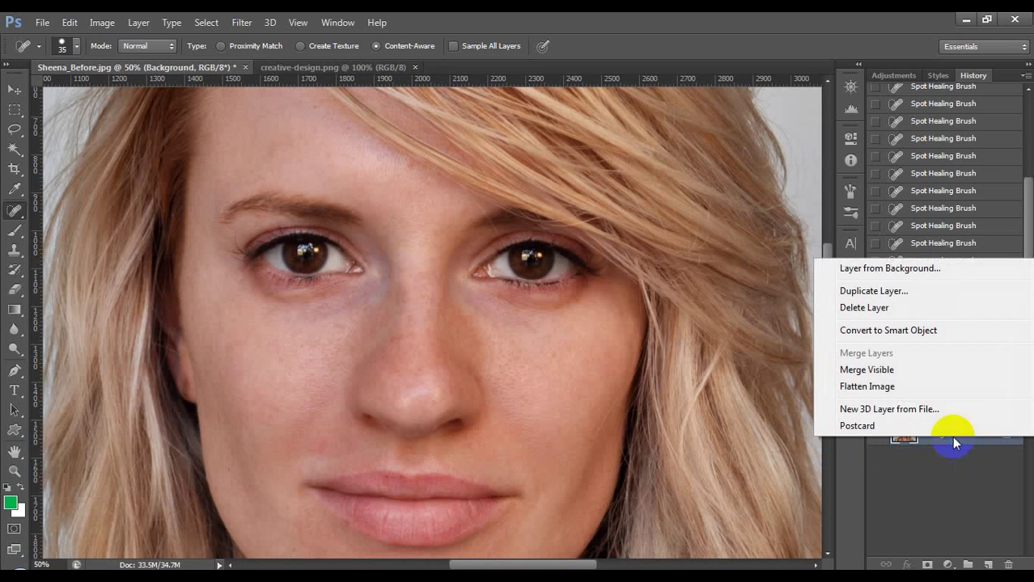
pyautogui.click(874, 291)
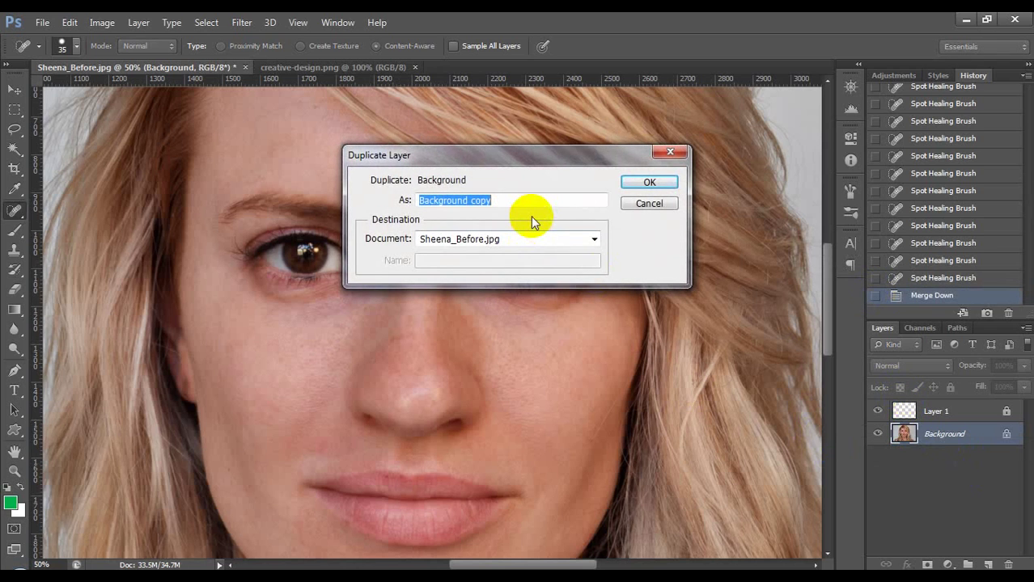
pyautogui.write('blue')
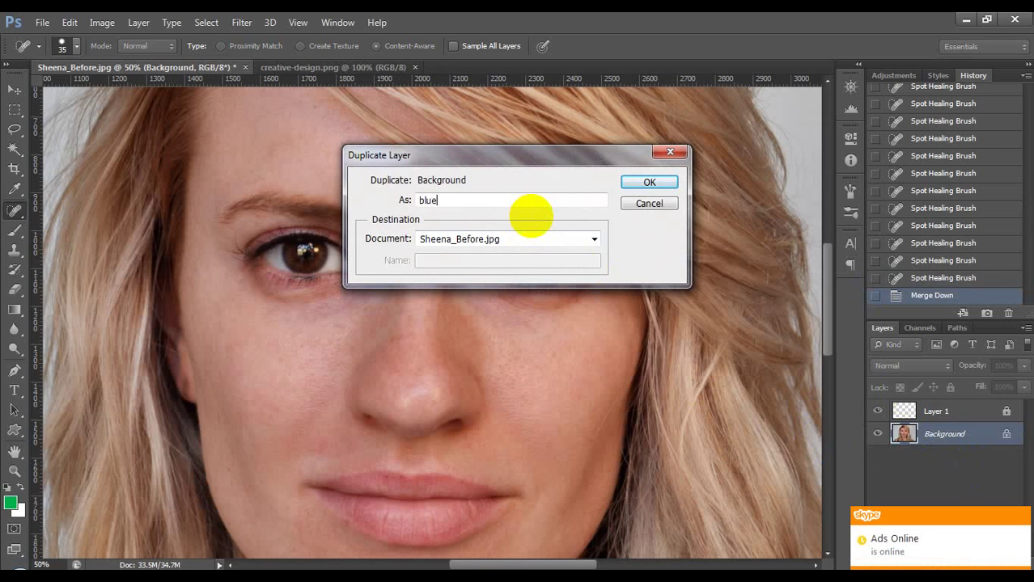
pyautogui.press('Return')
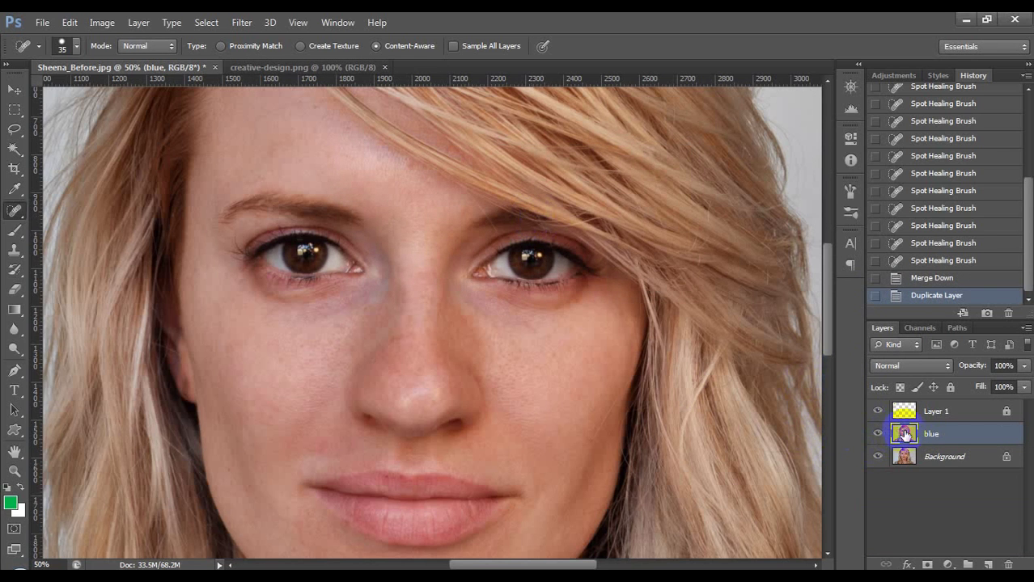
# Duplicate the Background layer again as "Hight", dismissing the Skype window, and place the new layer above the blue layer.
pyautogui.click(937, 458)
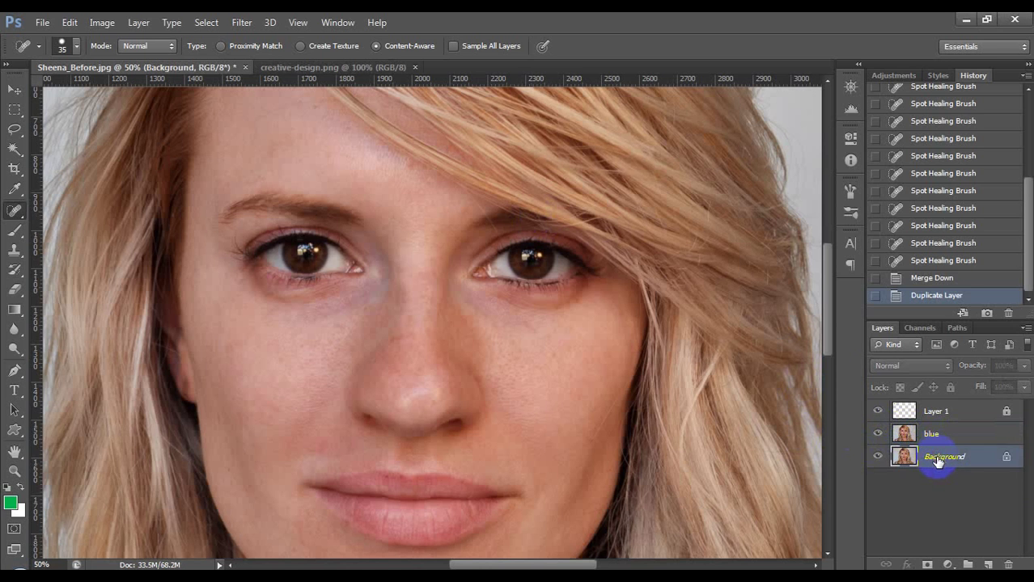
pyautogui.rightClick(937, 459)
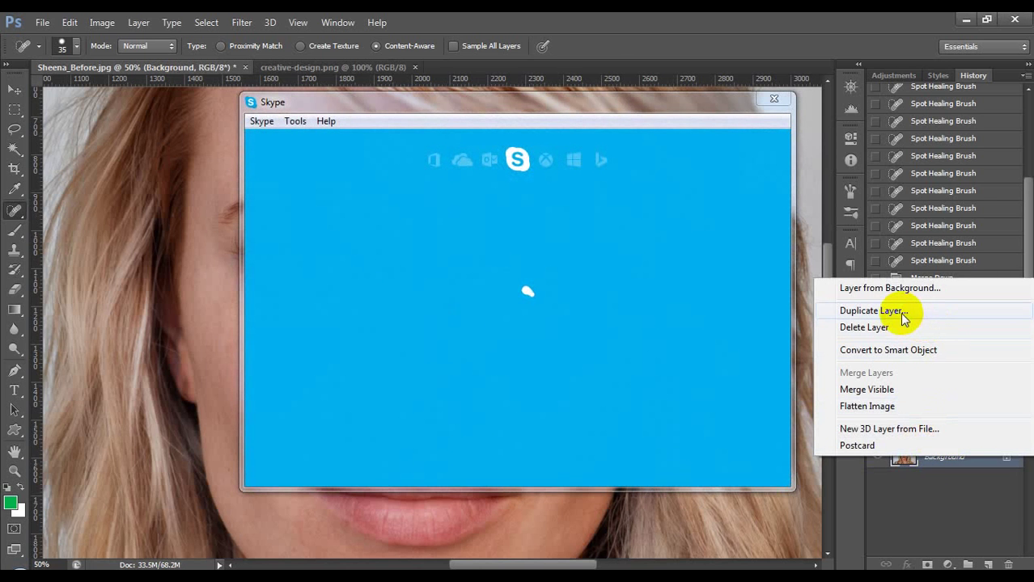
pyautogui.click(766, 100)
pyautogui.rightClick(887, 457)
pyautogui.click(887, 311)
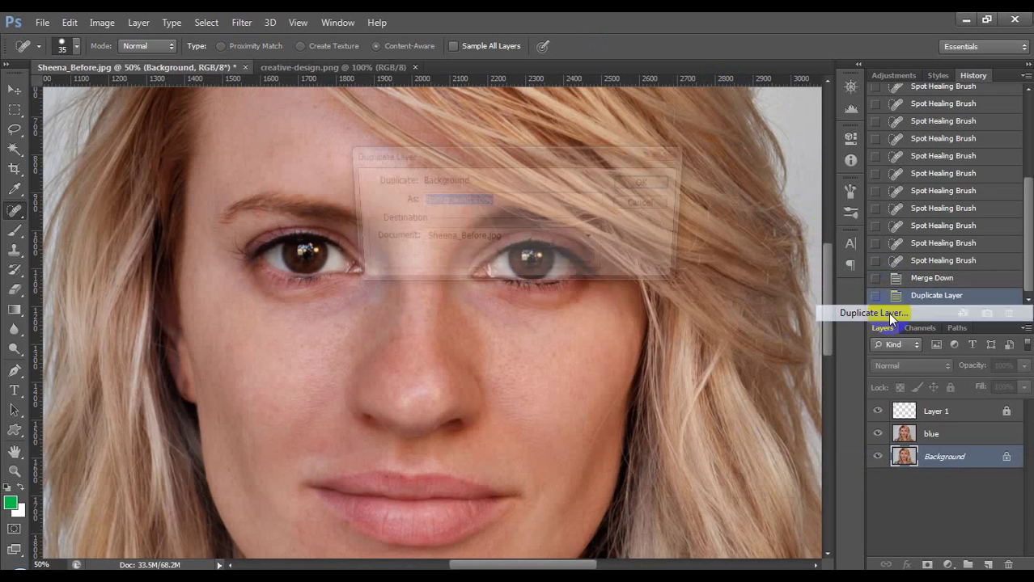
pyautogui.write('Hight')
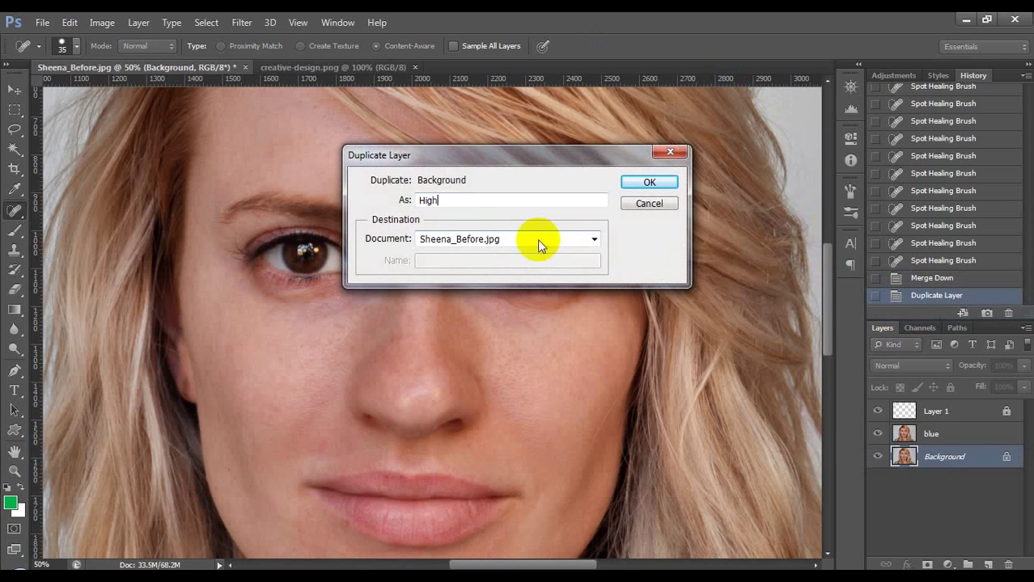
pyautogui.press('Return')
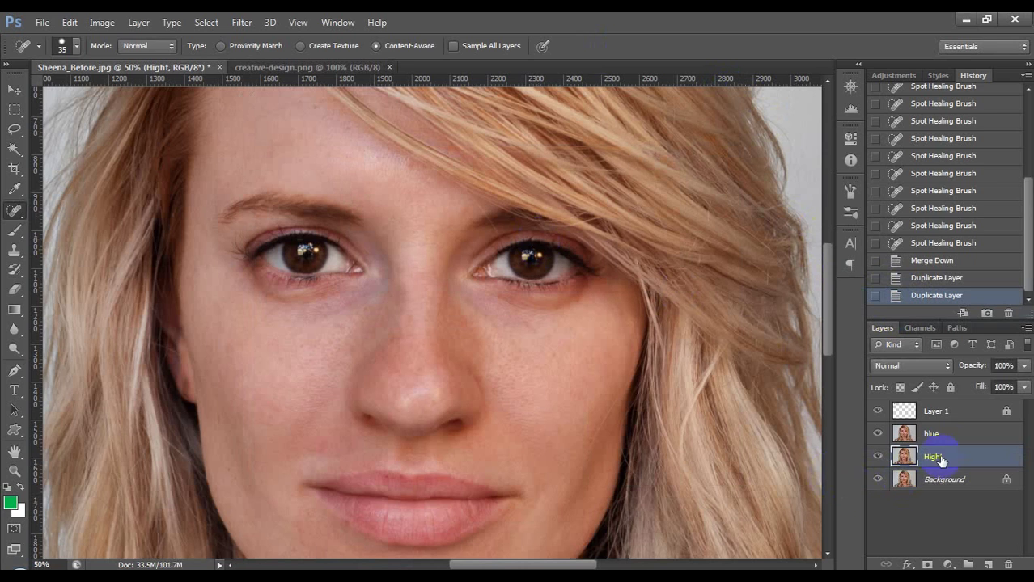
pyautogui.moveTo(934, 462); pyautogui.dragTo(935, 437)
# Open the Gaussian Blur filter for the blue layer and zoom its preview out until the whole face fits.
pyautogui.click(934, 462)
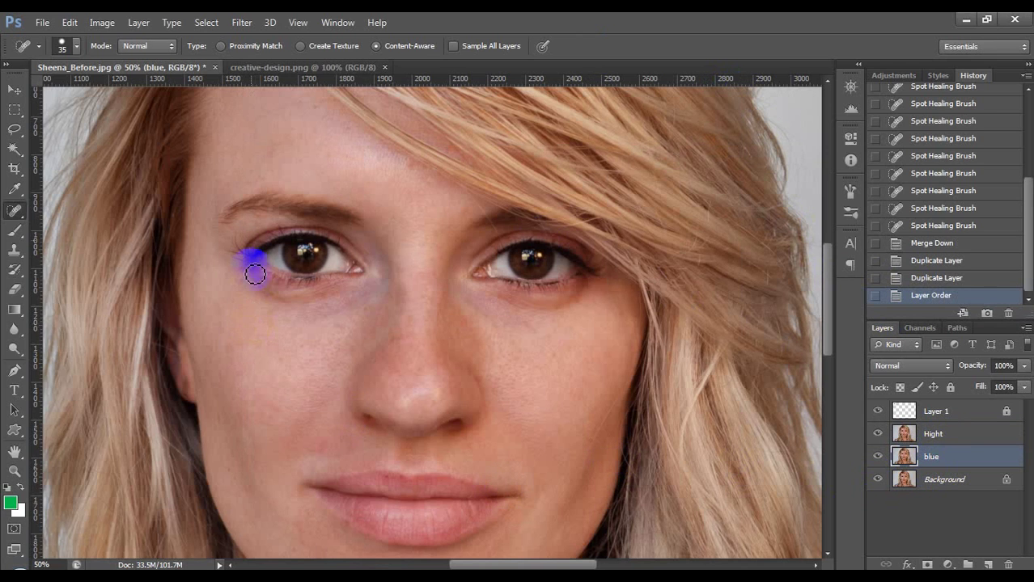
pyautogui.click(239, 21)
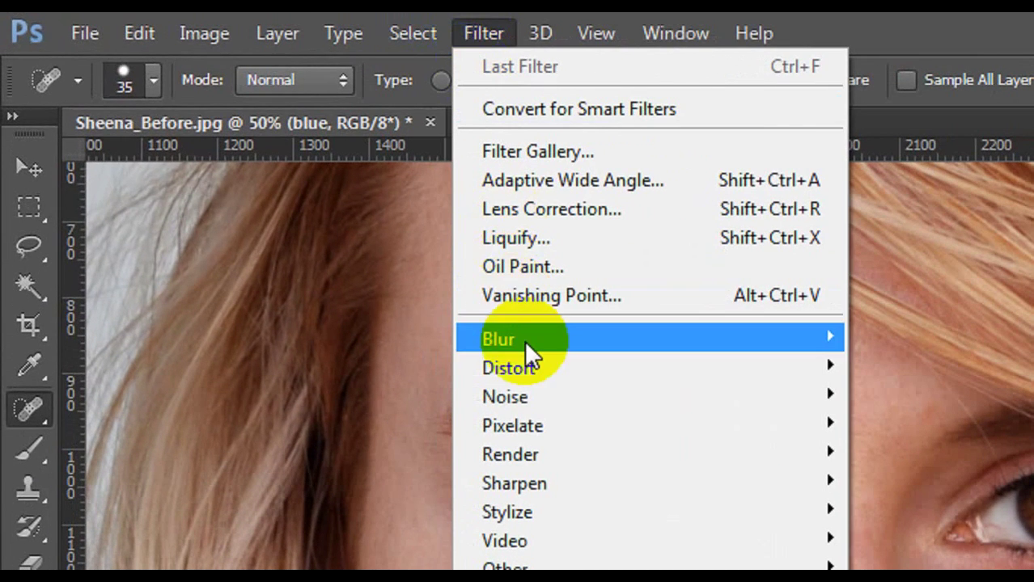
pyautogui.moveTo(524, 341)
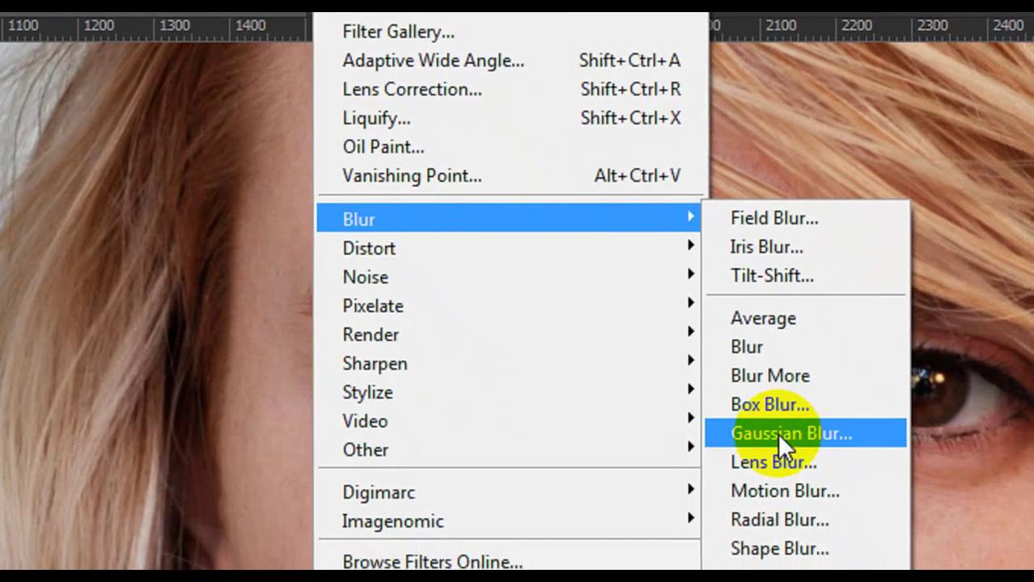
pyautogui.click(777, 433)
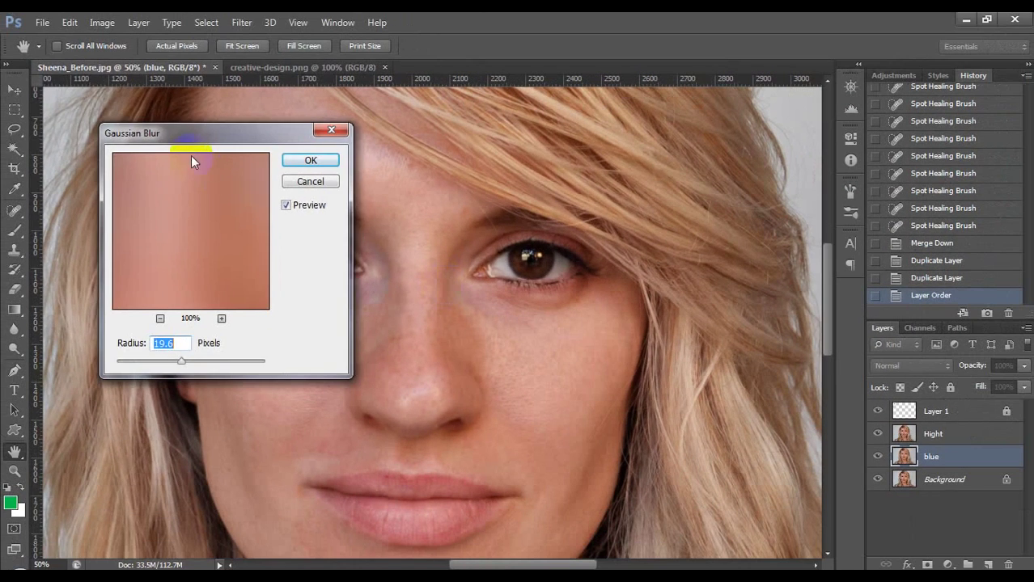
pyautogui.moveTo(187, 139); pyautogui.dragTo(610, 178)
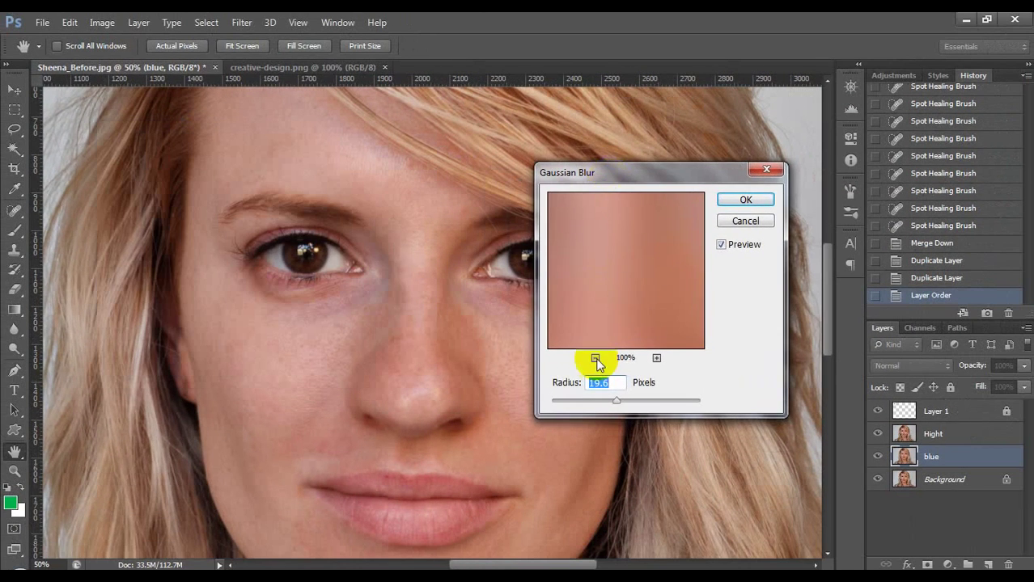
pyautogui.moveTo(616, 273); pyautogui.dragTo(683, 315)
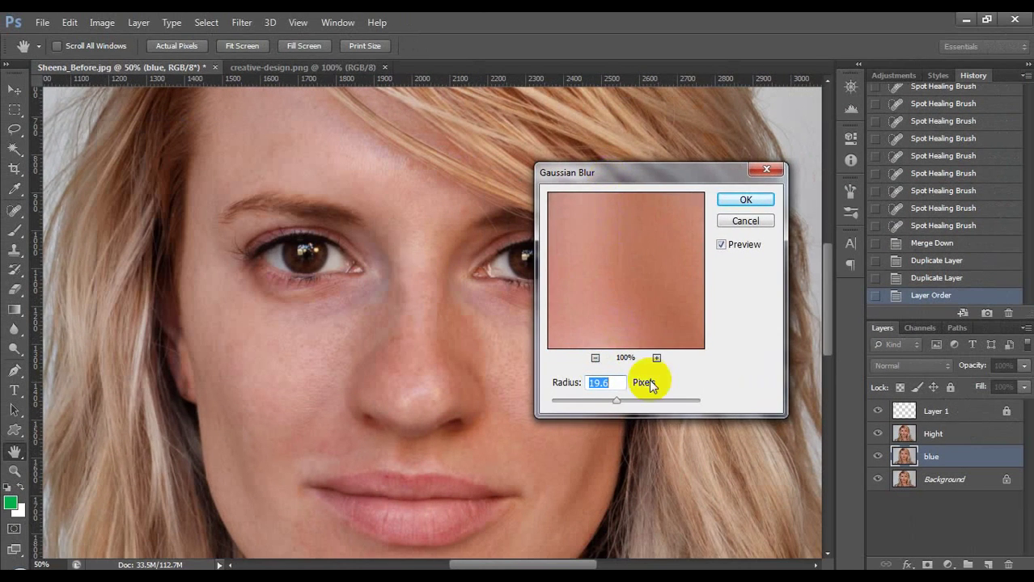
pyautogui.click(594, 357)
pyautogui.click(594, 357)
pyautogui.click(595, 358)
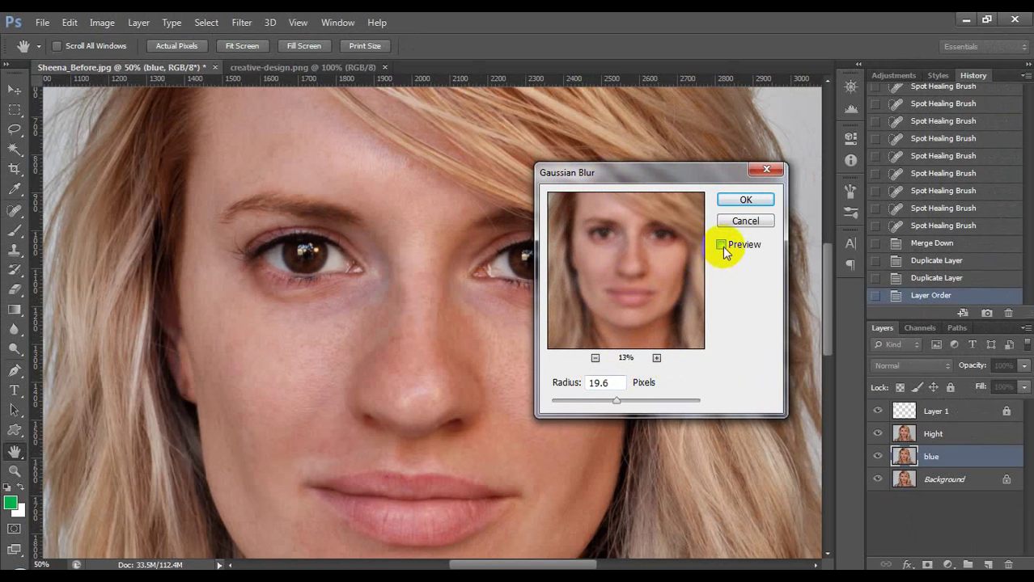
# Try a Gaussian Blur radius of 8.0 pixels and inspect the eyes, nose and mouth at 50% in the preview.
pyautogui.moveTo(621, 272)
pyautogui.mouseDown()
pyautogui.moveTo(635, 273)
pyautogui.moveTo(627, 283)
pyautogui.mouseUp()
pyautogui.moveTo(621, 401); pyautogui.dragTo(606, 406)
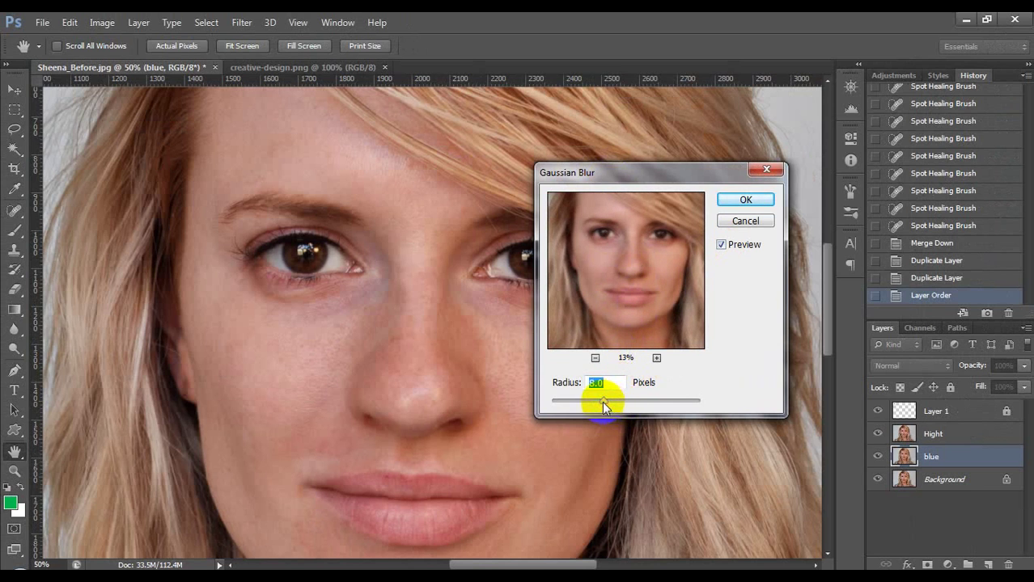
pyautogui.click(616, 277)
pyautogui.moveTo(616, 277); pyautogui.dragTo(607, 309)
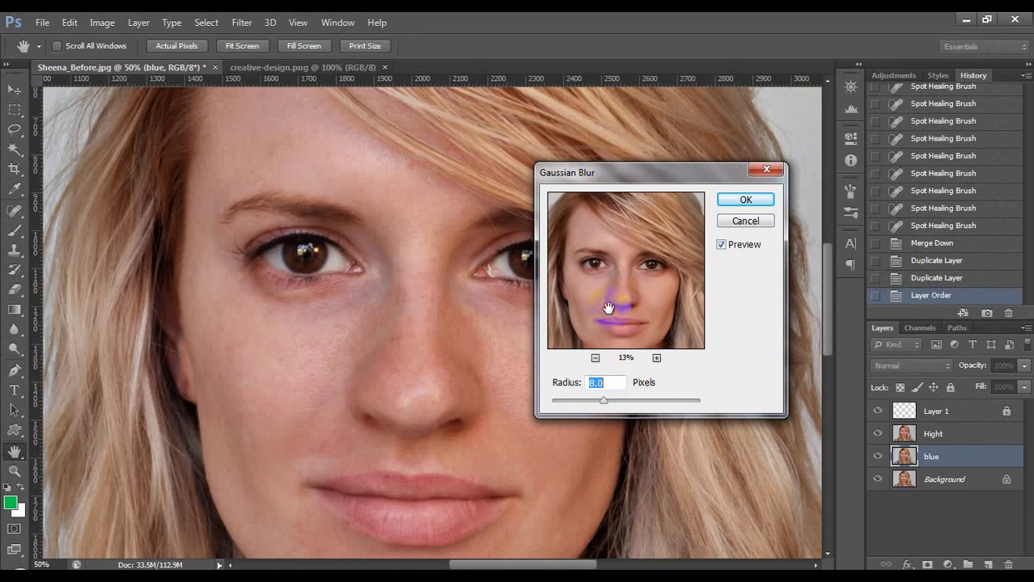
pyautogui.click(656, 357)
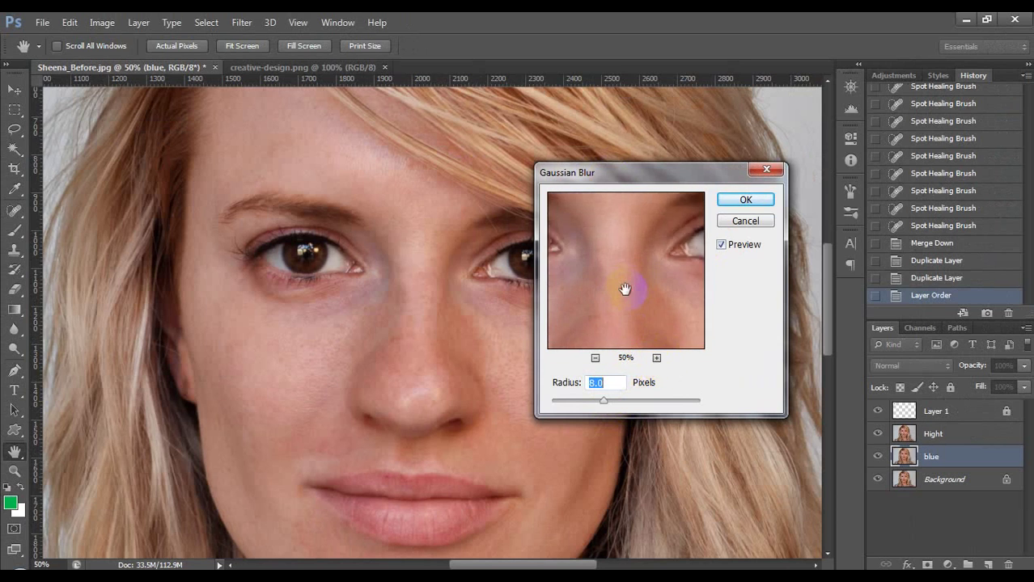
pyautogui.moveTo(624, 289); pyautogui.dragTo(656, 226)
pyautogui.moveTo(642, 279); pyautogui.dragTo(622, 219)
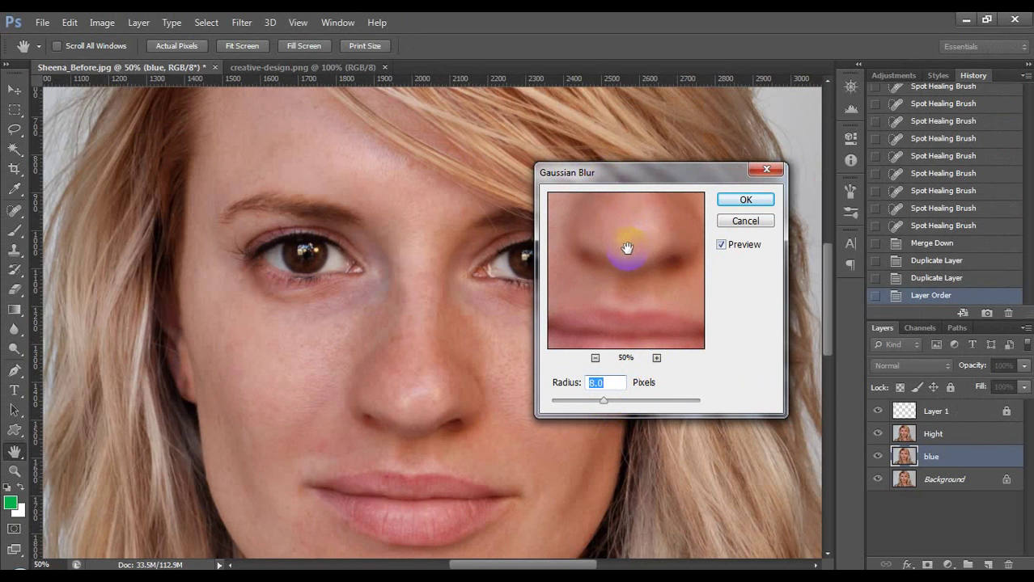
pyautogui.moveTo(618, 270); pyautogui.dragTo(653, 254)
# Try lower blur radii of 6.1 and 6 pixels, checking the cheek closely and the face at 17% preview zoom.
pyautogui.moveTo(612, 398); pyautogui.dragTo(596, 402)
pyautogui.moveTo(596, 346); pyautogui.dragTo(679, 257)
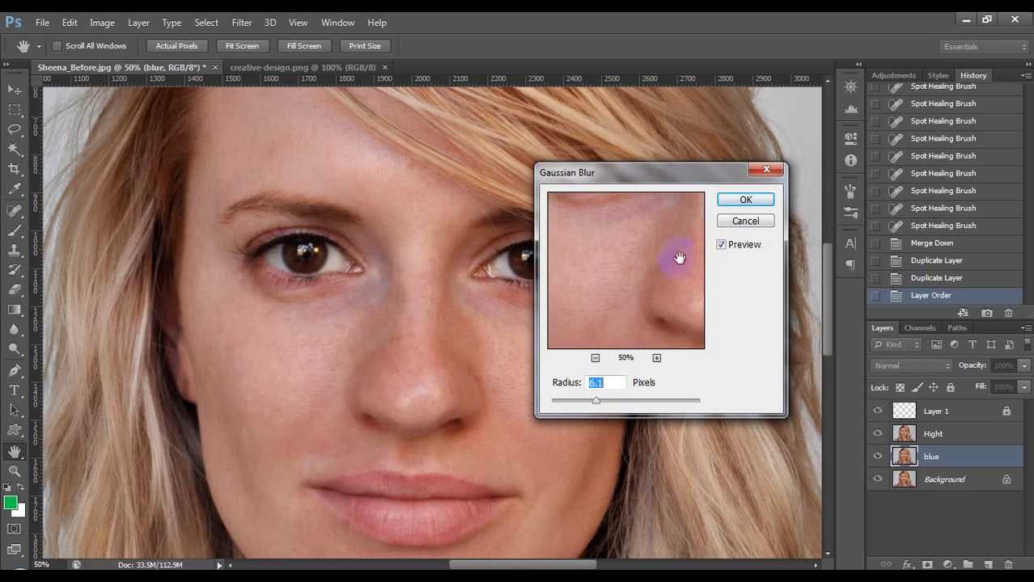
pyautogui.click(594, 358)
pyautogui.click(595, 358)
pyautogui.click(594, 357)
pyautogui.moveTo(588, 403); pyautogui.dragTo(621, 402)
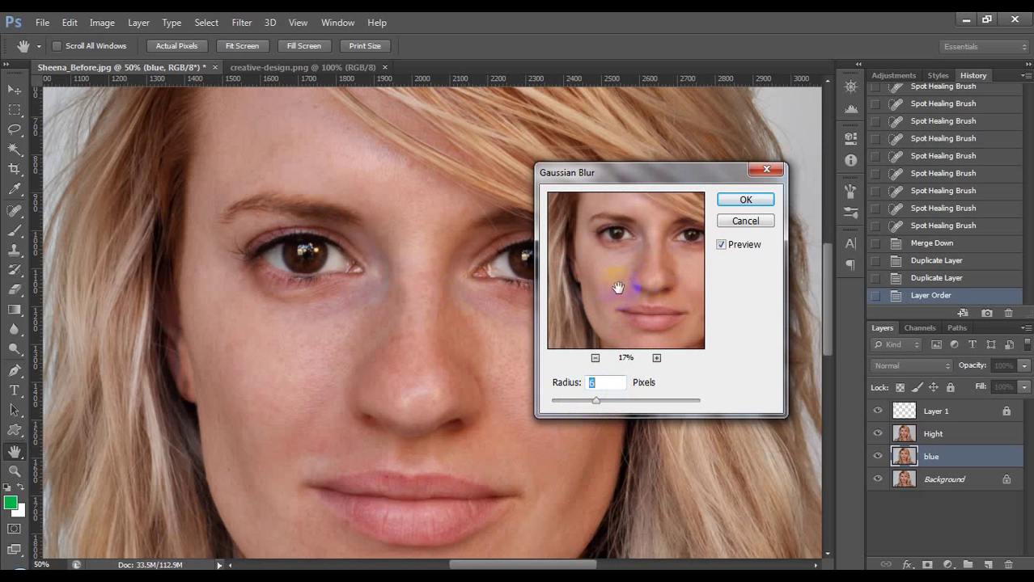
# Set the Gaussian Blur radius to 8 pixels and apply it to the blue layer.
pyautogui.moveTo(590, 383); pyautogui.dragTo(603, 383)
pyautogui.click(732, 204)
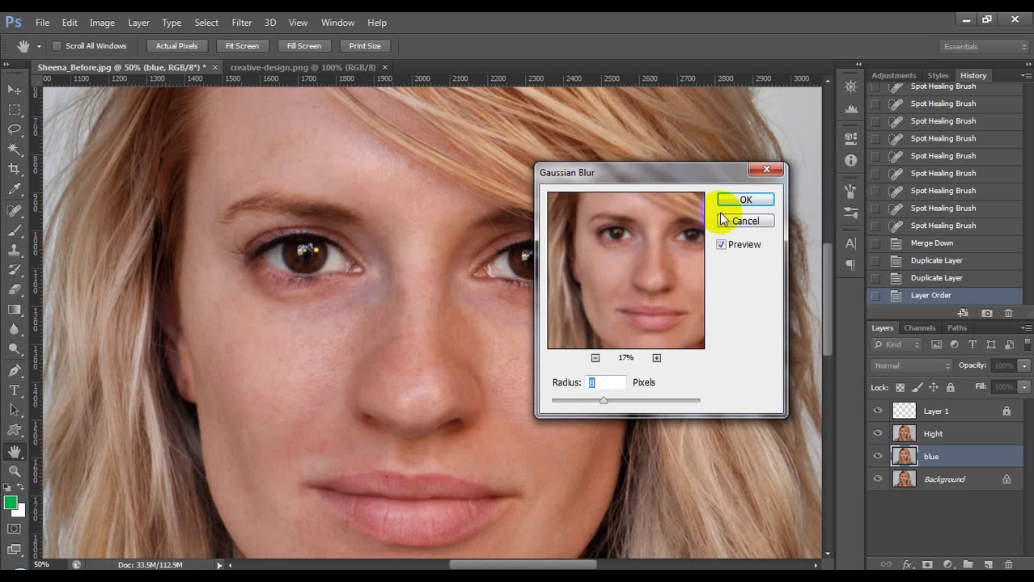
pyautogui.press('j')
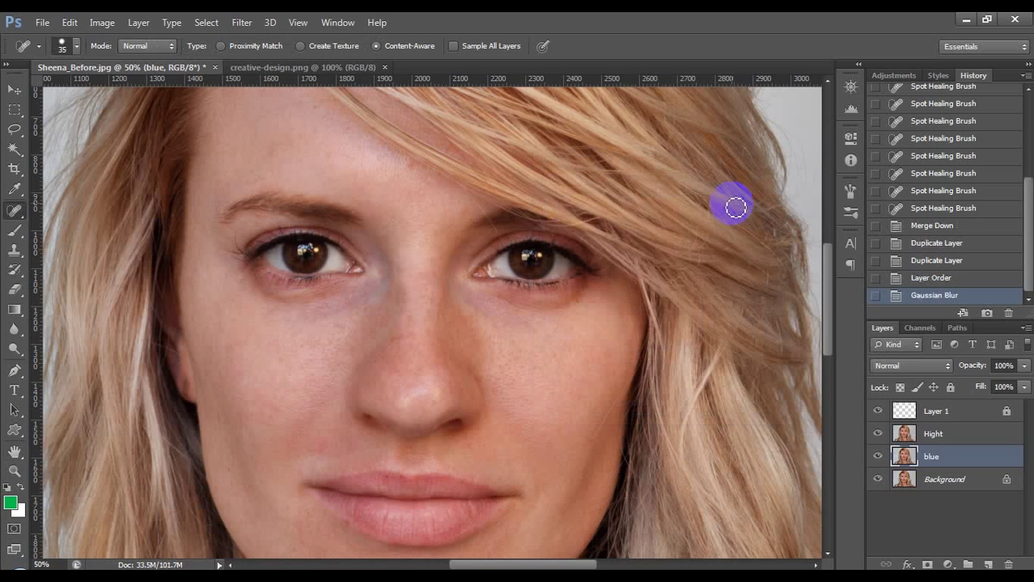
# Select the Hight layer and open the Apply Image command for it.
pyautogui.click(933, 457)
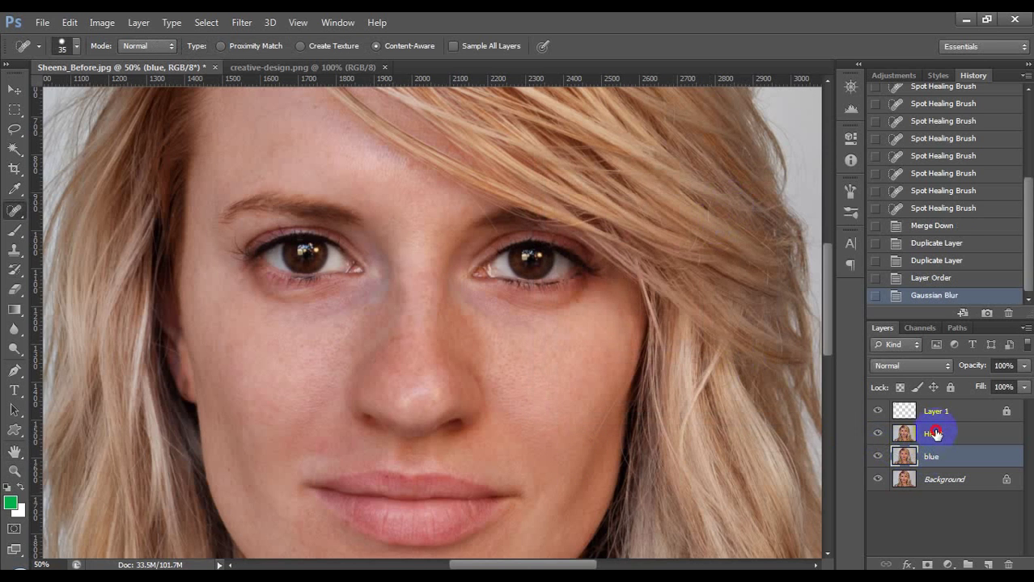
pyautogui.click(935, 435)
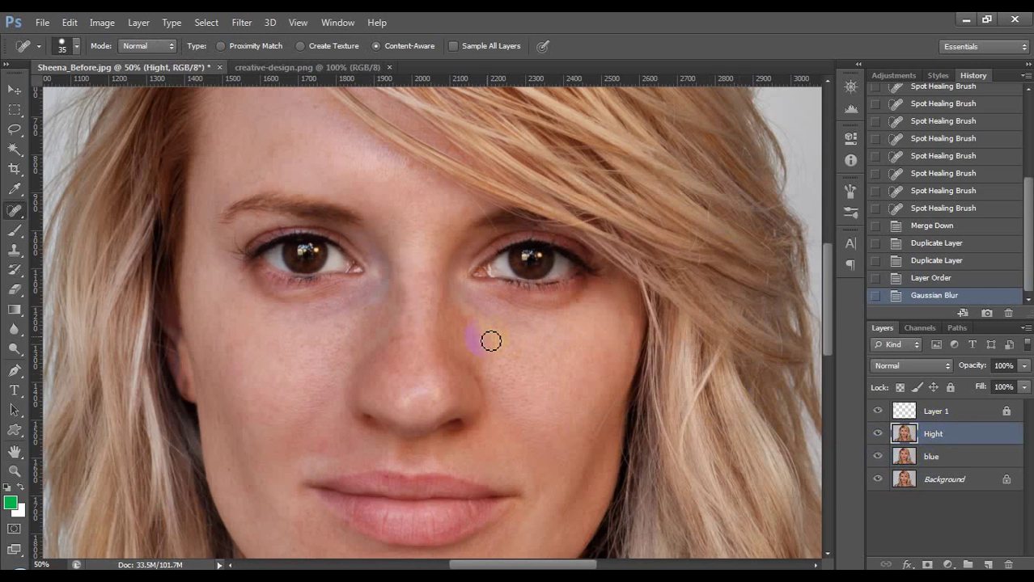
pyautogui.moveTo(301, 272); pyautogui.dragTo(328, 289)
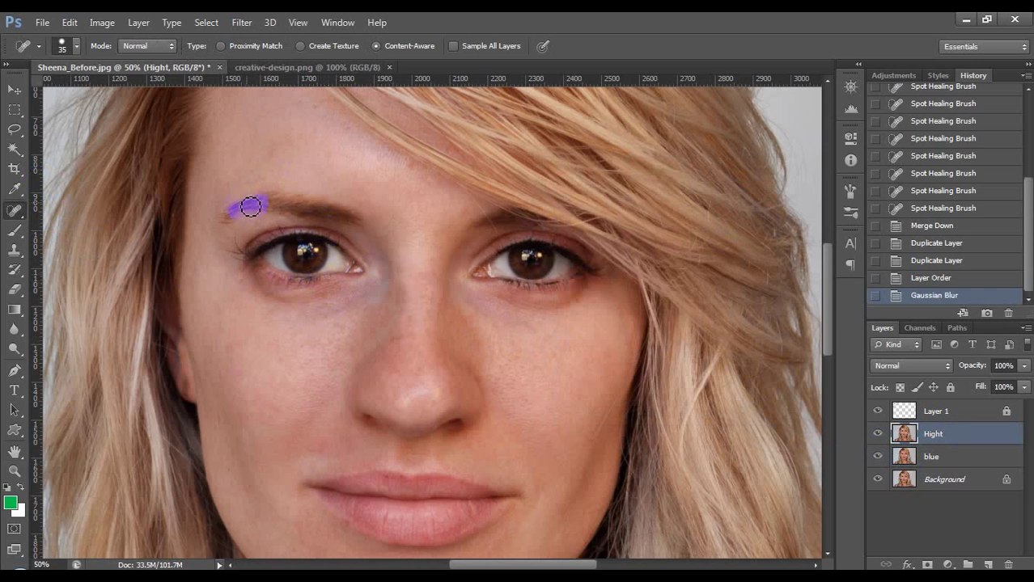
pyautogui.click(200, 28)
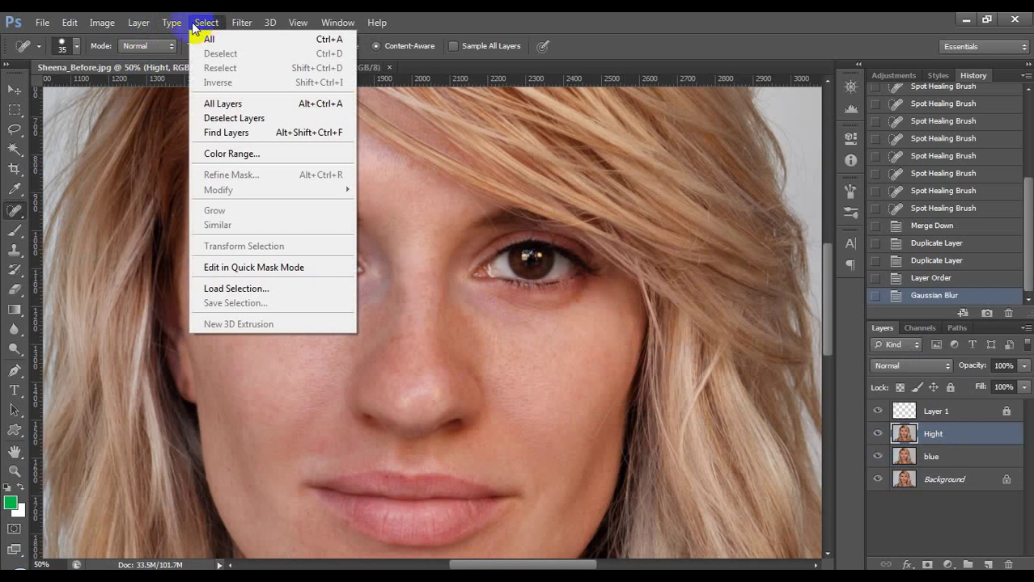
pyautogui.moveTo(119, 25)
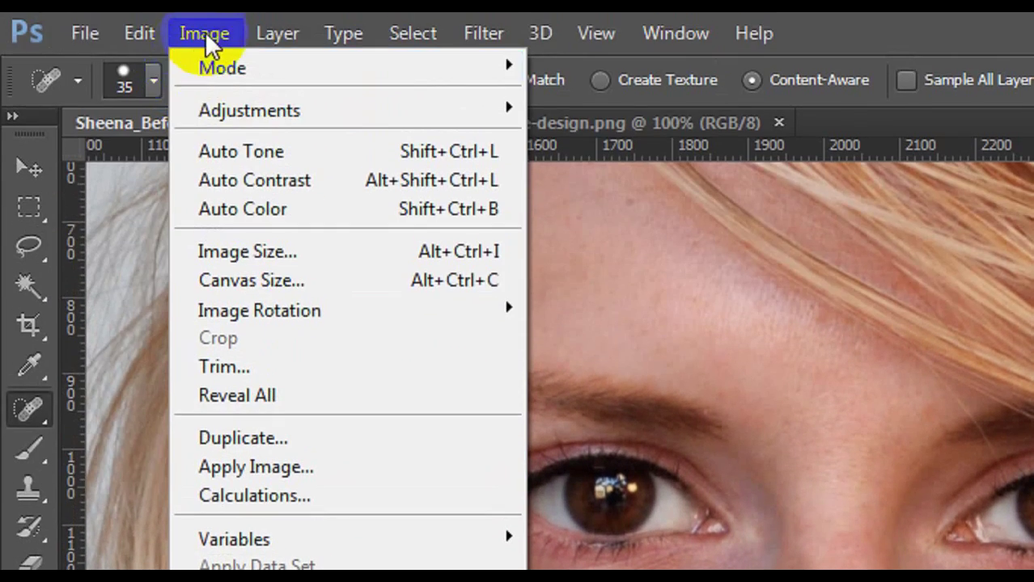
pyautogui.click(205, 33)
pyautogui.click(204, 32)
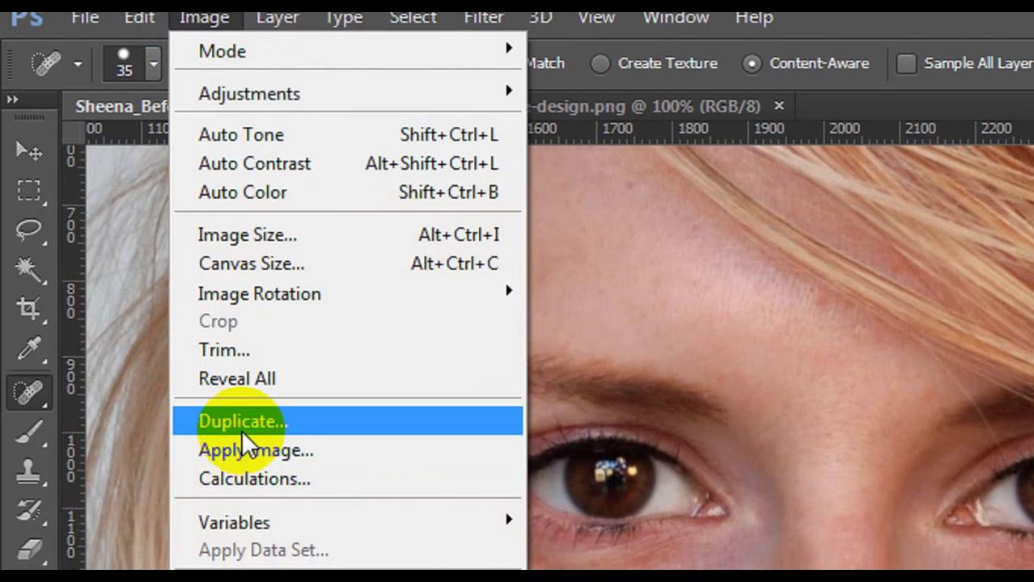
pyautogui.click(245, 443)
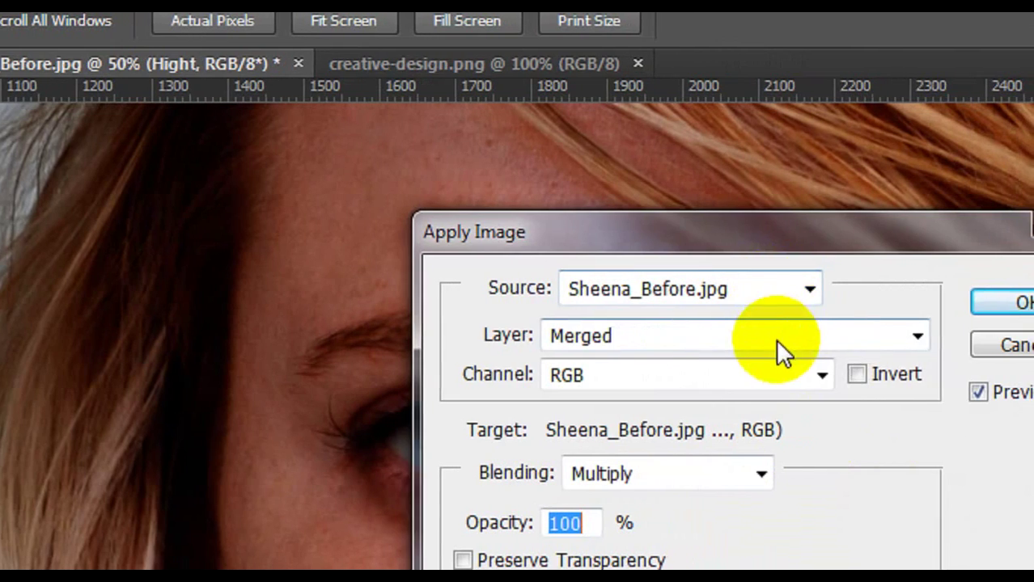
# Set Apply Image to use the blue layer as source, with the RGB channel and Subtract blending.
pyautogui.click(789, 338)
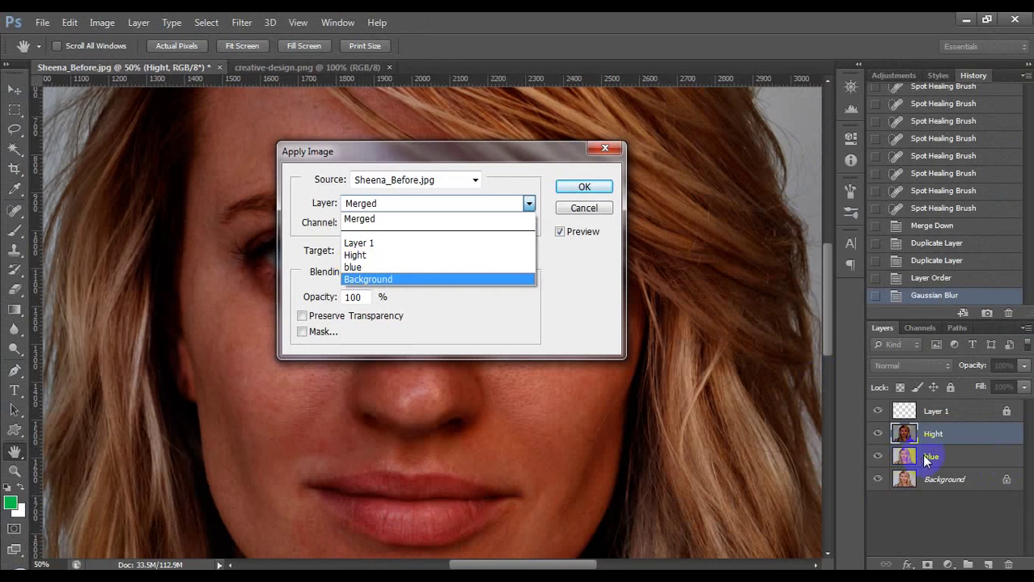
pyautogui.click(362, 267)
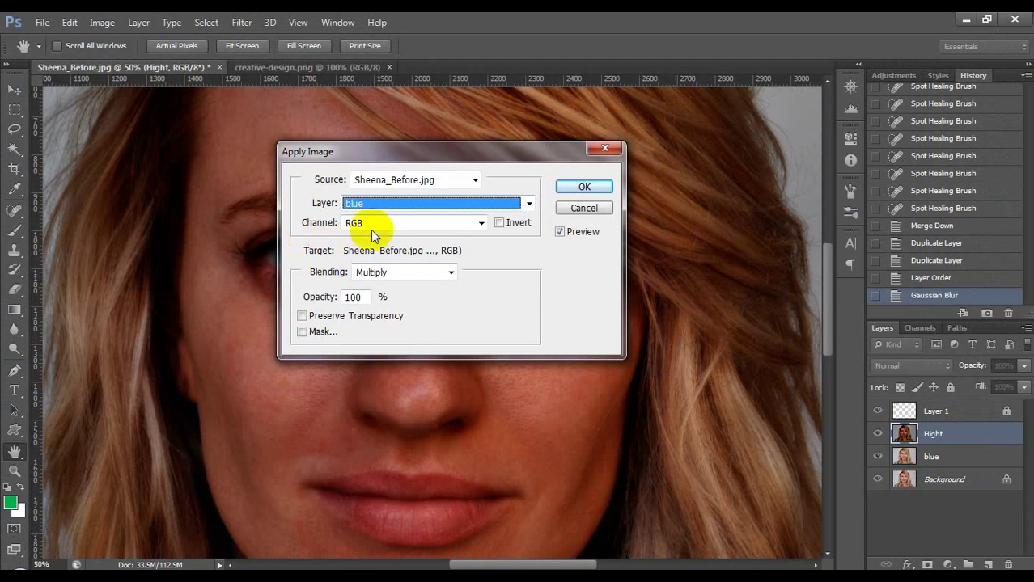
pyautogui.click(474, 233)
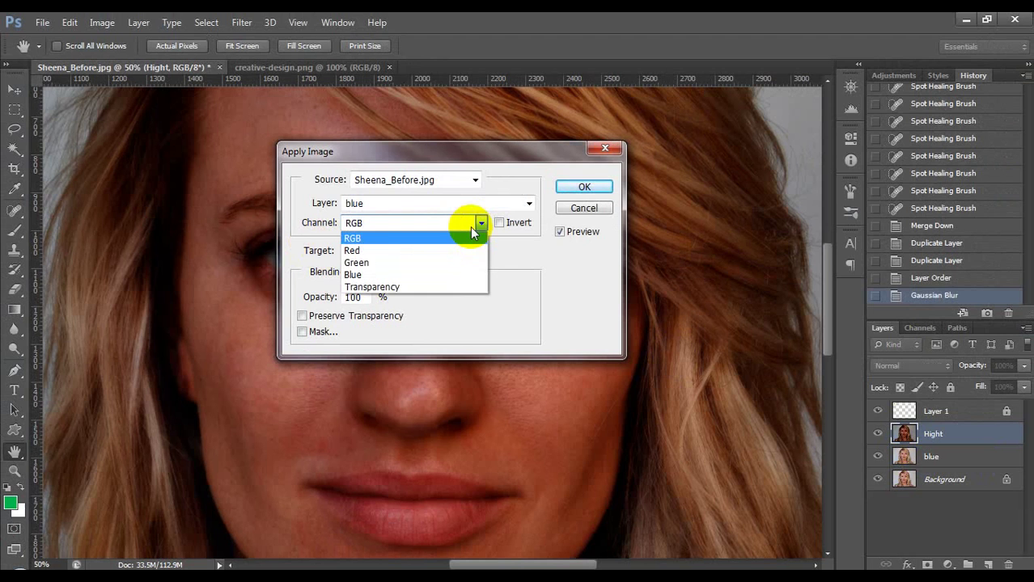
pyautogui.click(474, 233)
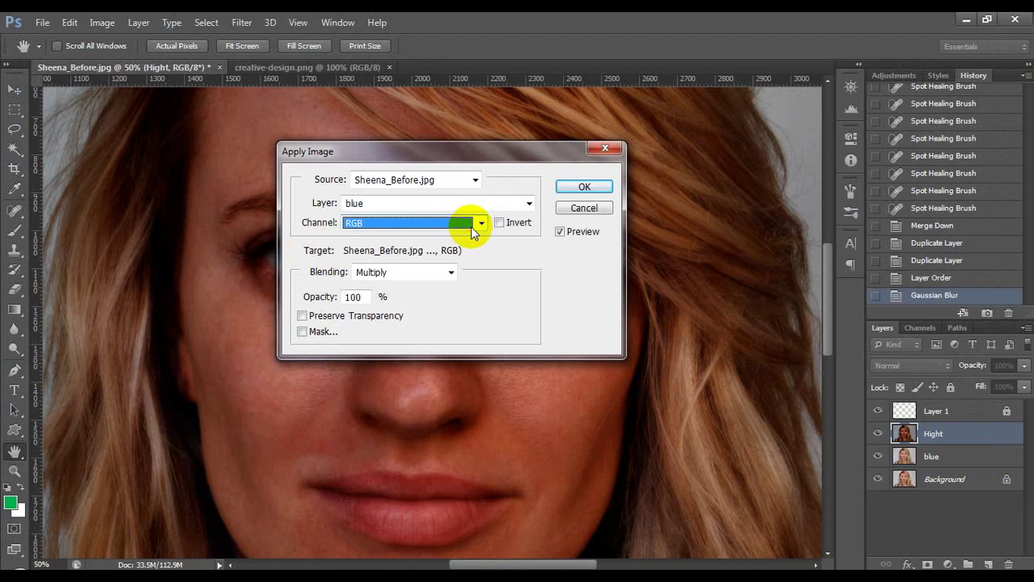
pyautogui.click(445, 274)
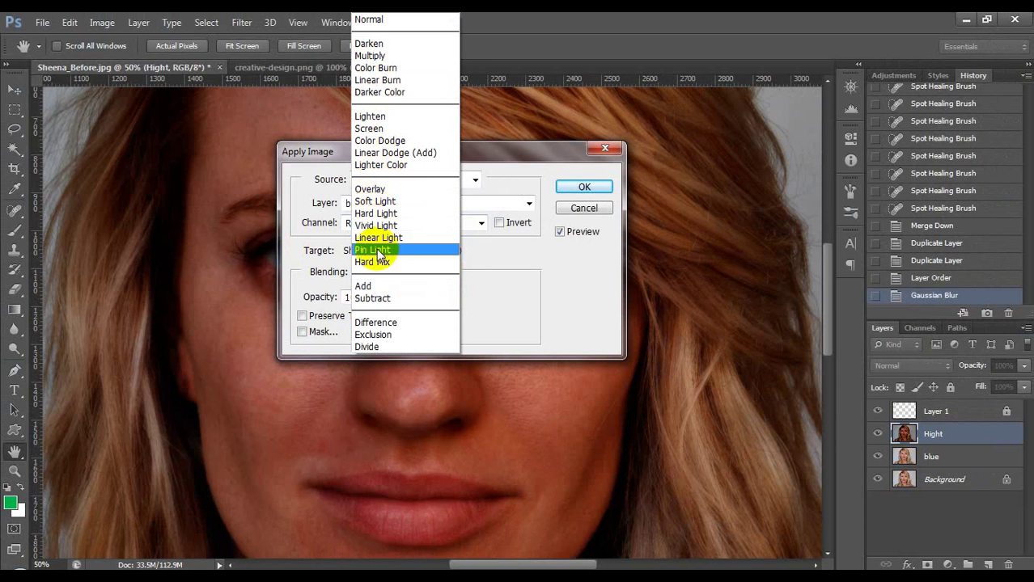
pyautogui.click(371, 298)
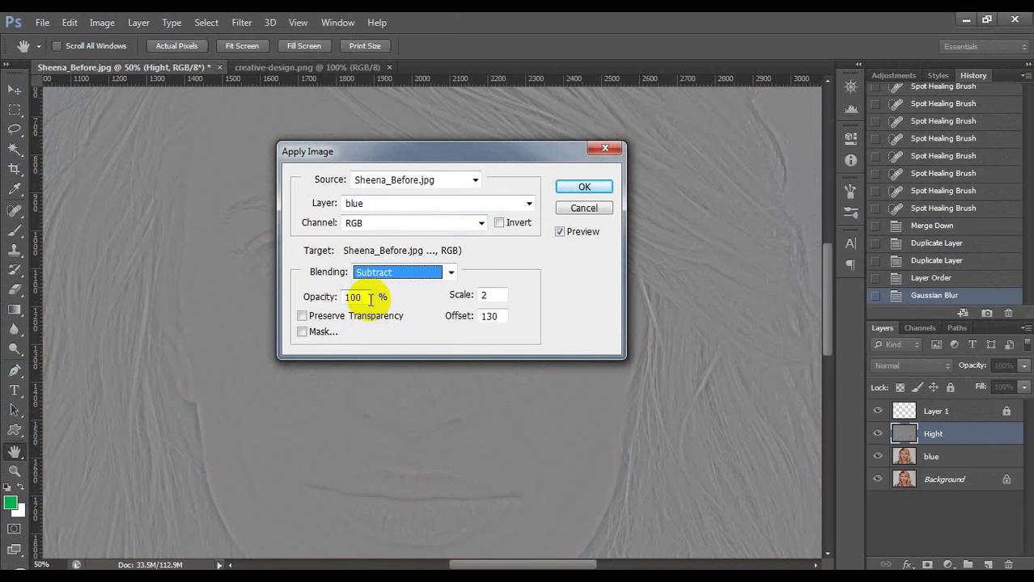
# Try an Apply Image offset of 128 with scale 2, comparing the face with the preview off and on.
pyautogui.doubleClick(486, 297)
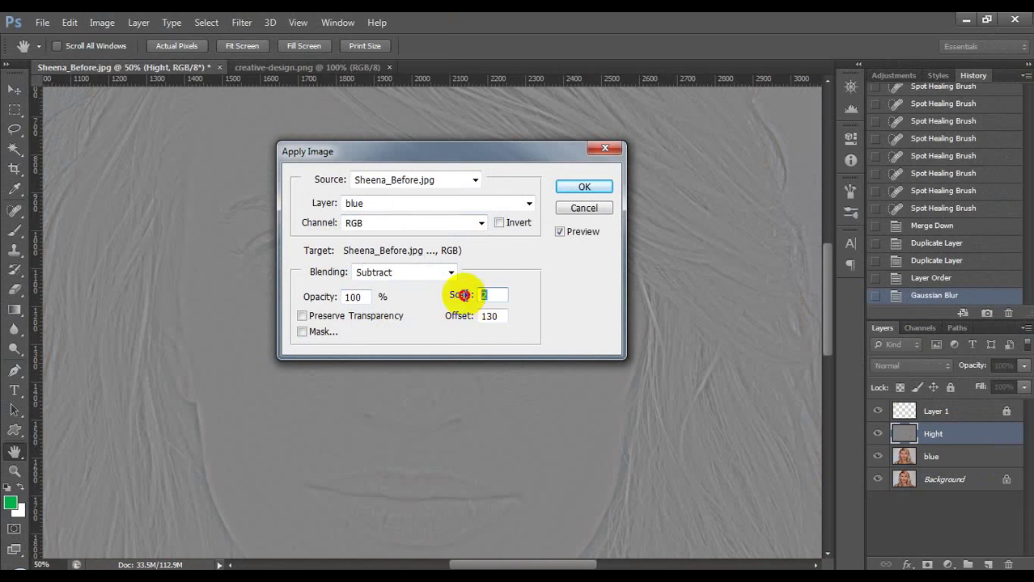
pyautogui.doubleClick(485, 316)
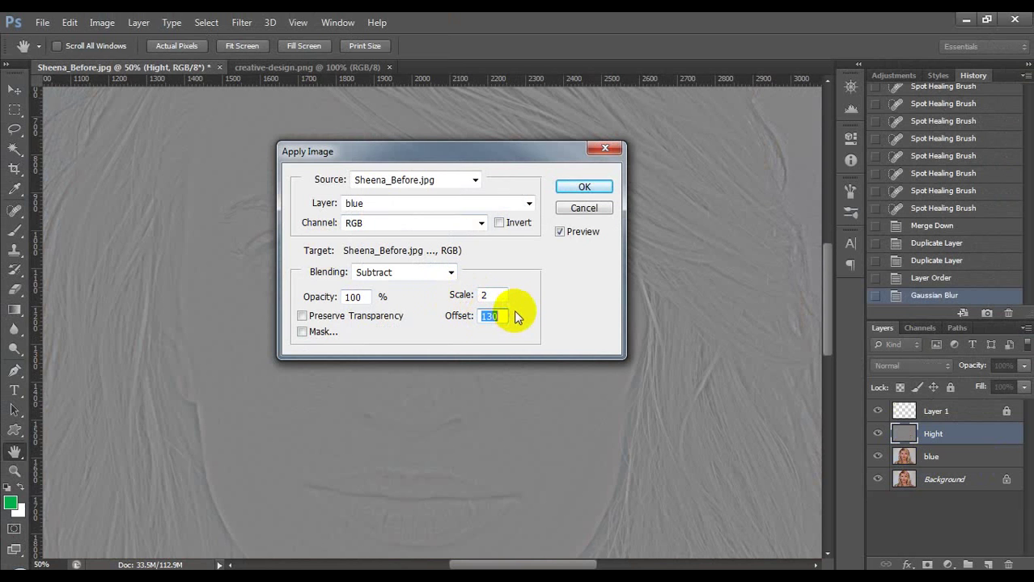
pyautogui.write('128')
pyautogui.moveTo(461, 153); pyautogui.dragTo(714, 164)
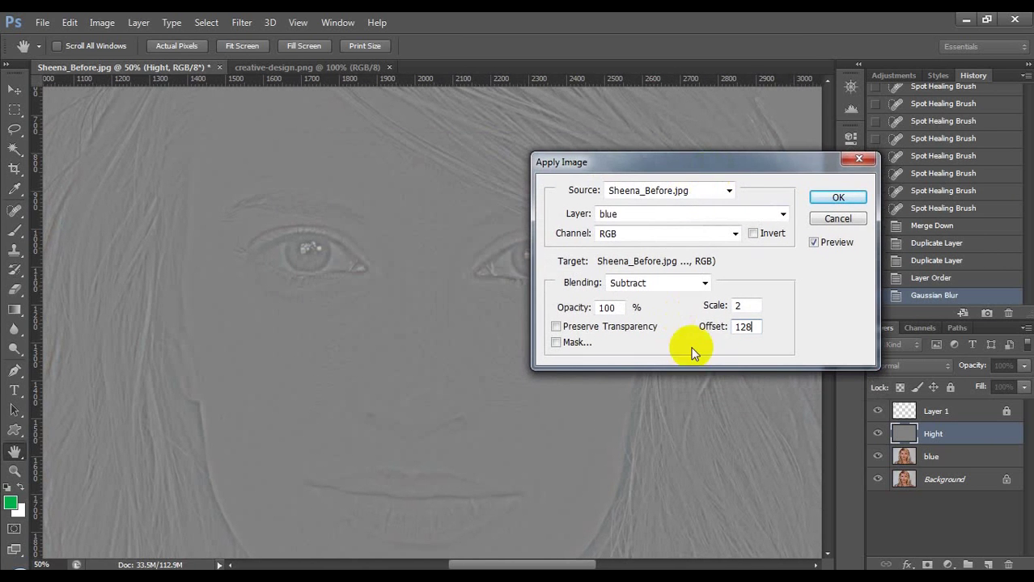
pyautogui.click(814, 243)
pyautogui.click(814, 243)
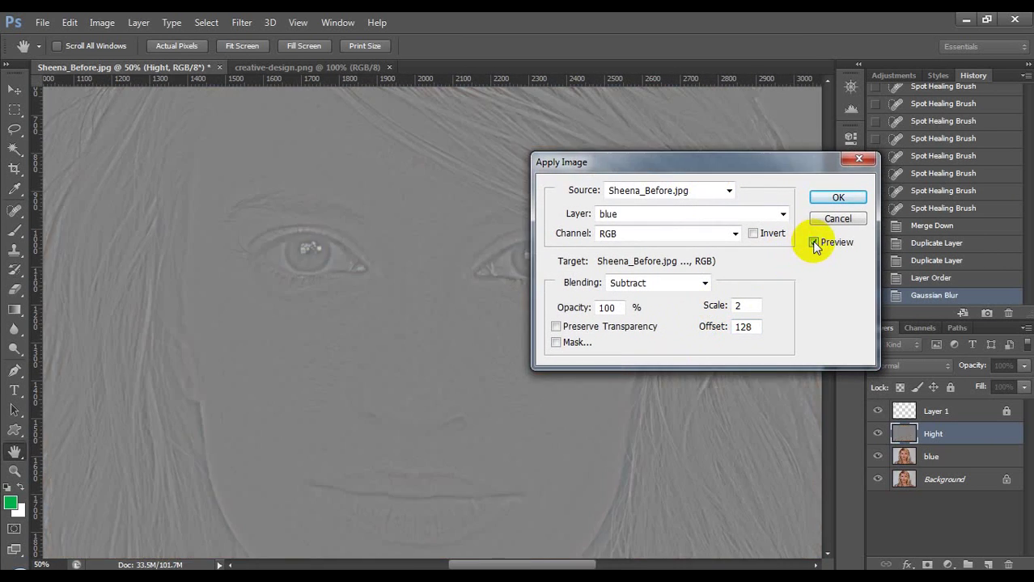
pyautogui.click(814, 242)
pyautogui.click(814, 243)
# Set the Apply Image offset to 125, compare with the preview off and on, and apply it to the Hight layer.
pyautogui.moveTo(739, 327); pyautogui.dragTo(789, 328)
pyautogui.write('125')
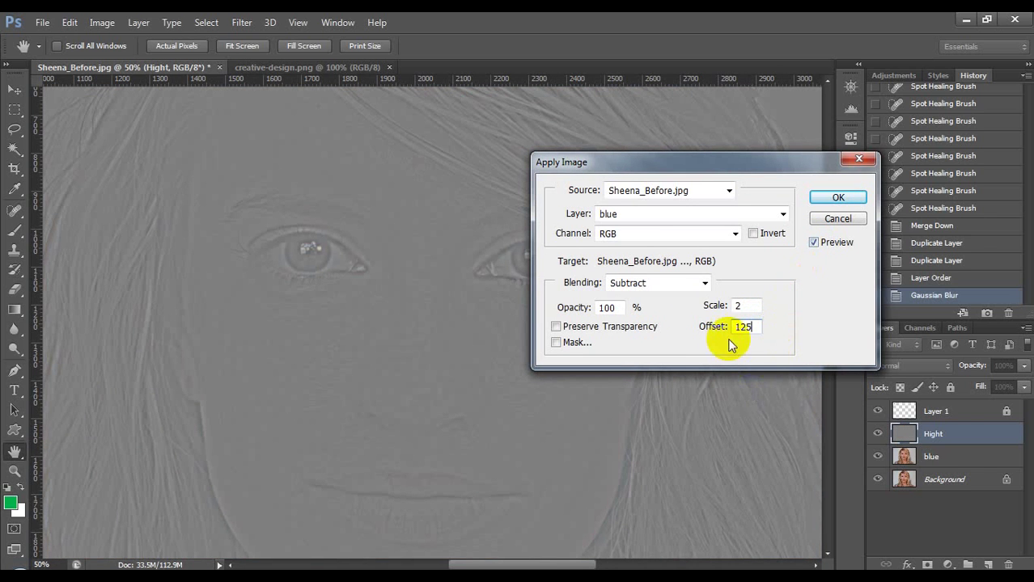
pyautogui.click(815, 243)
pyautogui.click(815, 243)
pyautogui.click(835, 198)
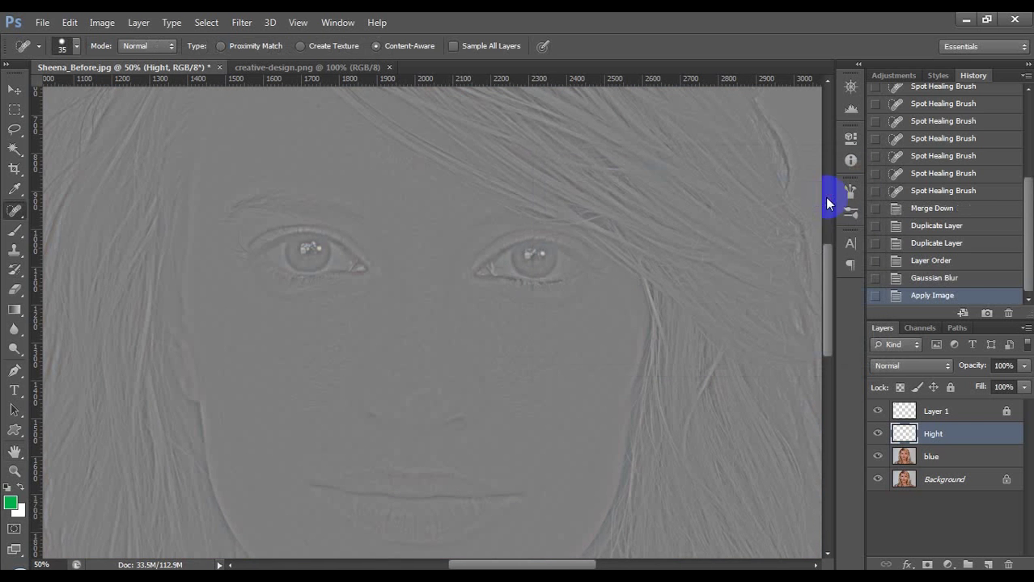
# Group the Hight and blue layers together.
pyautogui.keyDown('shift'); pyautogui.click(932, 457); pyautogui.keyUp('shift')
pyautogui.hotkey('ctrl', 'g')
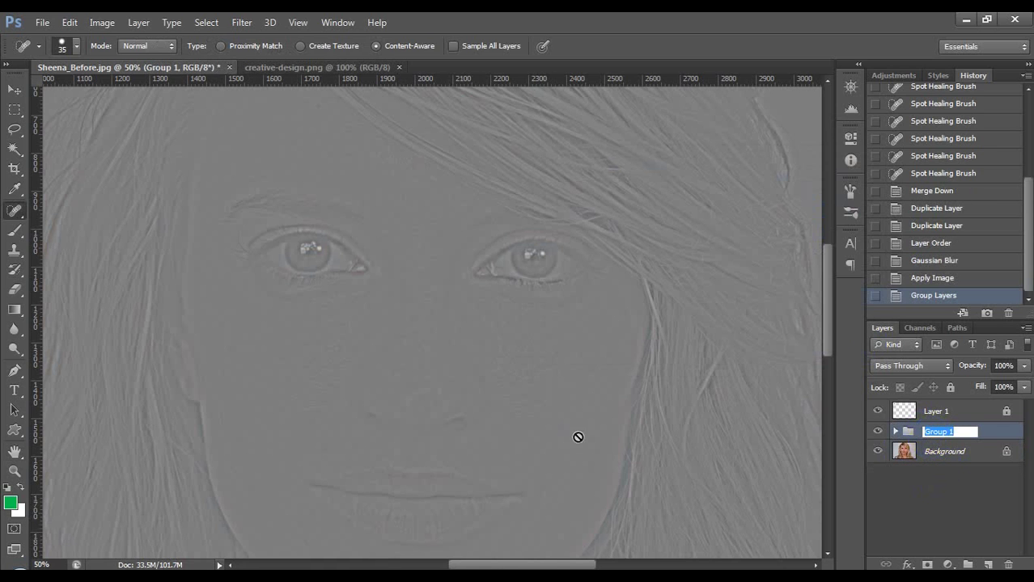
# Copy the words "Frequency Separation" from the Notepad++ note and rename the layer group in Photoshop with them.
pyautogui.hotkey('alt', 'Tab')
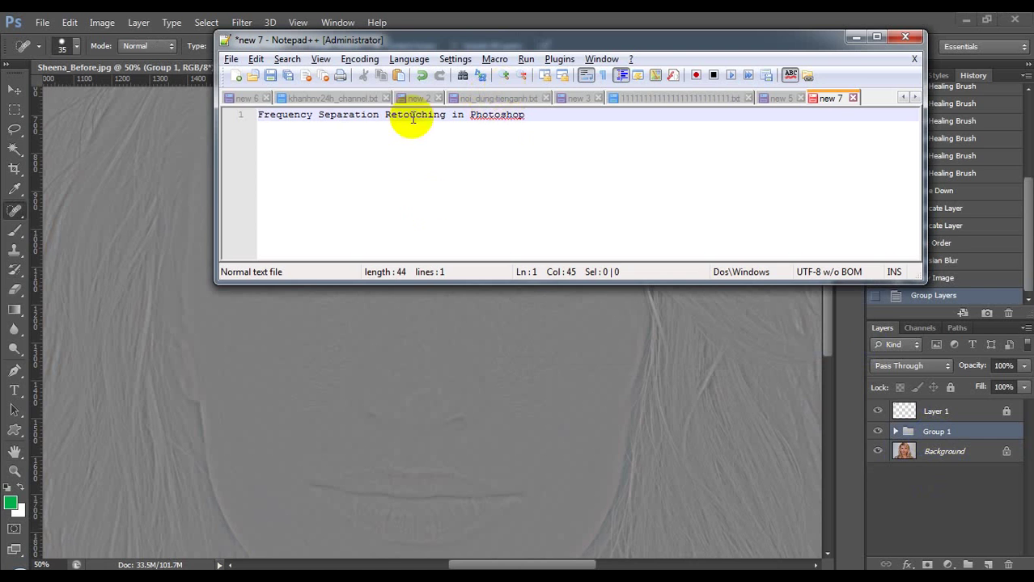
pyautogui.moveTo(379, 115); pyautogui.dragTo(257, 114)
pyautogui.hotkey('ctrl', 'c')
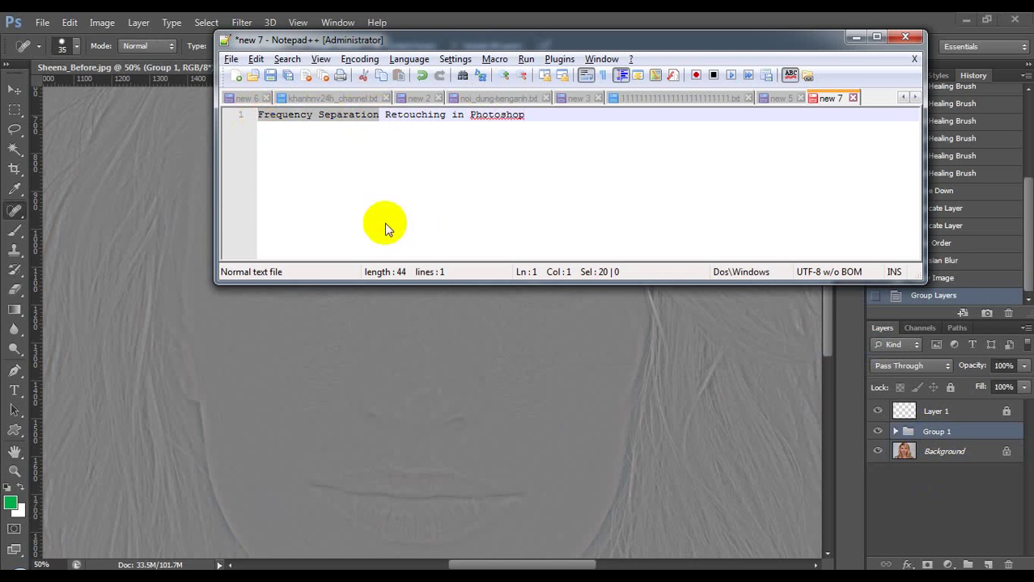
pyautogui.click(938, 434)
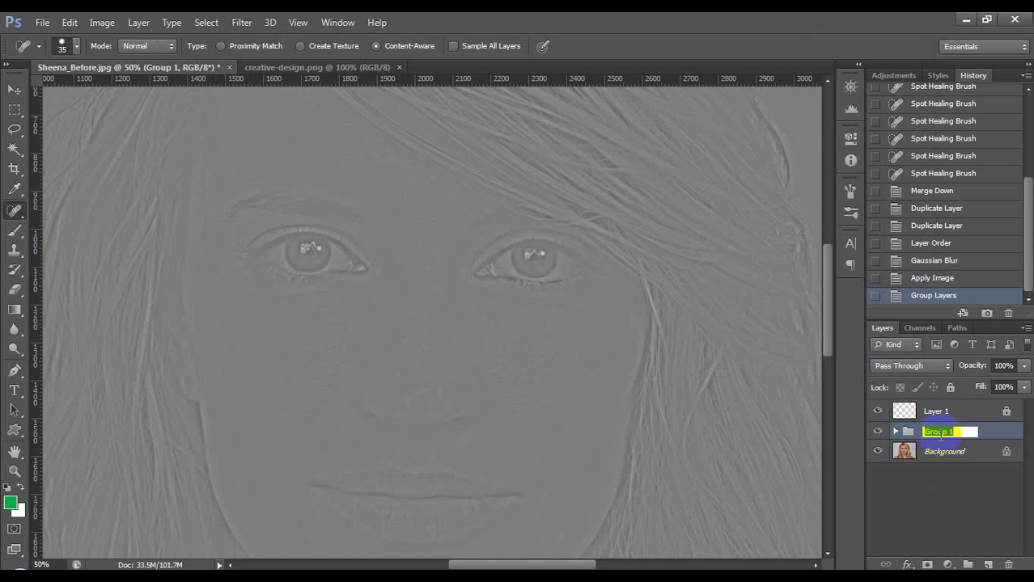
pyautogui.hotkey('ctrl', 'v')
pyautogui.click(904, 453)
pyautogui.click(897, 437)
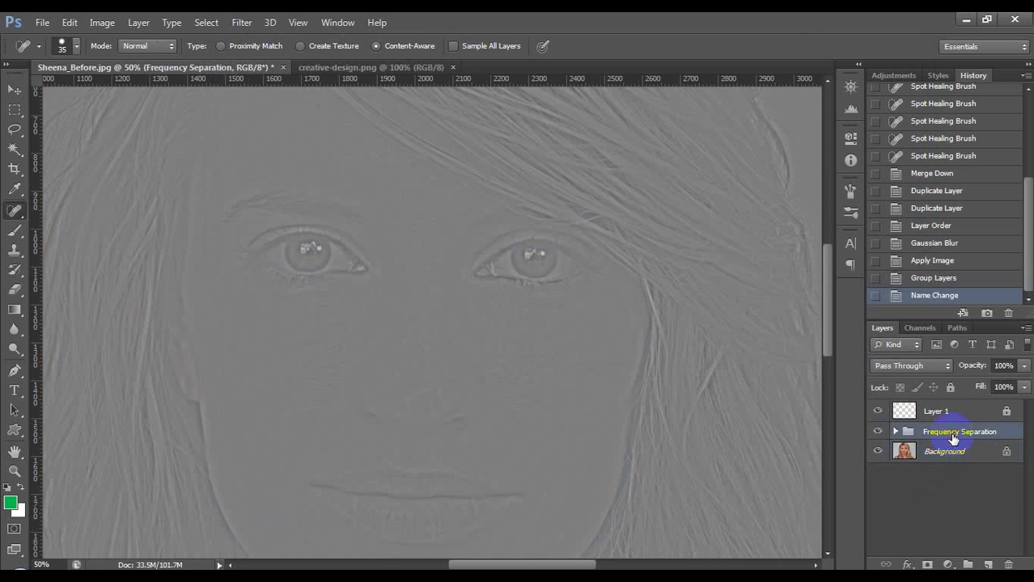
# Set the blend mode of the Hight layer inside the Frequency Separation group to Linear Light.
pyautogui.click(895, 433)
pyautogui.click(935, 458)
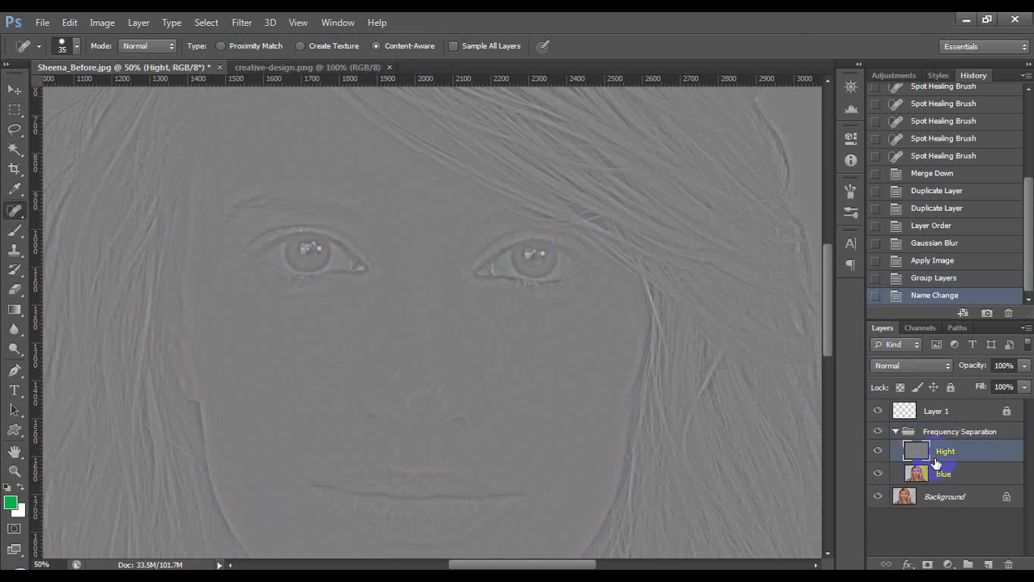
pyautogui.click(943, 476)
pyautogui.click(938, 455)
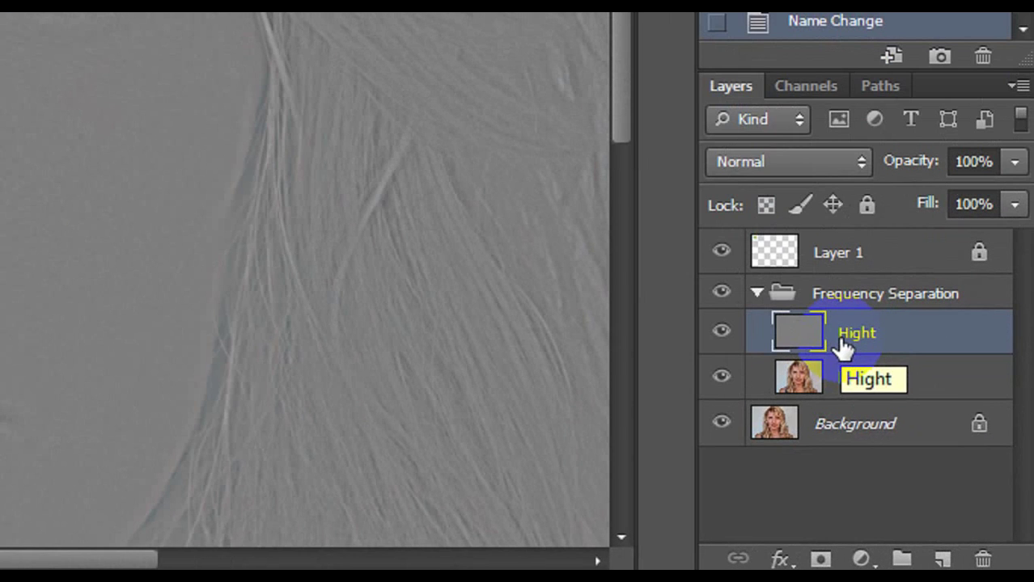
pyautogui.click(937, 455)
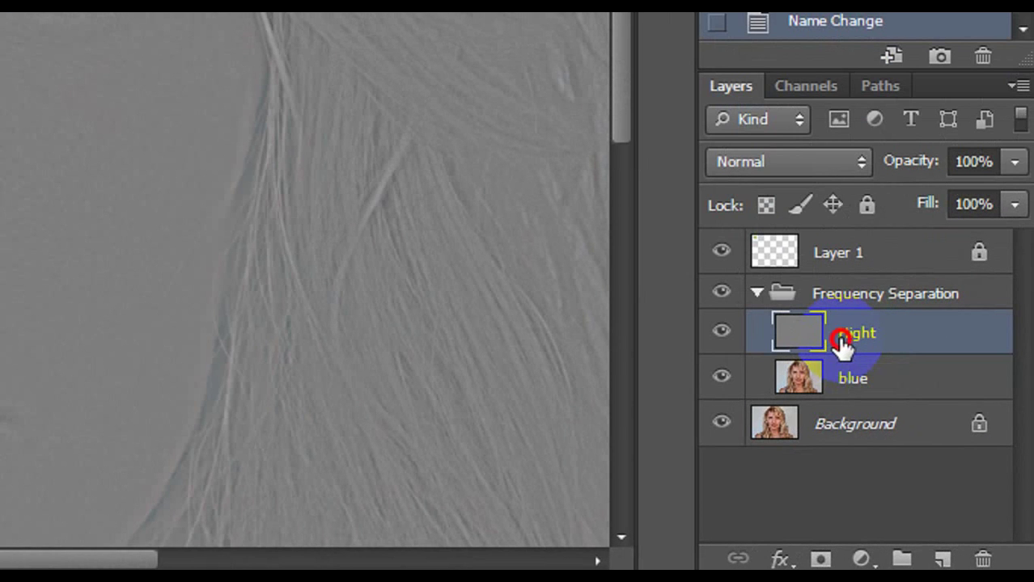
pyautogui.click(721, 331)
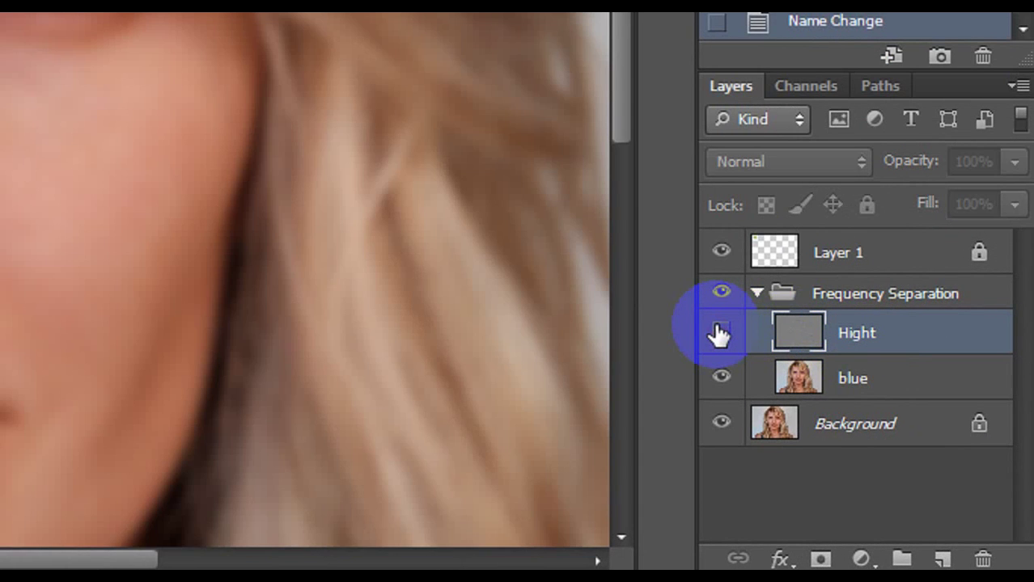
pyautogui.click(719, 332)
pyautogui.click(732, 163)
pyautogui.scroll(-5, 743, 170)
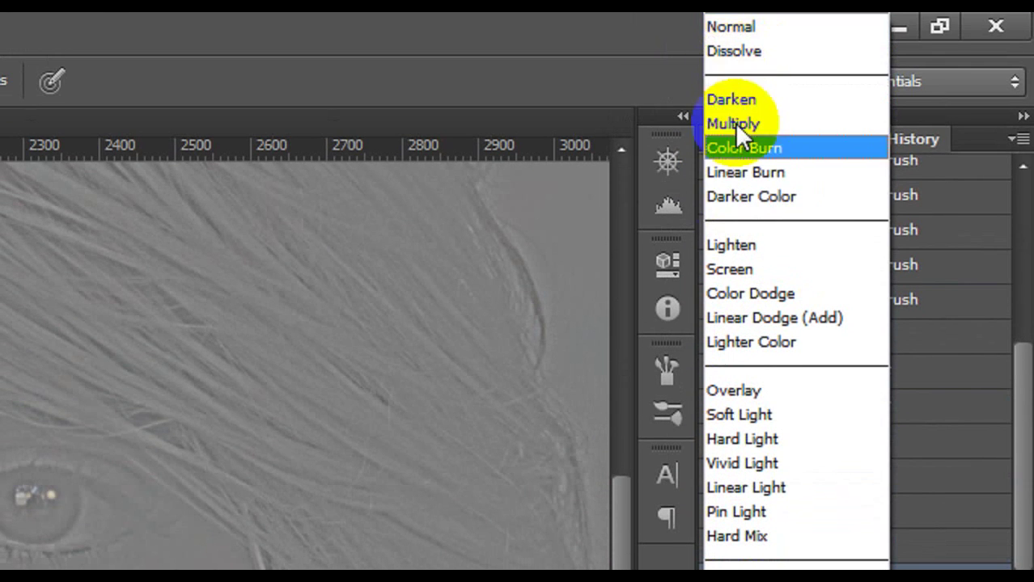
pyautogui.click(745, 485)
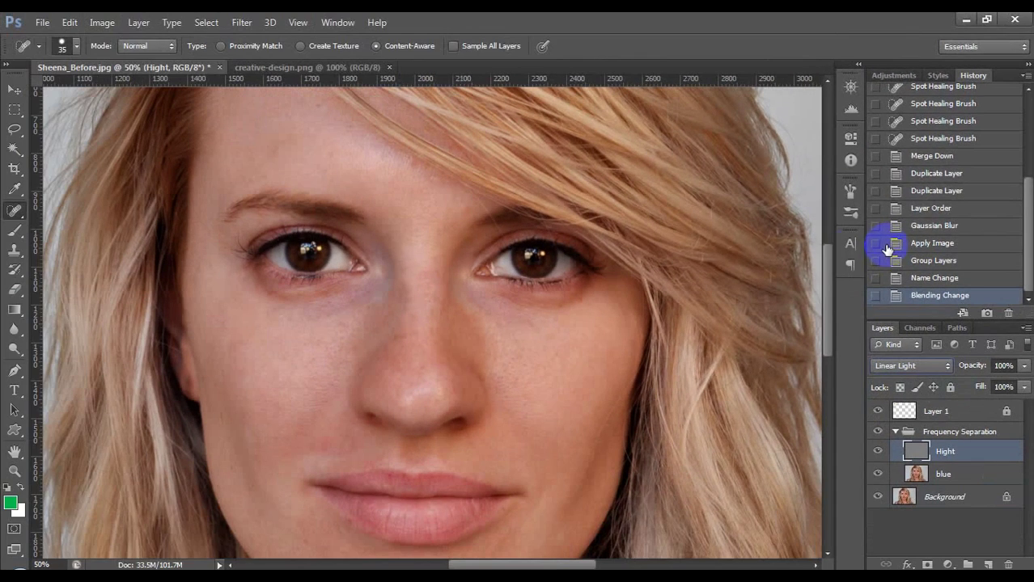
# Compare the portrait with the Hight layer hidden and shown, and with the whole Frequency Separation group hidden.
pyautogui.click(875, 453)
pyautogui.click(875, 453)
pyautogui.click(907, 433)
pyautogui.click(896, 433)
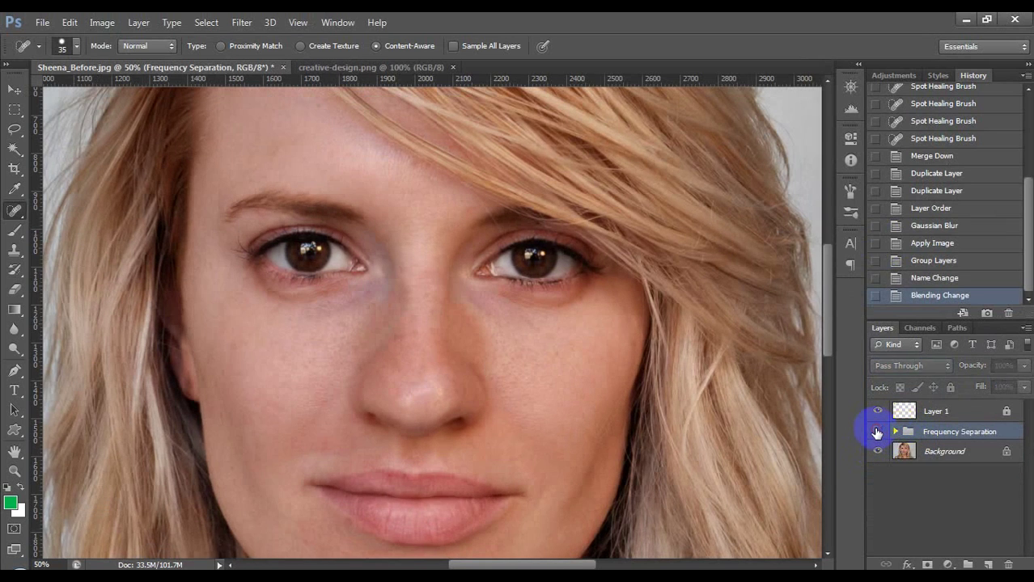
pyautogui.click(877, 433)
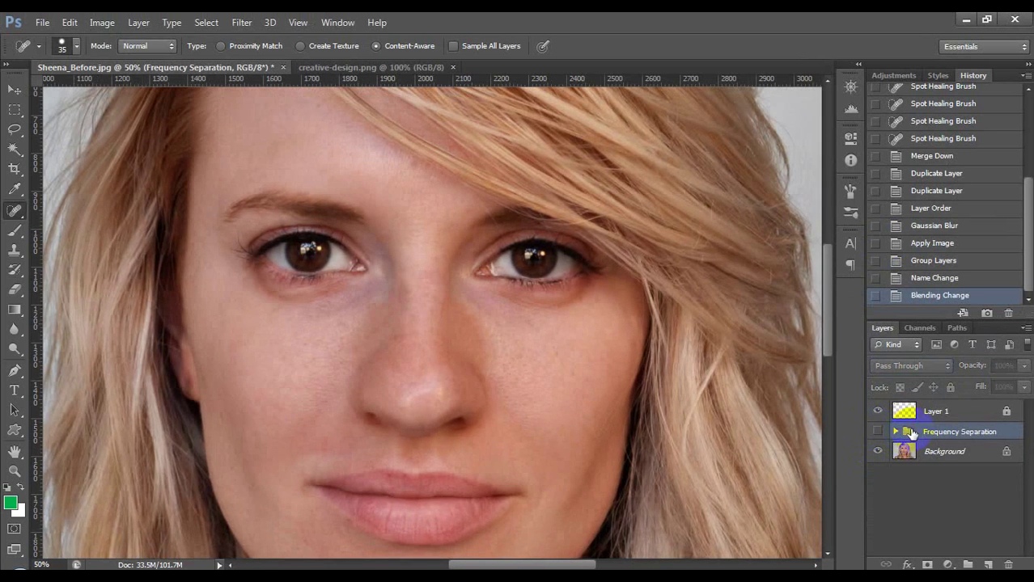
# Select the blue layer in the Frequency Separation group and compare the face with the Hight layer off and on.
pyautogui.click(895, 433)
pyautogui.click(921, 475)
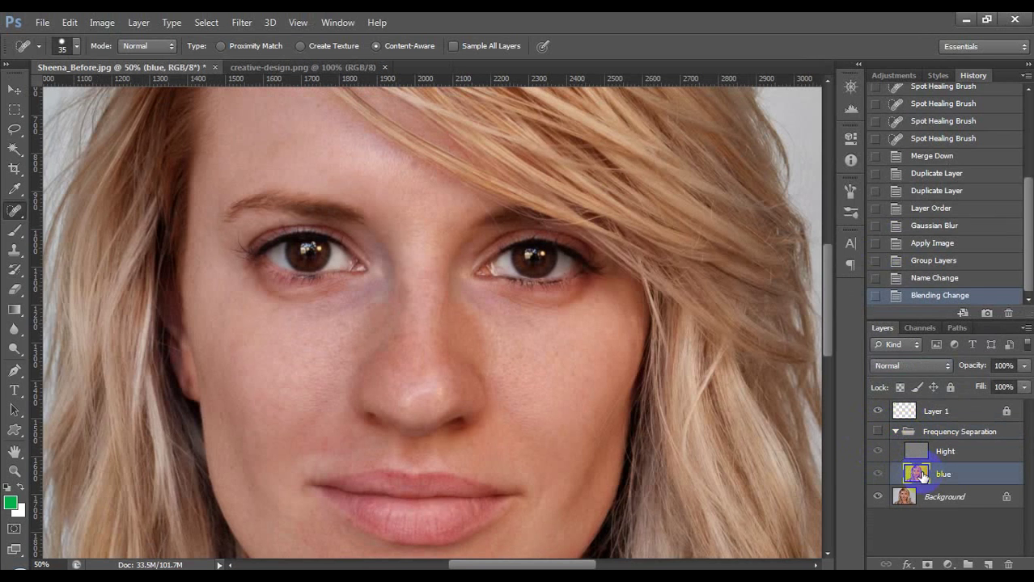
pyautogui.click(879, 452)
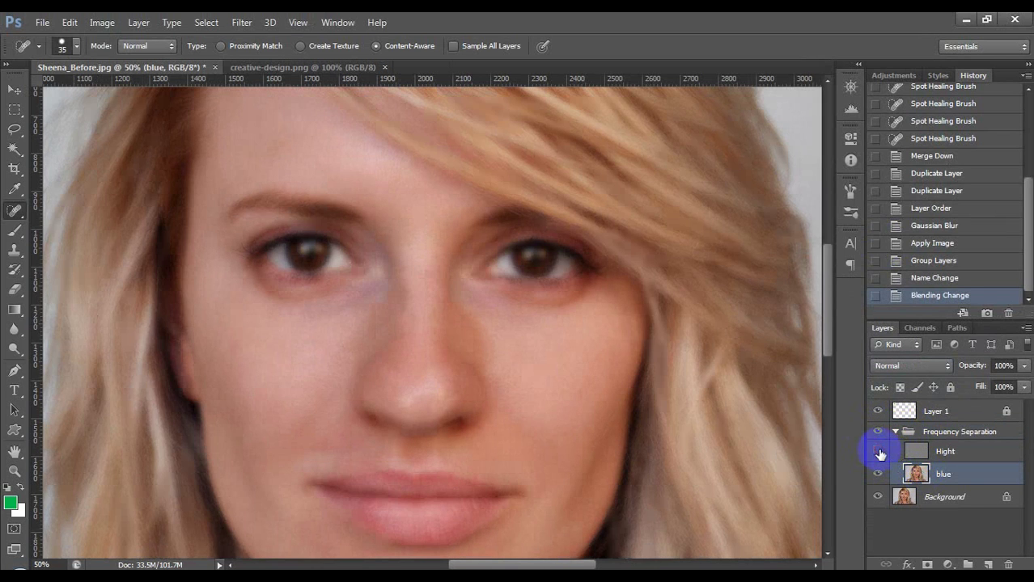
pyautogui.click(876, 453)
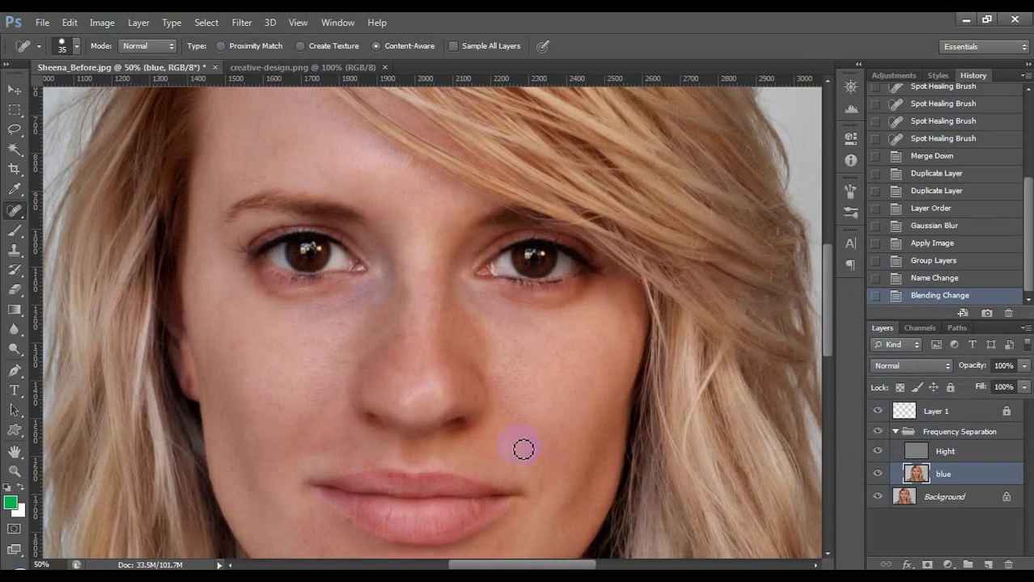
# Outline the cheek on the ear side of the face, from below the eye to the jaw, with the Lasso.
pyautogui.scroll(-3, 437, 332)
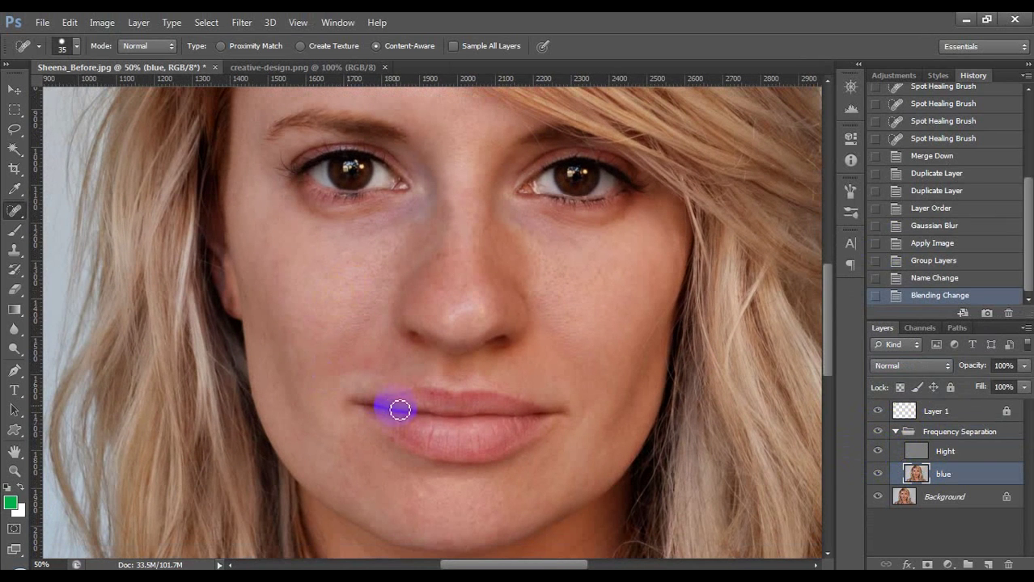
pyautogui.moveTo(421, 444)
pyautogui.mouseDown()
pyautogui.moveTo(431, 353)
pyautogui.moveTo(406, 335)
pyautogui.moveTo(415, 241)
pyautogui.moveTo(425, 339)
pyautogui.moveTo(469, 360)
pyautogui.mouseUp()
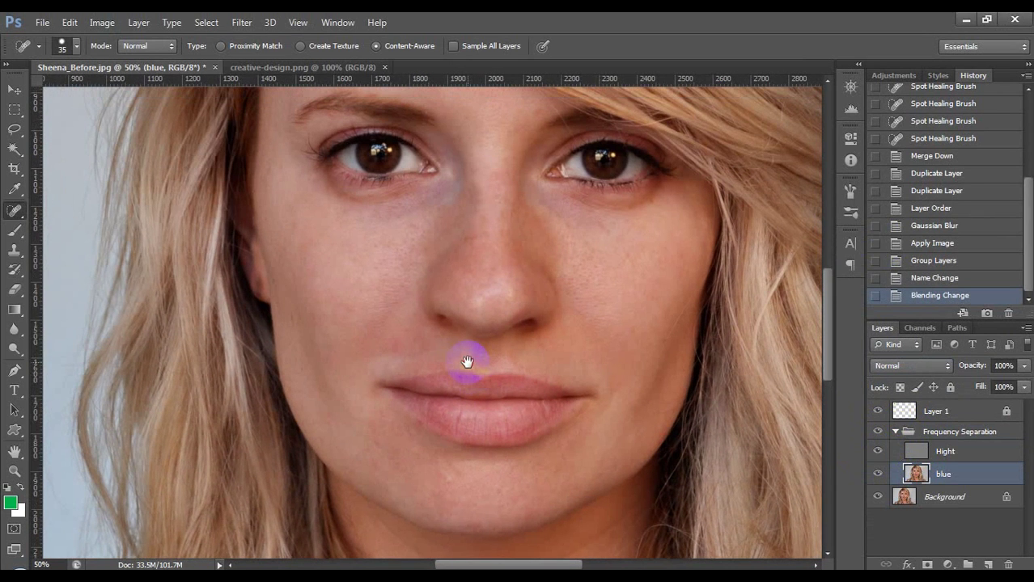
pyautogui.click(15, 129)
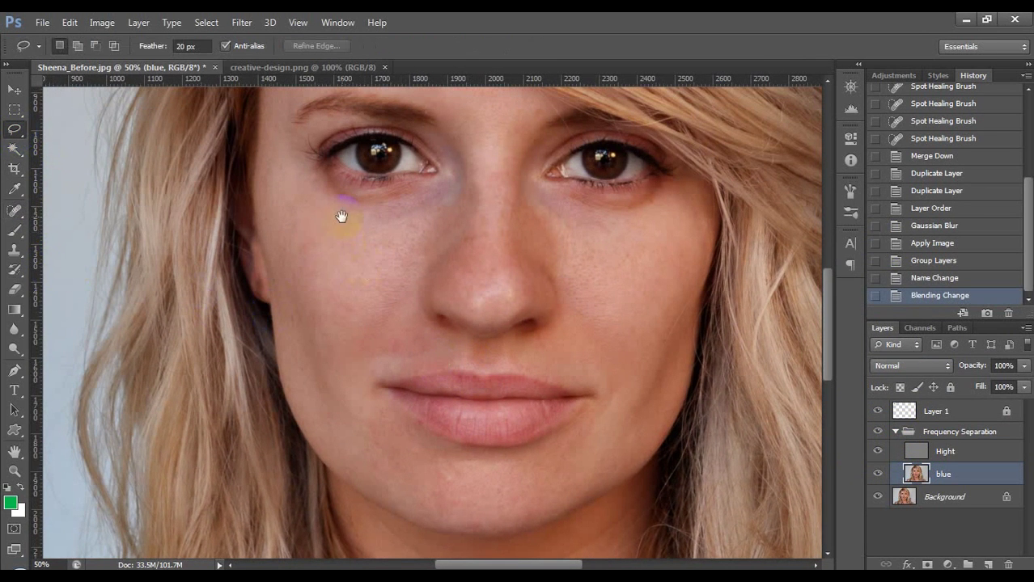
pyautogui.moveTo(341, 217); pyautogui.dragTo(342, 283)
pyautogui.moveTo(268, 266); pyautogui.dragTo(317, 487)
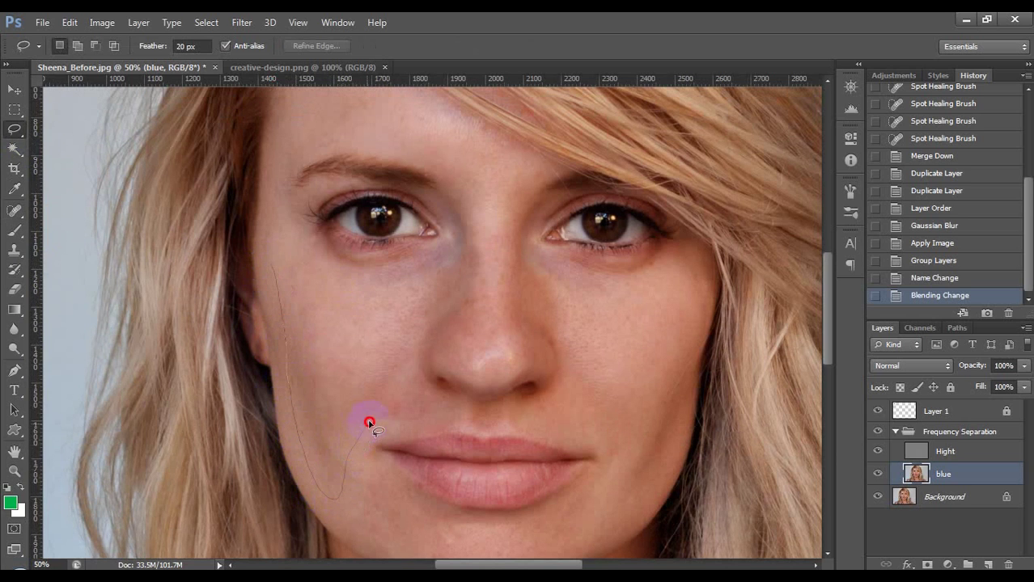
pyautogui.moveTo(416, 333)
pyautogui.mouseDown()
pyautogui.moveTo(407, 290)
pyautogui.moveTo(295, 277)
pyautogui.mouseUp()
pyautogui.click(512, 238)
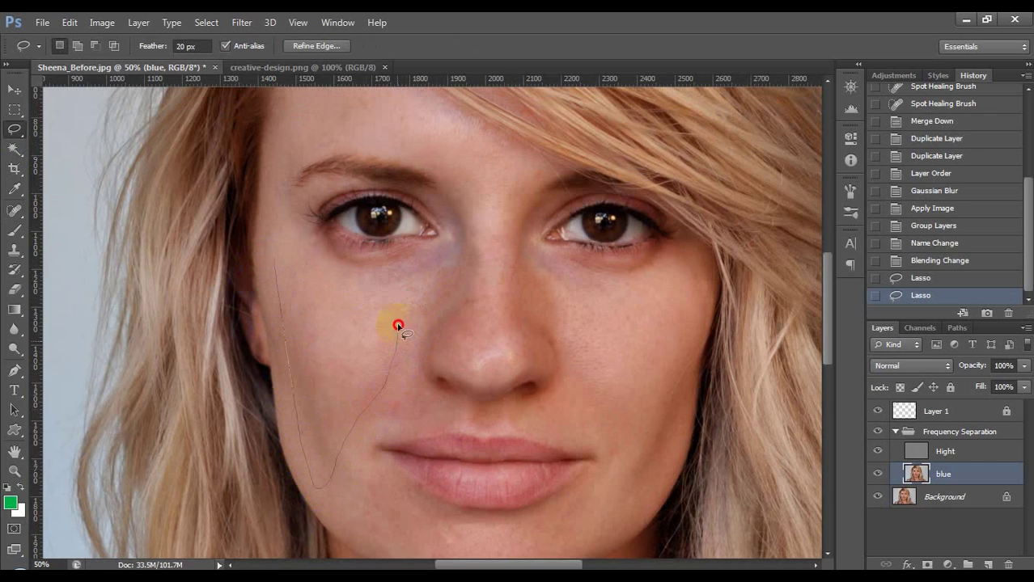
pyautogui.moveTo(352, 275); pyautogui.dragTo(300, 260)
pyautogui.click(300, 259)
pyautogui.hotkey('ctrl', 'z')
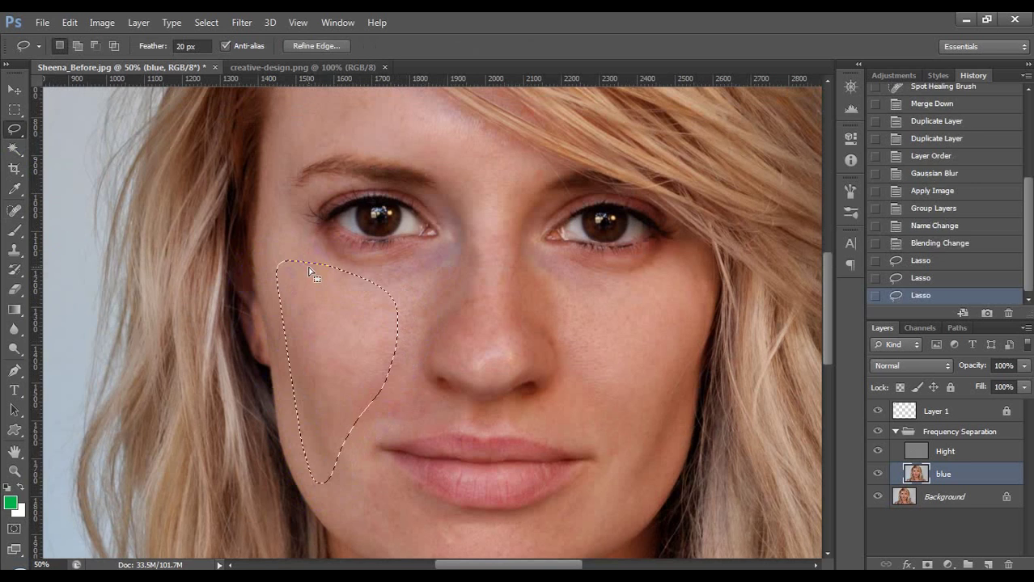
# Set the Lasso feather to 25 px.
pyautogui.click(186, 46)
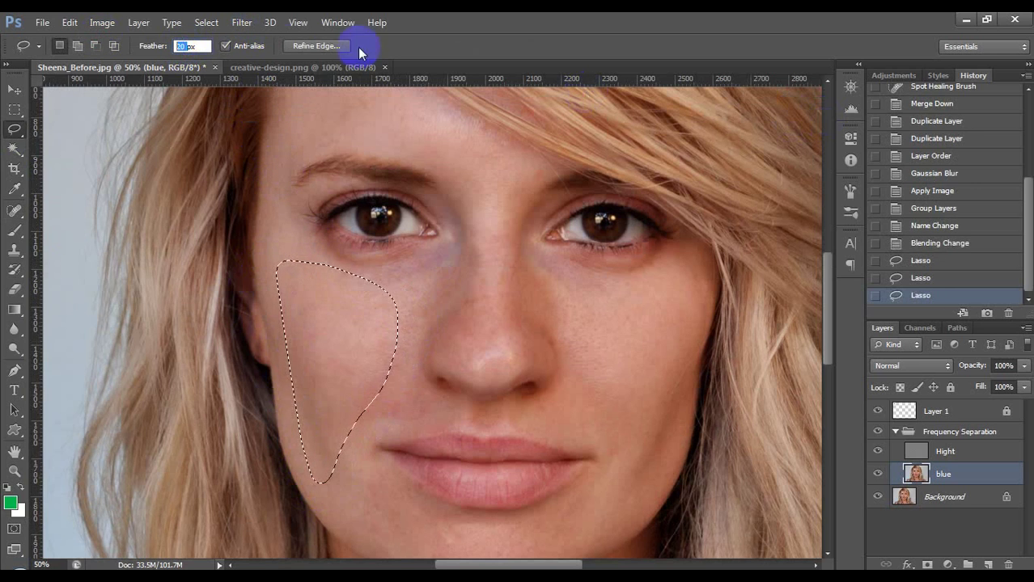
pyautogui.write('25')
pyautogui.press('Return')
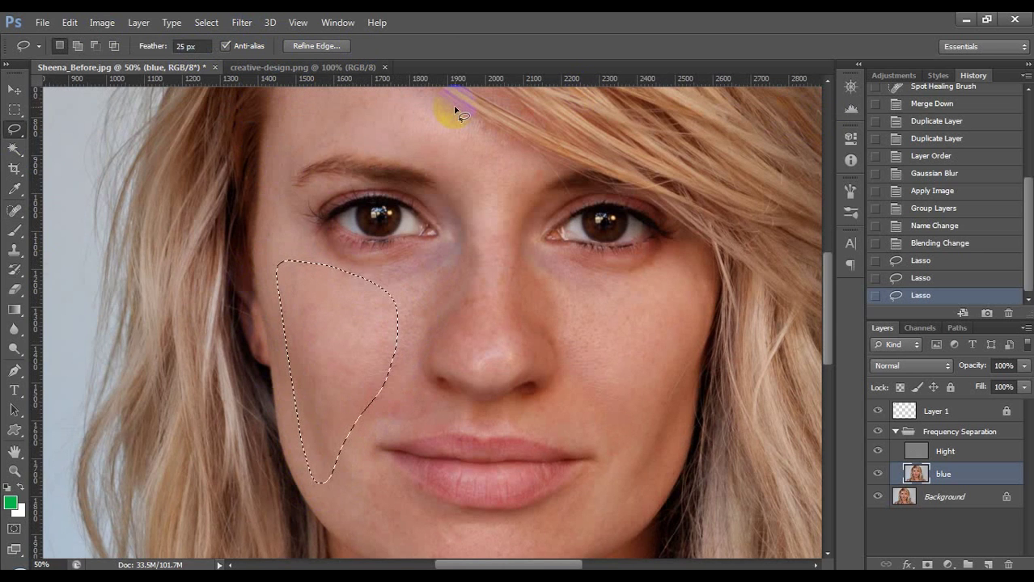
# Apply a Gaussian Blur with a 30-pixel radius to the selected cheek on the blue layer, and deselect it.
pyautogui.click(241, 22)
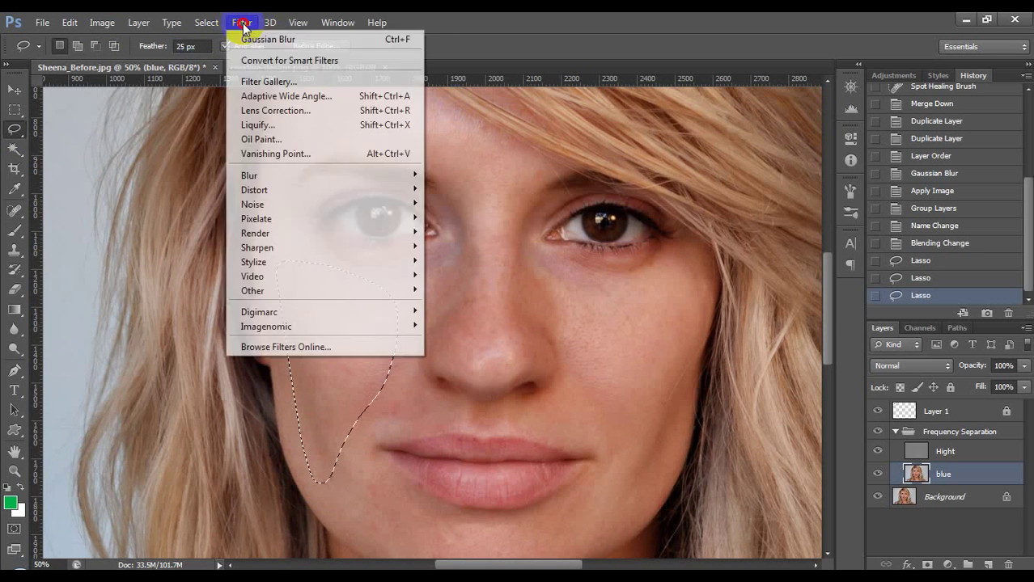
pyautogui.moveTo(275, 174)
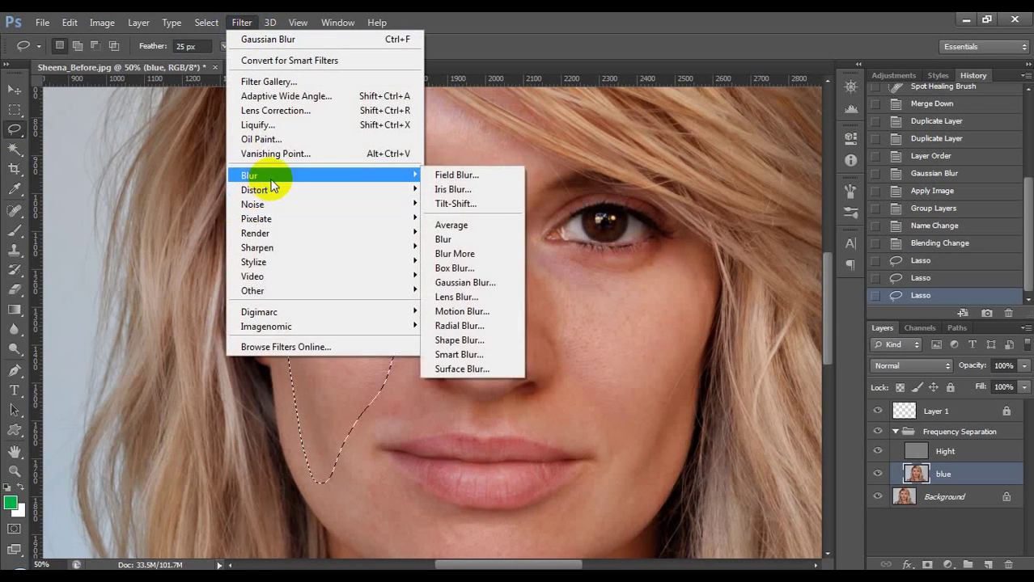
pyautogui.click(494, 280)
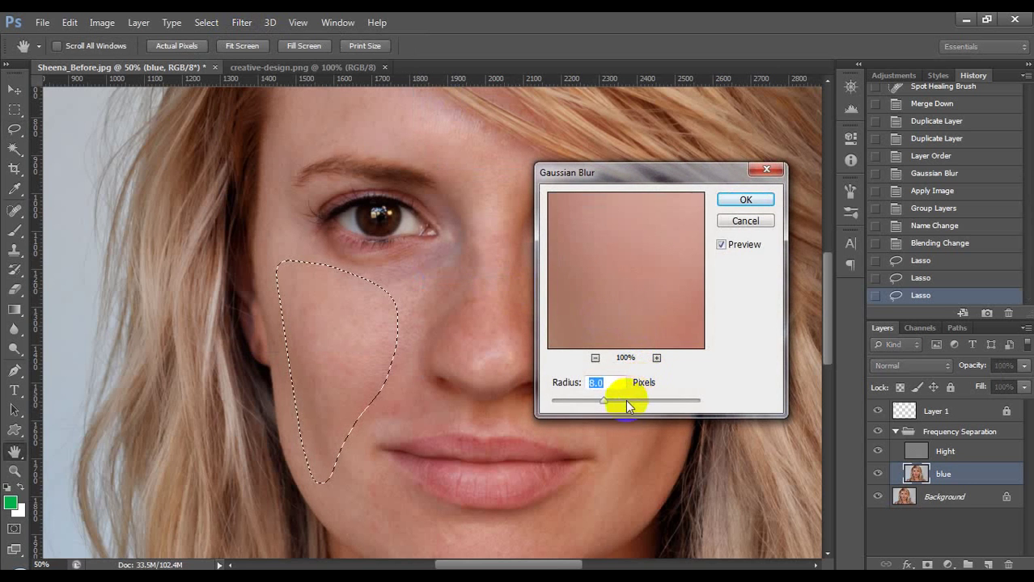
pyautogui.click(596, 358)
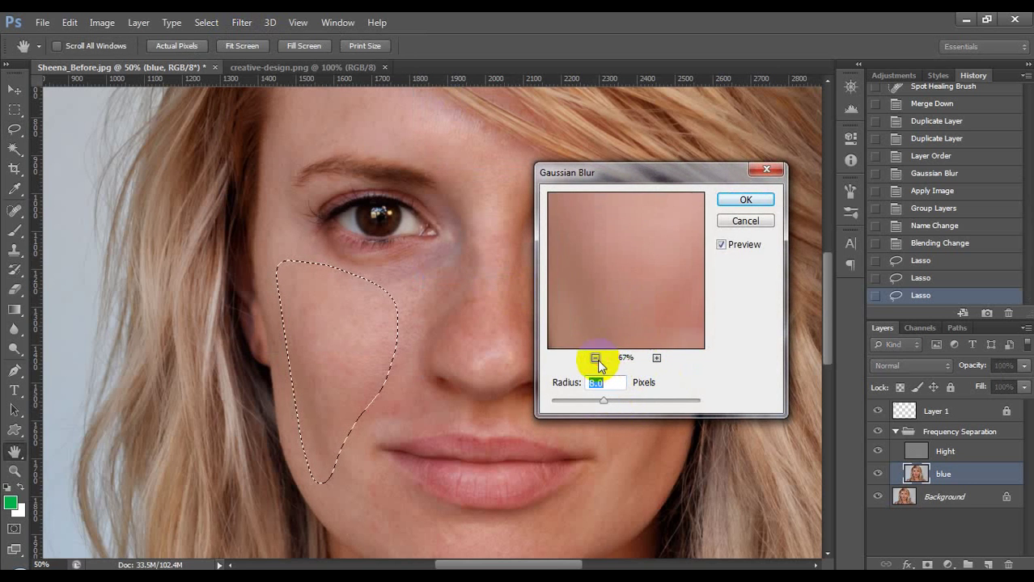
pyautogui.click(596, 358)
pyautogui.click(596, 359)
pyautogui.click(595, 358)
pyautogui.click(596, 358)
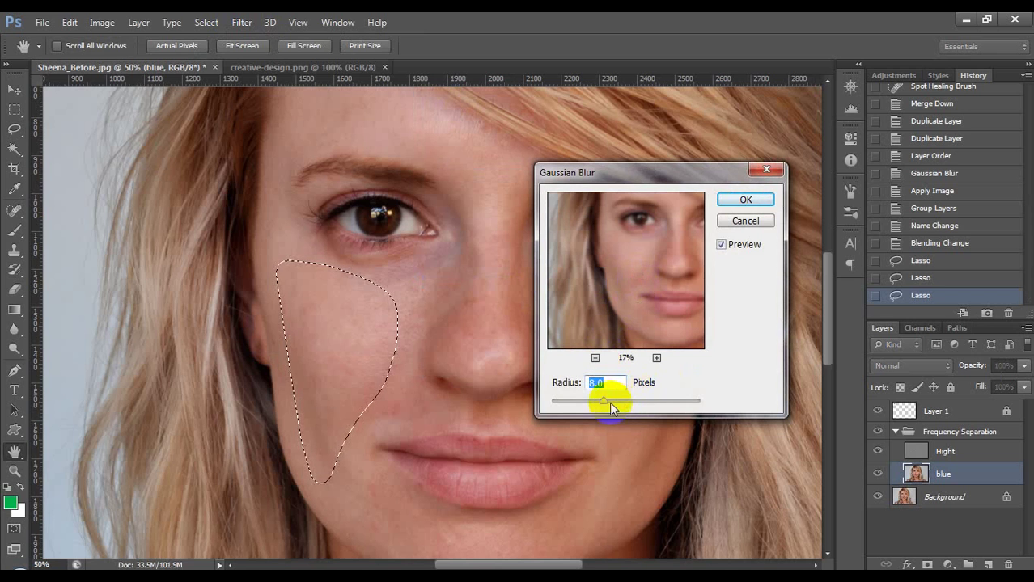
pyautogui.moveTo(618, 401)
pyautogui.mouseDown()
pyautogui.moveTo(654, 400)
pyautogui.moveTo(619, 399)
pyautogui.mouseUp()
pyautogui.write('30')
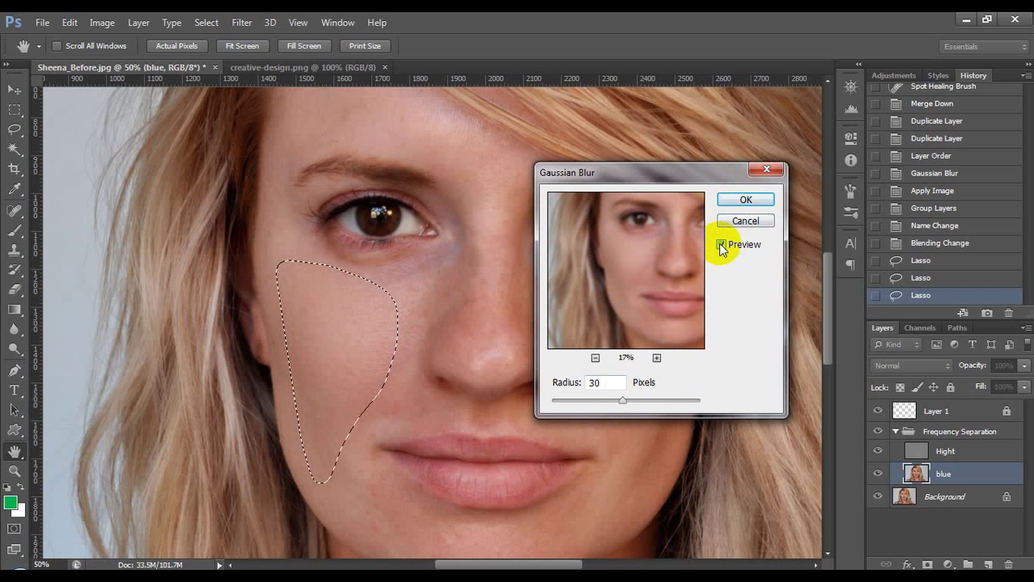
pyautogui.click(732, 201)
pyautogui.click(538, 327)
pyautogui.moveTo(445, 438)
pyautogui.mouseDown()
pyautogui.moveTo(403, 400)
pyautogui.moveTo(402, 343)
pyautogui.mouseUp()
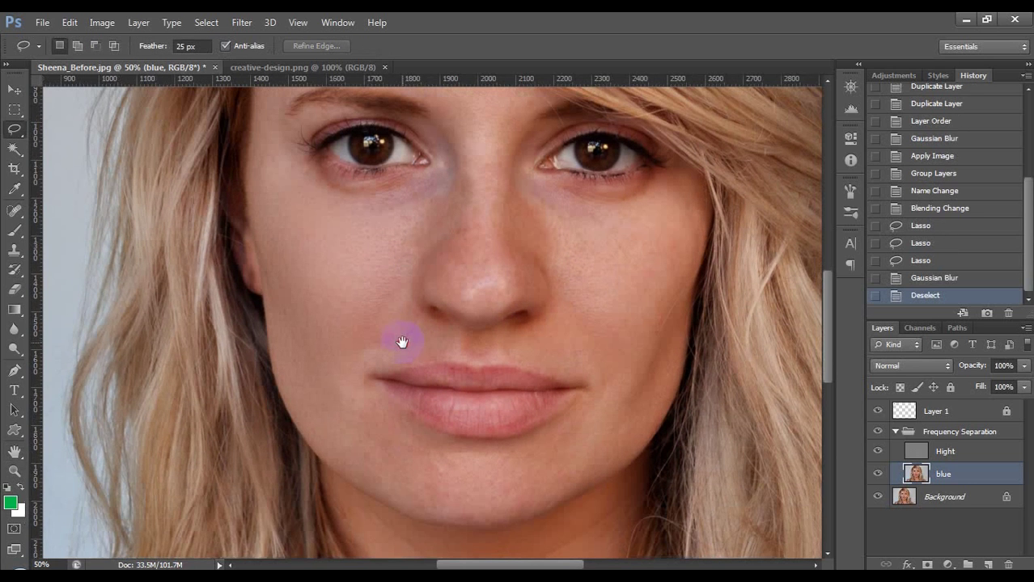
pyautogui.moveTo(518, 315)
pyautogui.mouseDown()
pyautogui.moveTo(531, 300)
pyautogui.moveTo(517, 357)
pyautogui.mouseUp()
pyautogui.moveTo(499, 319); pyautogui.dragTo(527, 406)
pyautogui.moveTo(564, 471)
pyautogui.mouseDown()
pyautogui.moveTo(579, 491)
pyautogui.moveTo(622, 422)
pyautogui.moveTo(648, 307)
pyautogui.moveTo(639, 311)
pyautogui.mouseUp()
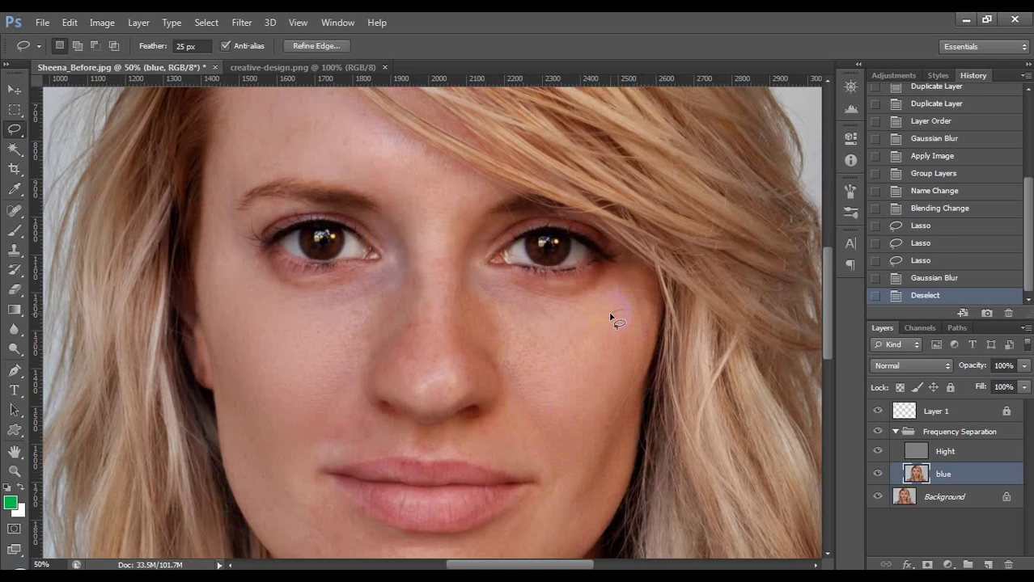
pyautogui.click(517, 243)
pyautogui.click(884, 277)
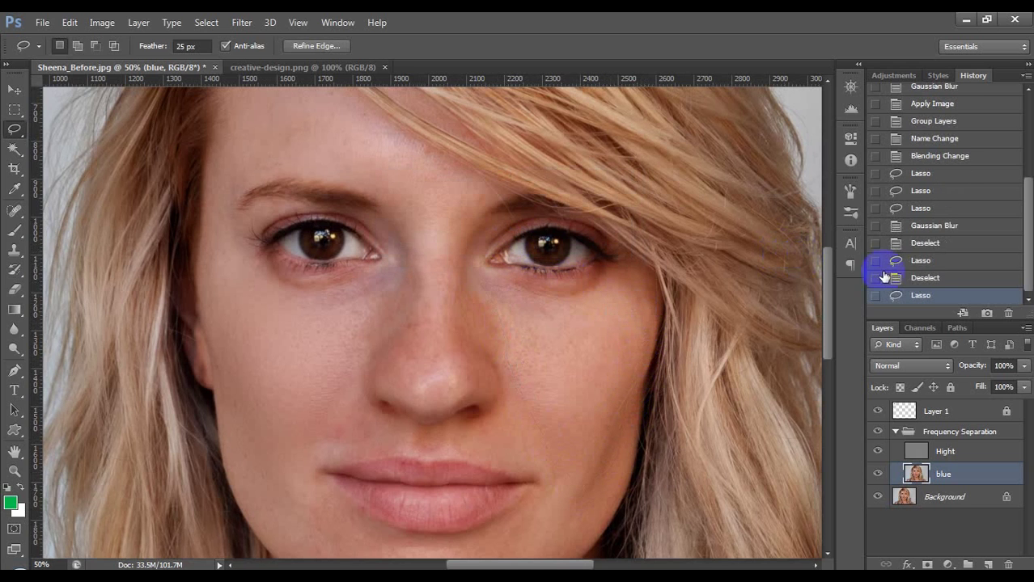
pyautogui.click(914, 279)
# Lasso the cheek on the side away from the visible ear, from below the eye to the jaw, and apply a 30-pixel Gaussian Blur.
pyautogui.moveTo(485, 293)
pyautogui.mouseDown()
pyautogui.moveTo(565, 496)
pyautogui.moveTo(595, 487)
pyautogui.moveTo(612, 452)
pyautogui.moveTo(619, 321)
pyautogui.mouseUp()
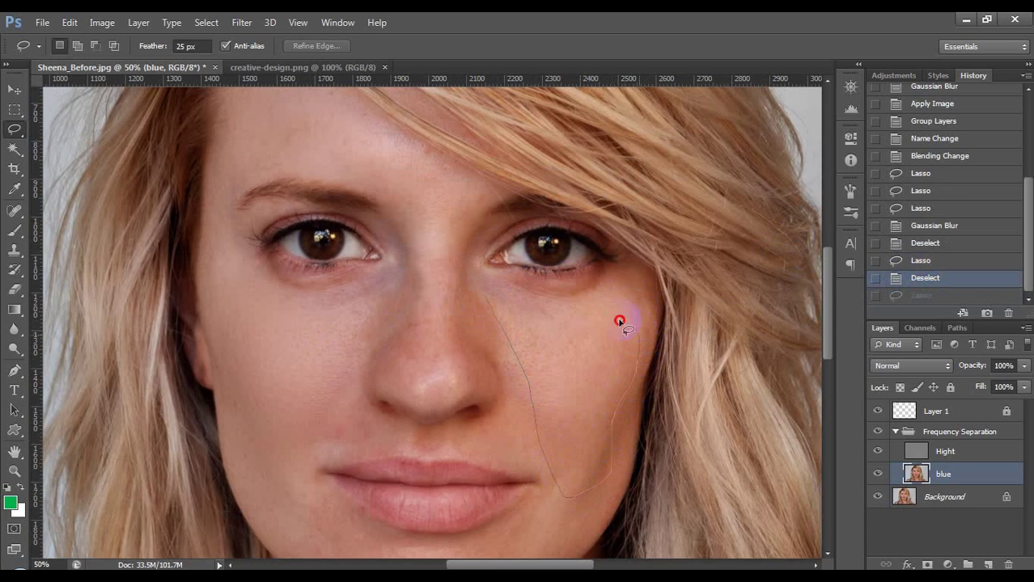
pyautogui.moveTo(524, 297); pyautogui.dragTo(526, 293)
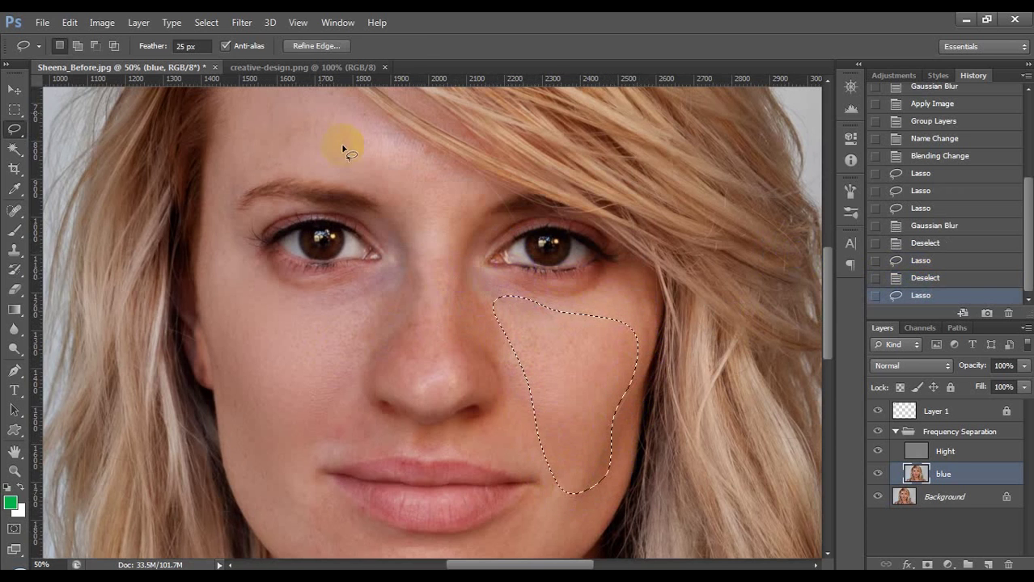
pyautogui.click(243, 25)
pyautogui.moveTo(262, 175)
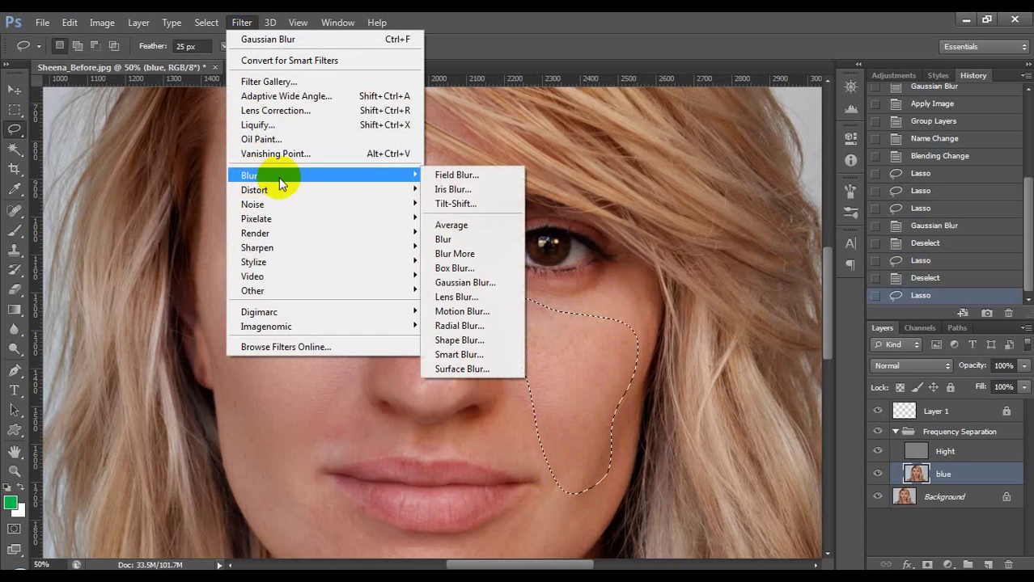
pyautogui.click(454, 283)
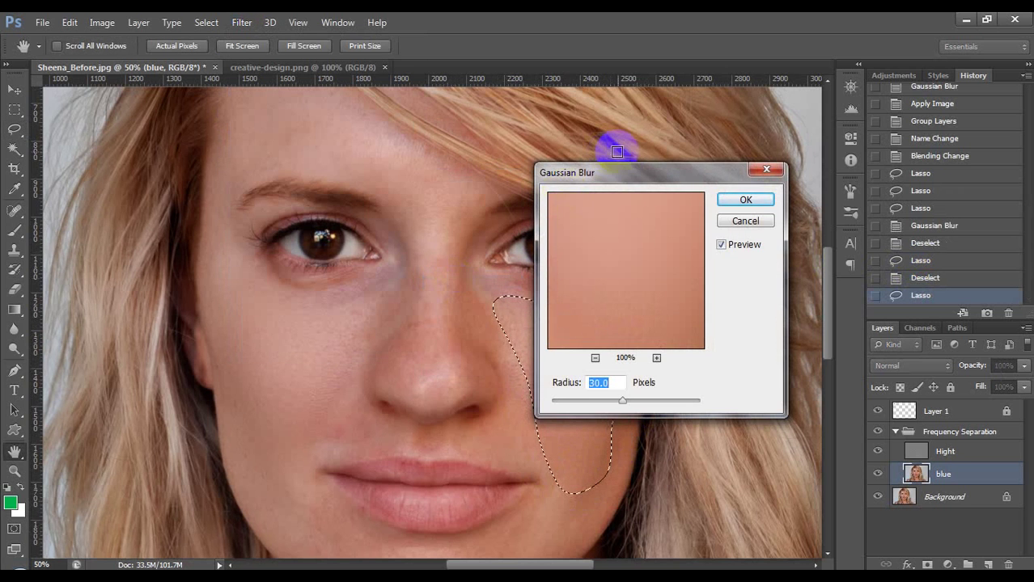
pyautogui.moveTo(633, 168); pyautogui.dragTo(250, 154)
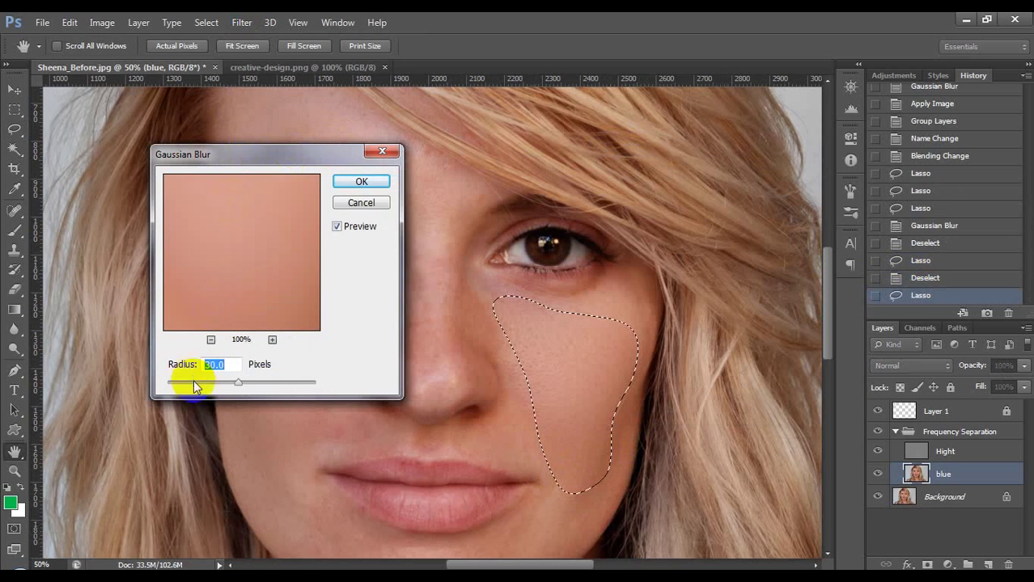
pyautogui.click(337, 230)
pyautogui.click(360, 181)
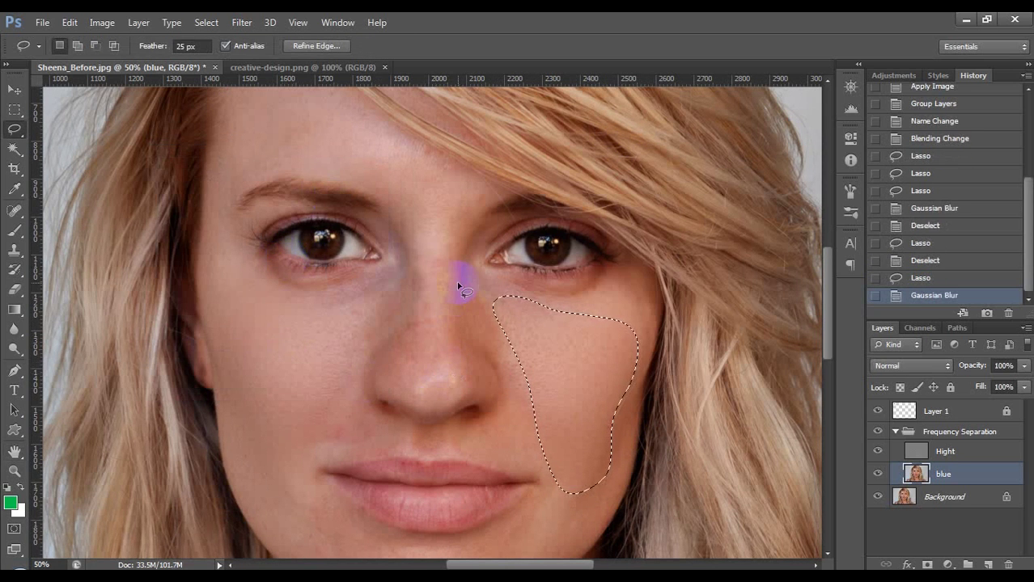
pyautogui.hotkey('ctrl', 'd')
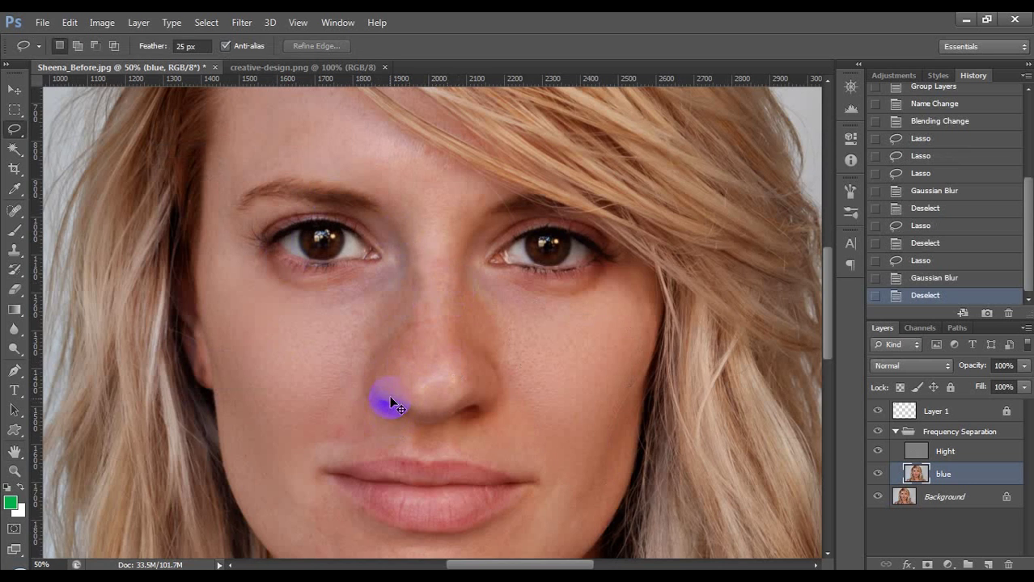
# Lasso the side of the nose away from the visible ear, from the inner eye corner to the nostril, and apply a 30-pixel Gaussian Blur.
pyautogui.hotkey('ctrl', '+')
pyautogui.scroll(-3, 369, 243)
pyautogui.moveTo(369, 242); pyautogui.dragTo(354, 301)
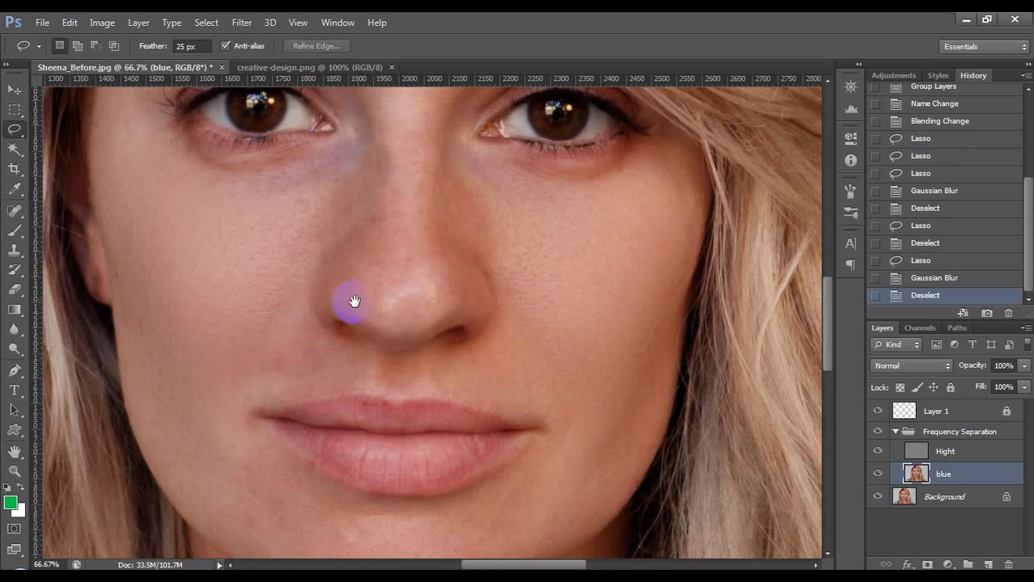
pyautogui.moveTo(457, 150)
pyautogui.mouseDown()
pyautogui.moveTo(485, 277)
pyautogui.moveTo(444, 127)
pyautogui.moveTo(425, 225)
pyautogui.moveTo(437, 277)
pyautogui.moveTo(501, 307)
pyautogui.moveTo(524, 212)
pyautogui.mouseUp()
pyautogui.click(508, 237)
pyautogui.moveTo(507, 165); pyautogui.dragTo(453, 134)
pyautogui.click(453, 135)
pyautogui.hotkey('ctrl', 'z')
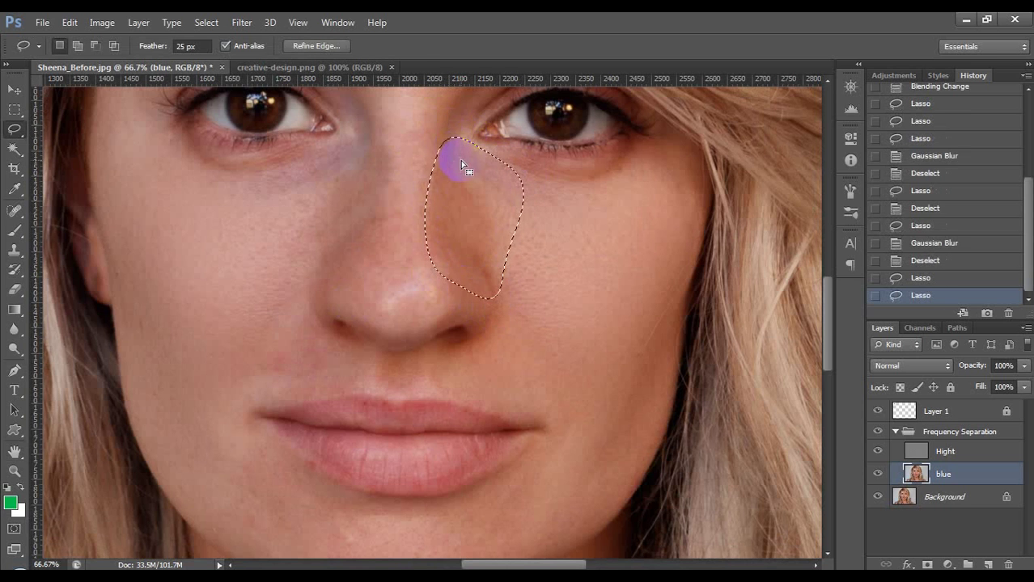
pyautogui.click(242, 22)
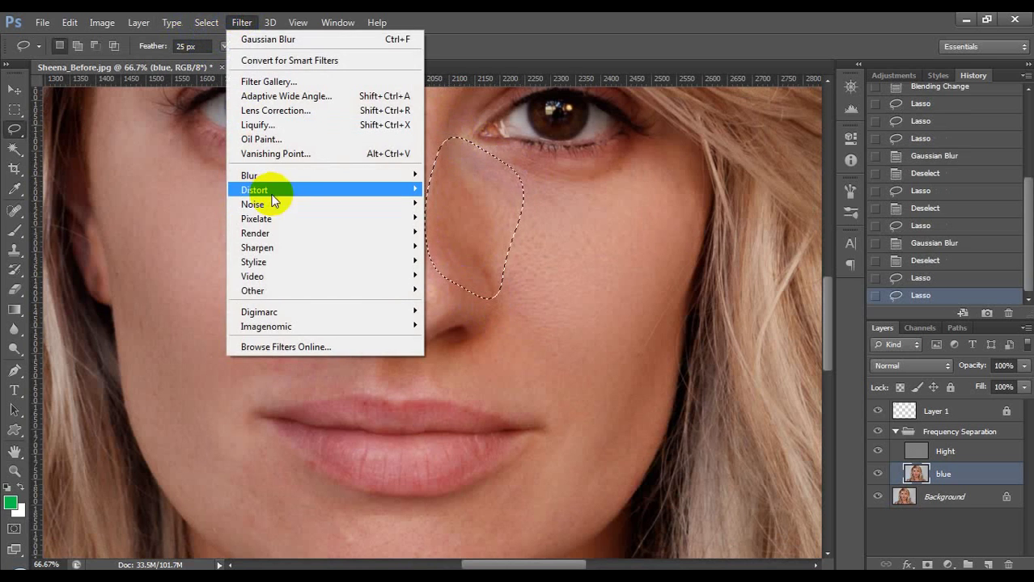
pyautogui.moveTo(301, 175)
pyautogui.click(466, 286)
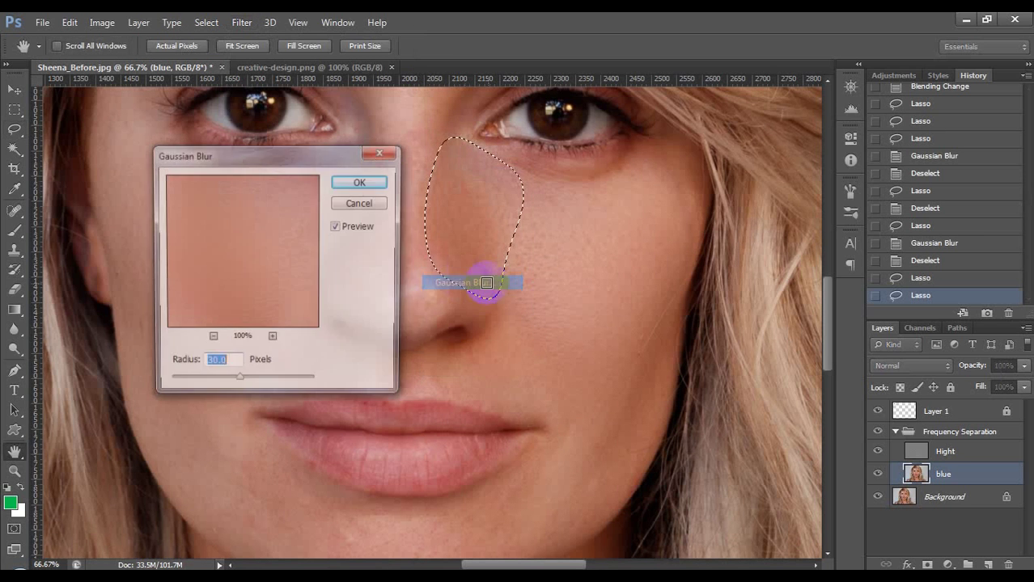
pyautogui.click(350, 184)
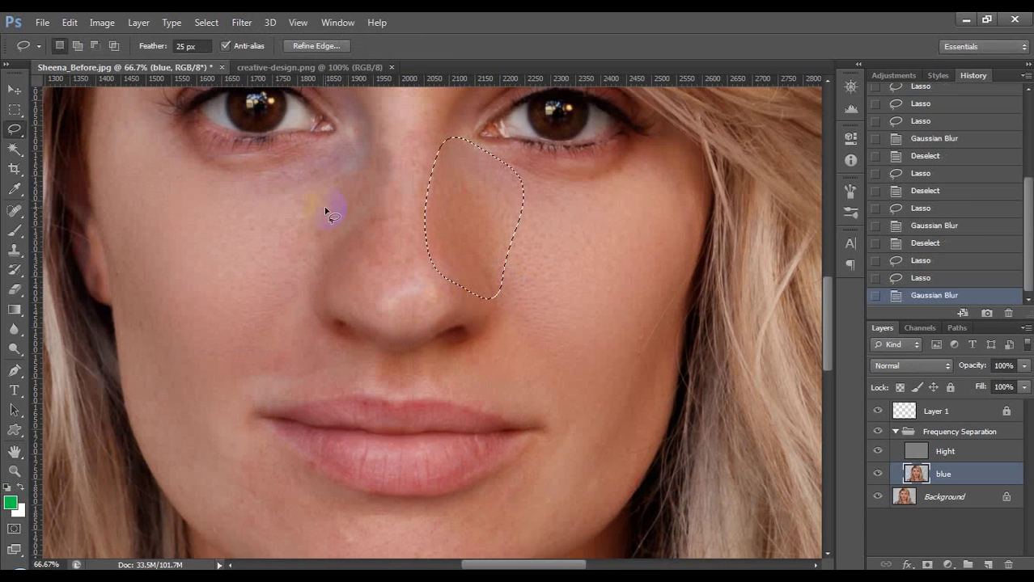
pyautogui.hotkey('ctrl', 'd')
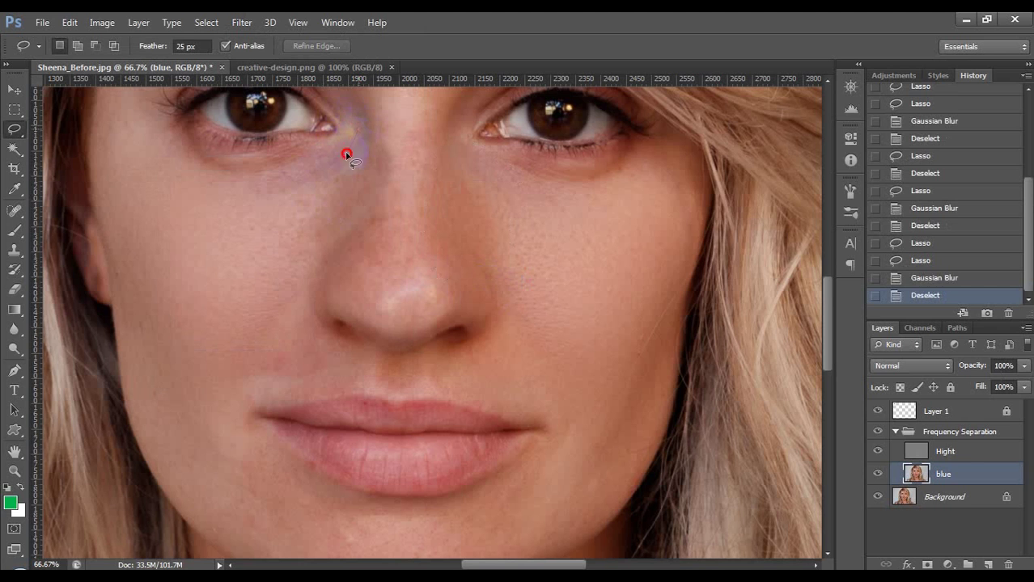
# Lasso the ear-side flank of the nose, from the inner eye corner to beside the nostril, and apply a 30-pixel Gaussian Blur.
pyautogui.moveTo(308, 314)
pyautogui.mouseDown()
pyautogui.moveTo(336, 277)
pyautogui.moveTo(385, 240)
pyautogui.moveTo(400, 193)
pyautogui.mouseUp()
pyautogui.moveTo(371, 120); pyautogui.dragTo(368, 124)
pyautogui.click(241, 22)
pyautogui.moveTo(309, 176)
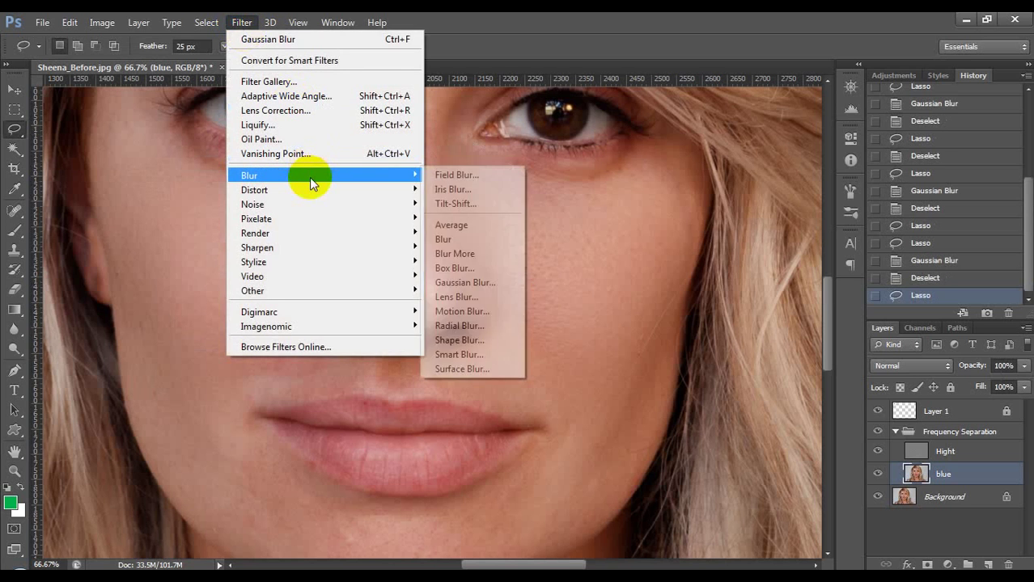
pyautogui.click(457, 282)
pyautogui.moveTo(289, 158); pyautogui.dragTo(151, 159)
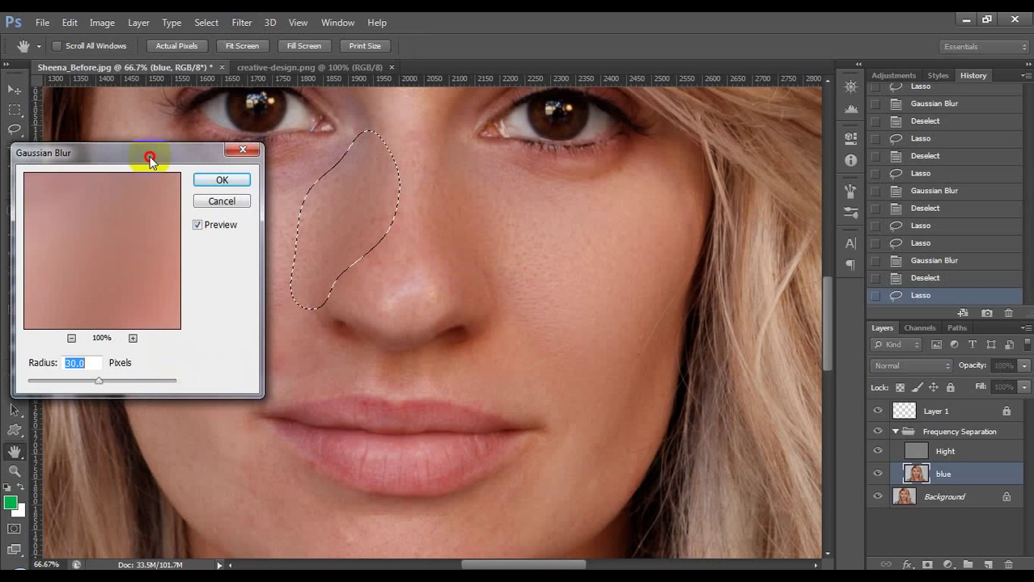
pyautogui.click(197, 225)
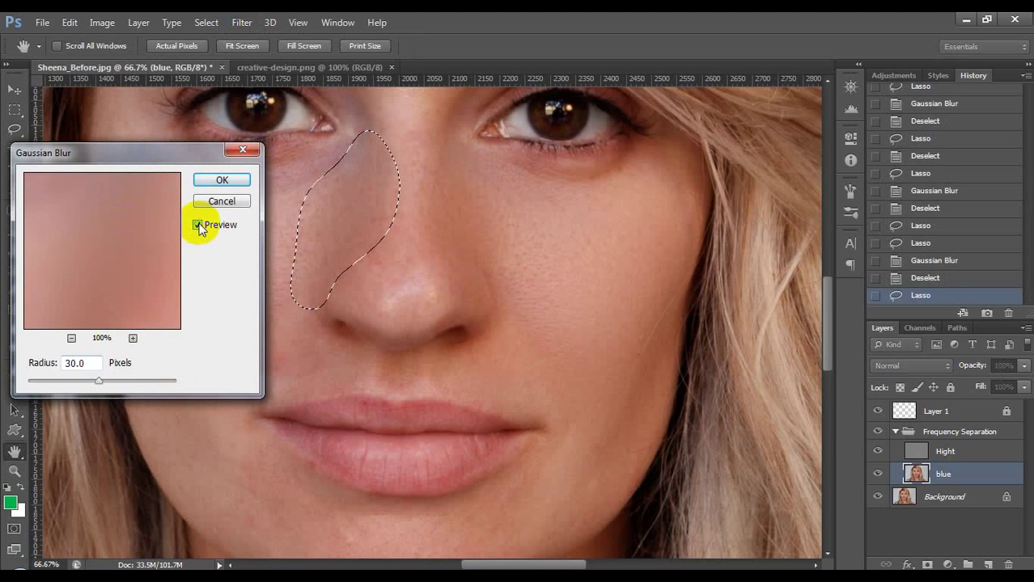
pyautogui.click(219, 179)
pyautogui.hotkey('ctrl', 'h')
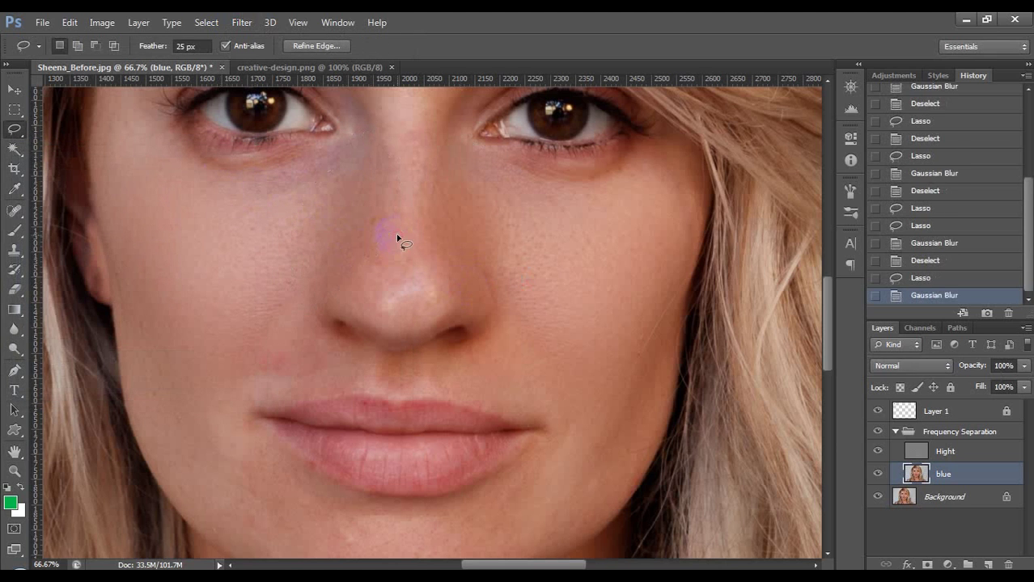
pyautogui.click(381, 245)
# Lasso the tip of the nose, apply a Gaussian Blur to it on the blue layer, and clear the selection.
pyautogui.moveTo(355, 296)
pyautogui.mouseDown()
pyautogui.moveTo(389, 330)
pyautogui.moveTo(409, 334)
pyautogui.moveTo(441, 313)
pyautogui.moveTo(444, 256)
pyautogui.moveTo(427, 241)
pyautogui.moveTo(377, 239)
pyautogui.mouseUp()
pyautogui.click(241, 22)
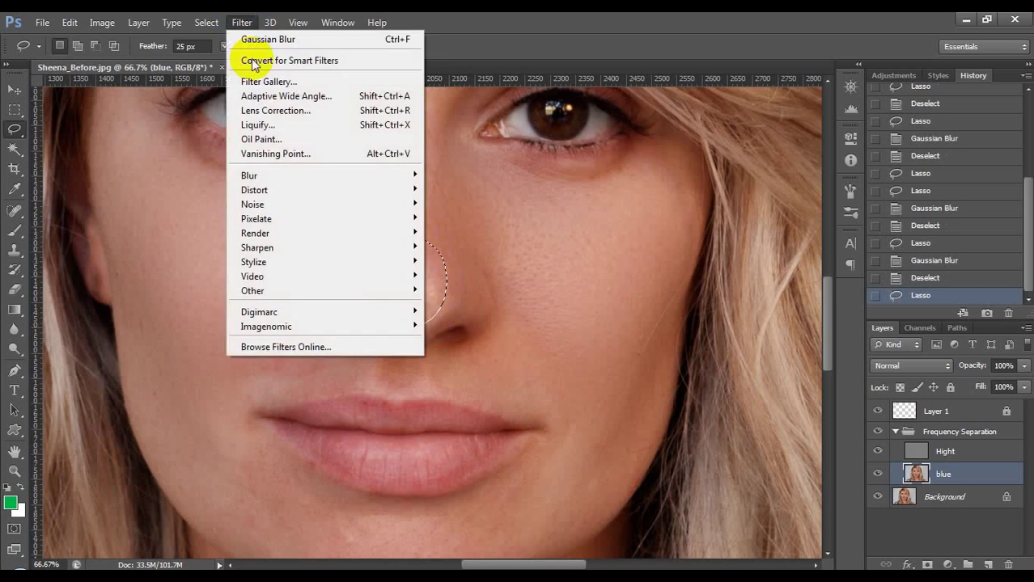
pyautogui.moveTo(269, 173)
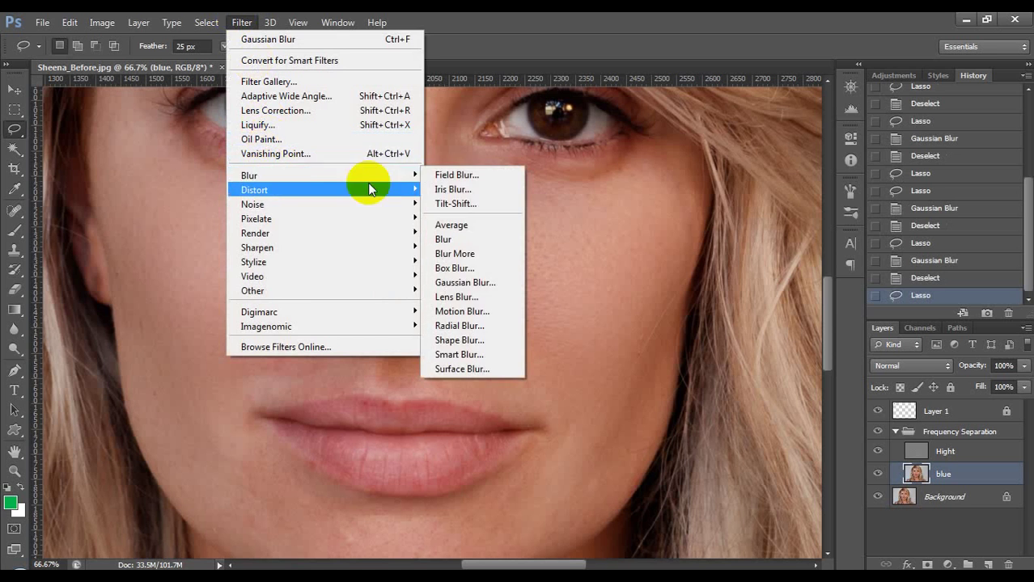
pyautogui.click(460, 281)
pyautogui.click(204, 180)
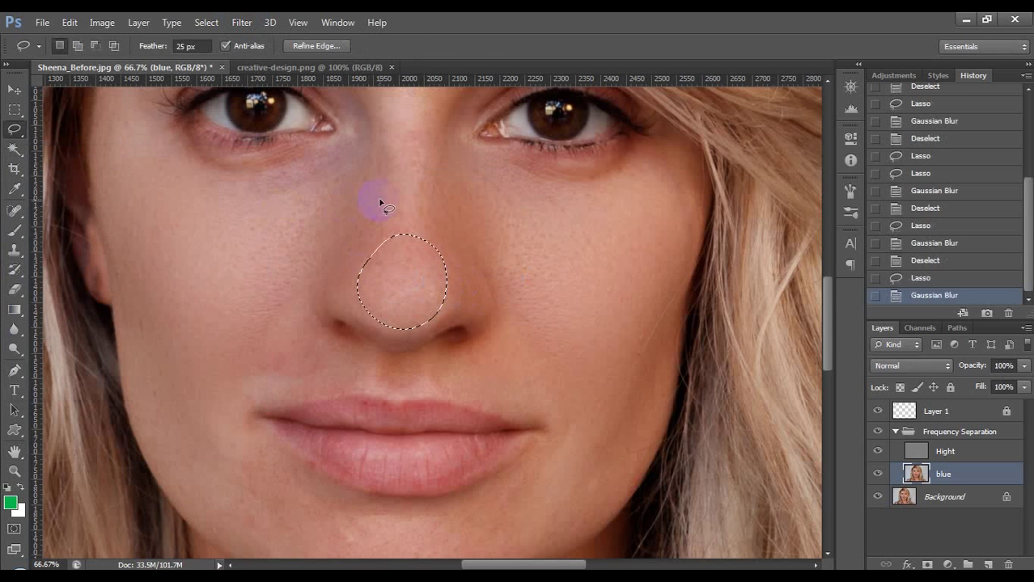
pyautogui.click(373, 207)
# Lasso the area between the eyebrows down to the nose bridge, apply a 30-pixel Gaussian Blur, and deselect it.
pyautogui.scroll(3, 380, 209)
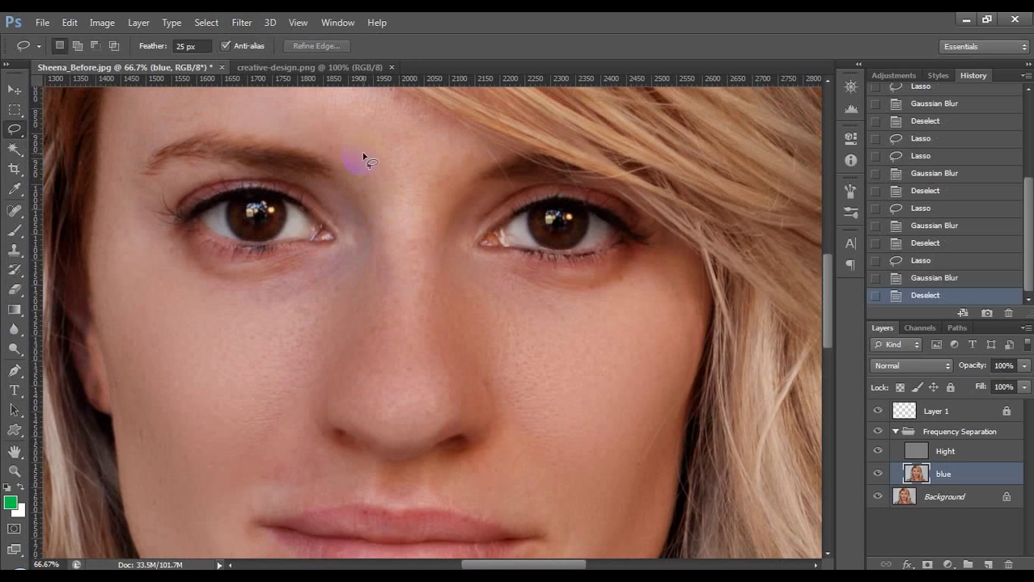
pyautogui.moveTo(362, 191)
pyautogui.mouseDown()
pyautogui.moveTo(397, 297)
pyautogui.moveTo(425, 286)
pyautogui.moveTo(474, 164)
pyautogui.moveTo(441, 137)
pyautogui.mouseUp()
pyautogui.moveTo(353, 171); pyautogui.dragTo(358, 180)
pyautogui.click(242, 22)
pyautogui.moveTo(273, 175)
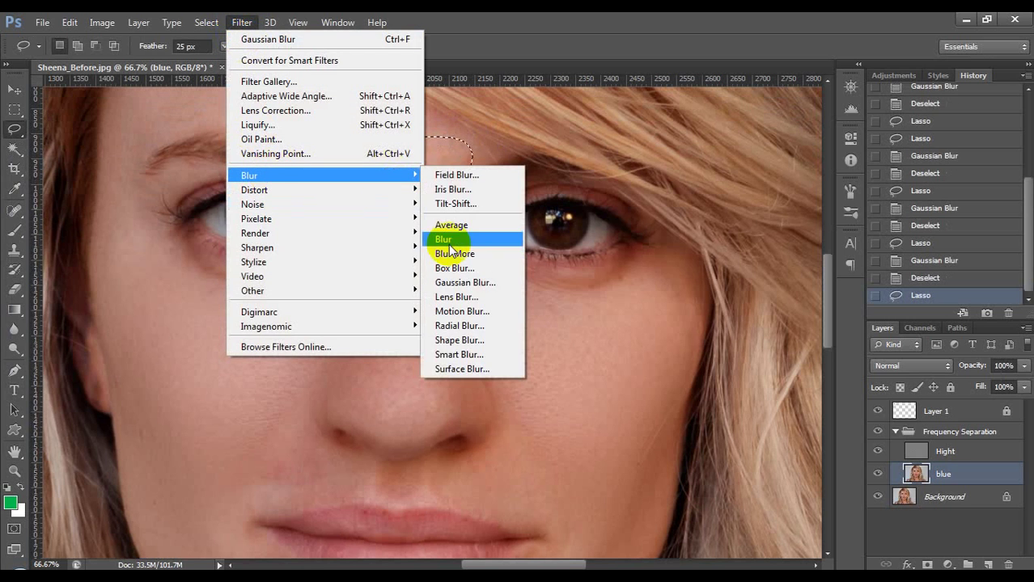
pyautogui.click(460, 279)
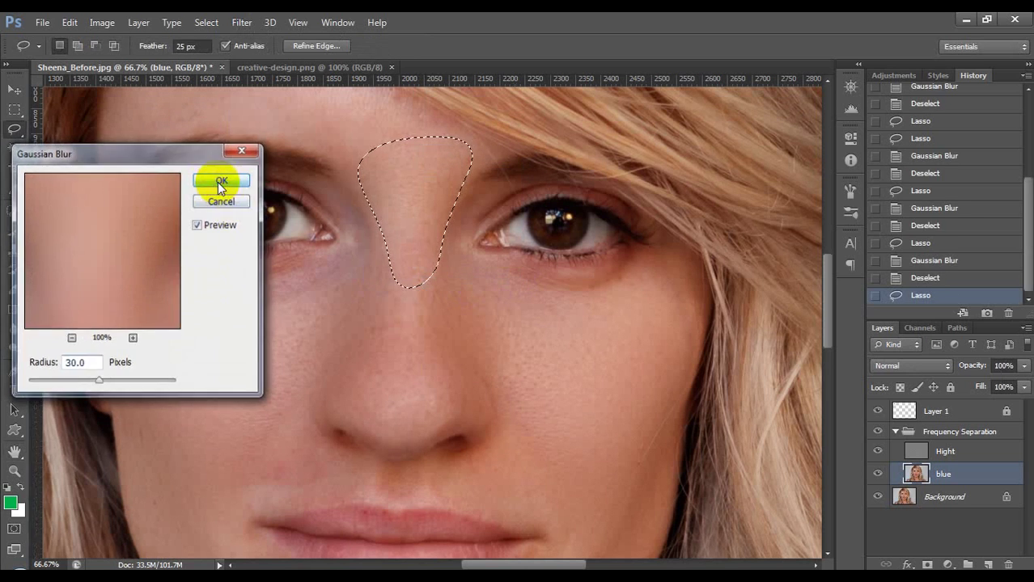
pyautogui.click(220, 179)
pyautogui.hotkey('ctrl', 'd')
# Lasso the under-eye area on the ear side of the face and apply a 30-pixel Gaussian Blur to it.
pyautogui.scroll(2, 383, 300)
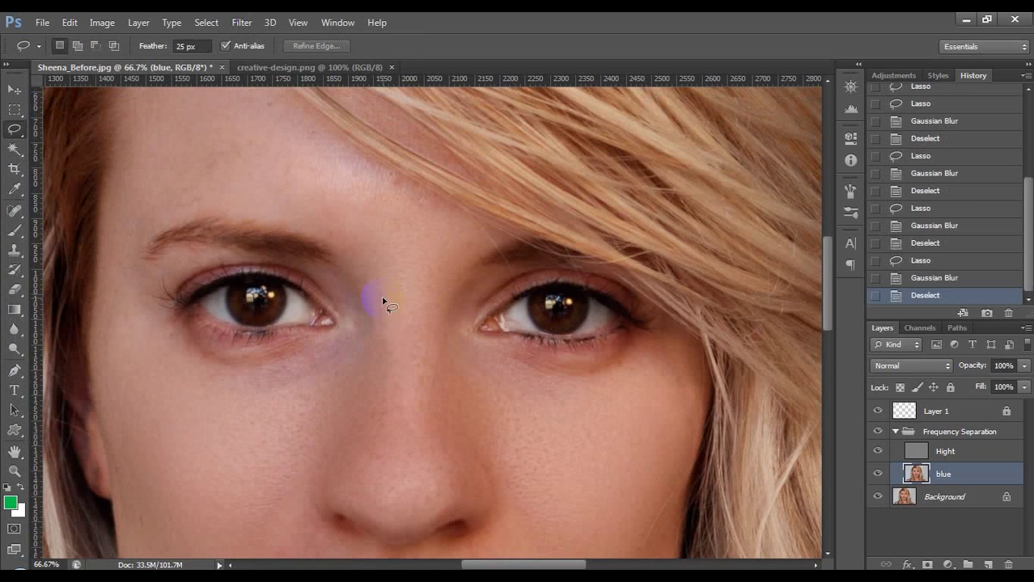
pyautogui.moveTo(185, 335)
pyautogui.mouseDown()
pyautogui.moveTo(230, 351)
pyautogui.moveTo(323, 338)
pyautogui.mouseUp()
pyautogui.moveTo(190, 362); pyautogui.dragTo(178, 332)
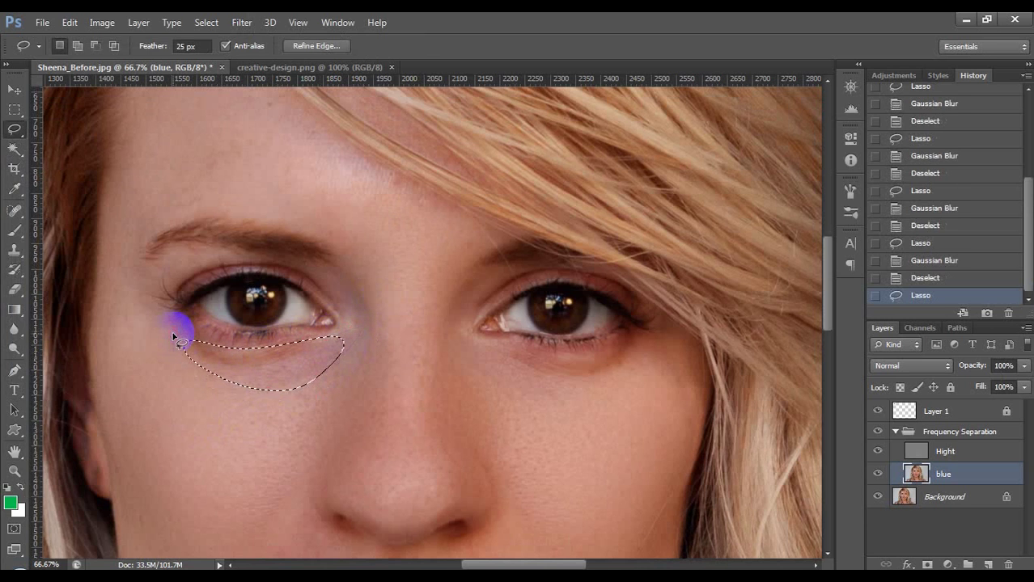
pyautogui.click(233, 25)
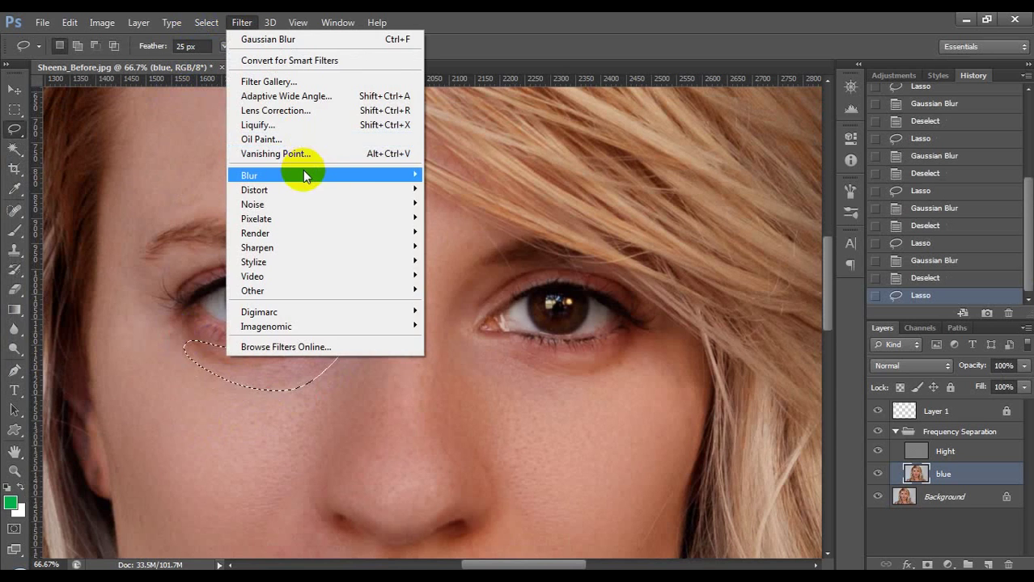
pyautogui.moveTo(302, 175)
pyautogui.click(473, 283)
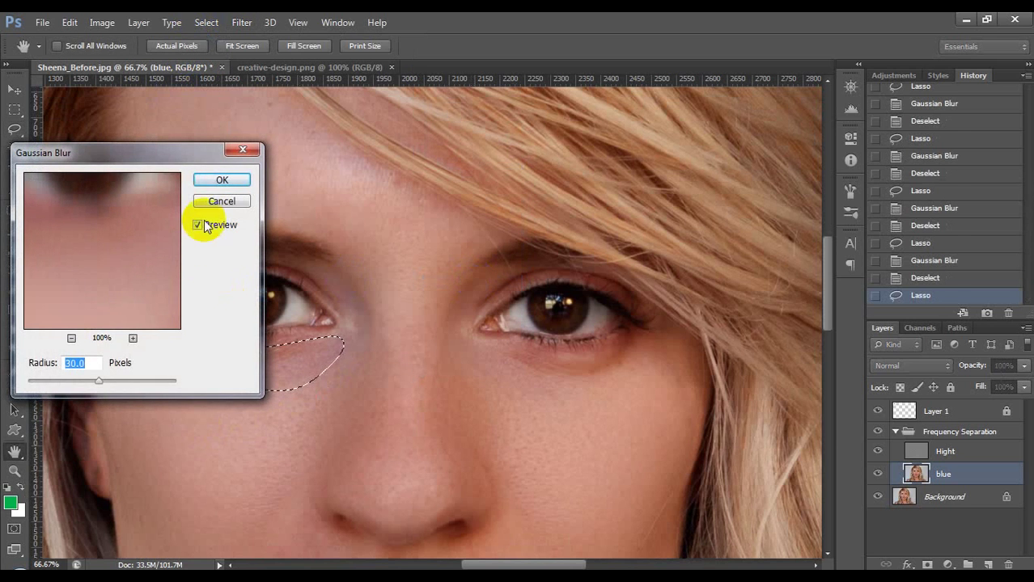
pyautogui.click(216, 184)
# Lasso the area under the other eye, apply a 30-pixel Gaussian Blur to it, and clear the selection.
pyautogui.moveTo(487, 331); pyautogui.dragTo(489, 349)
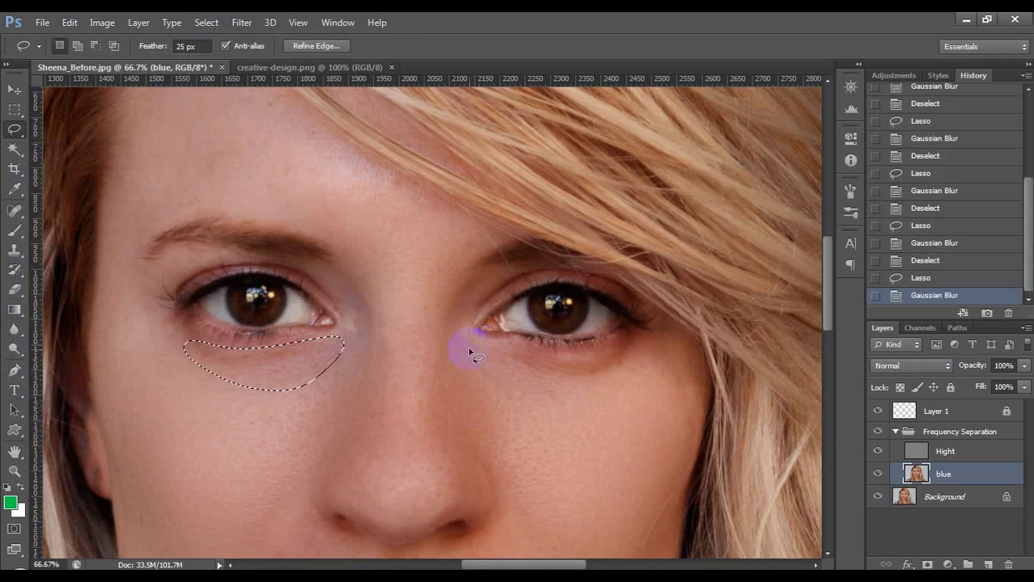
pyautogui.moveTo(557, 378); pyautogui.dragTo(635, 379)
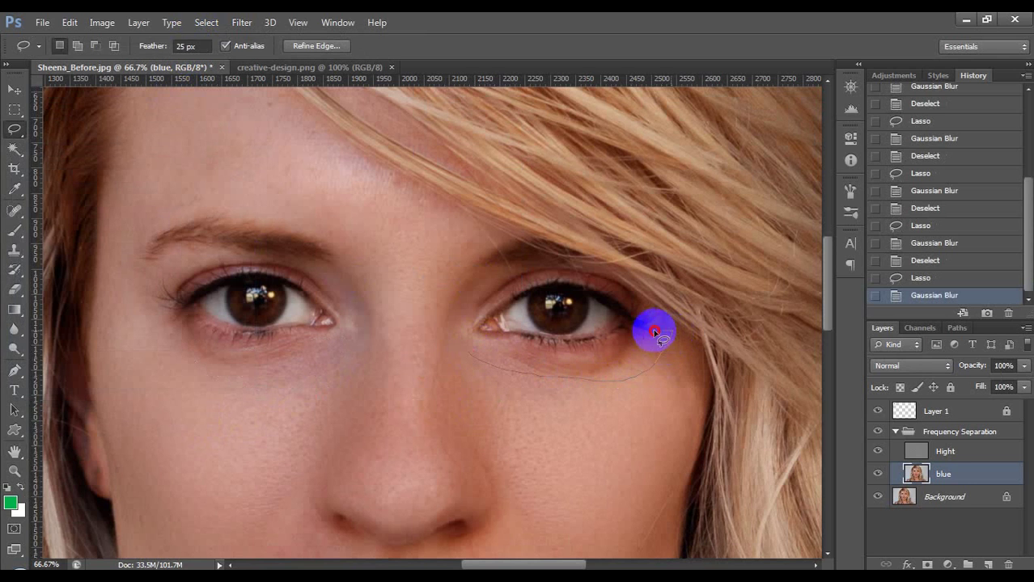
pyautogui.moveTo(612, 347); pyautogui.dragTo(497, 356)
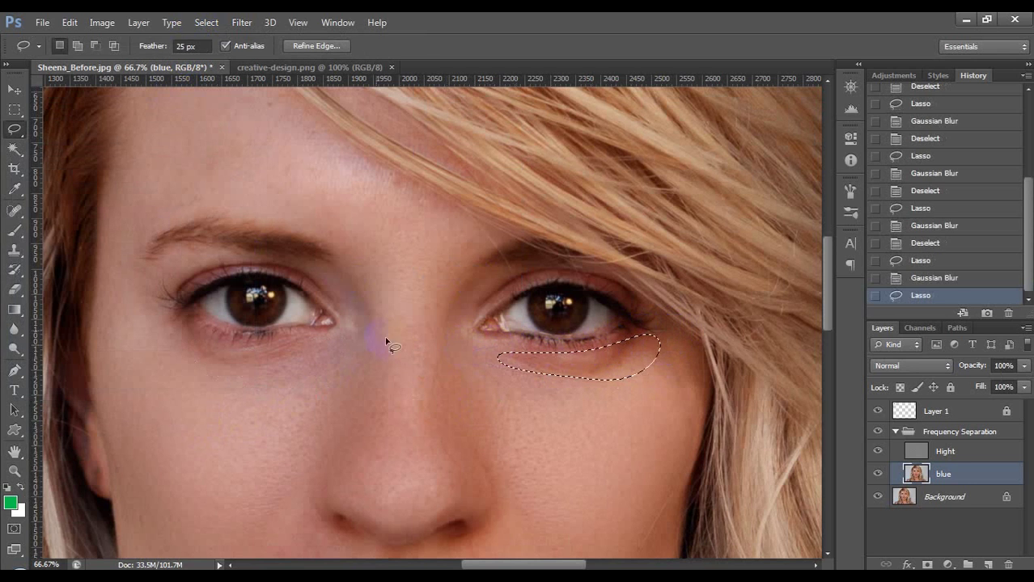
pyautogui.click(241, 22)
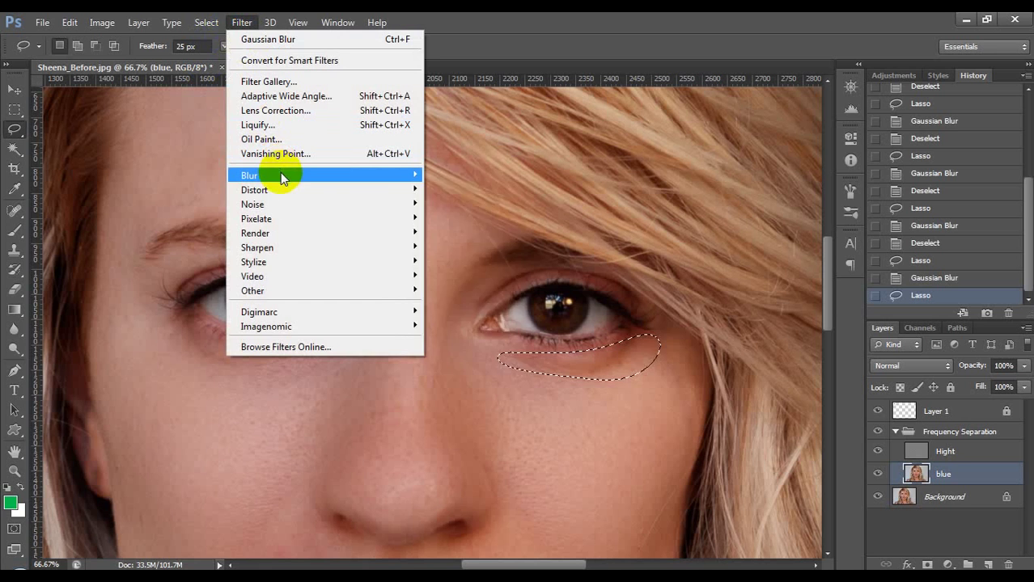
pyautogui.moveTo(280, 175)
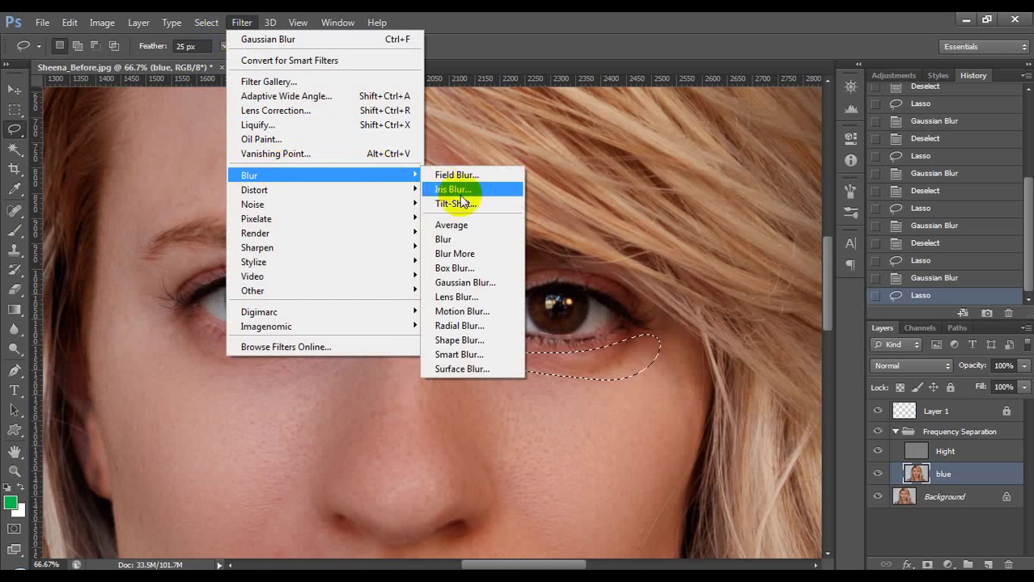
pyautogui.click(450, 283)
pyautogui.click(218, 181)
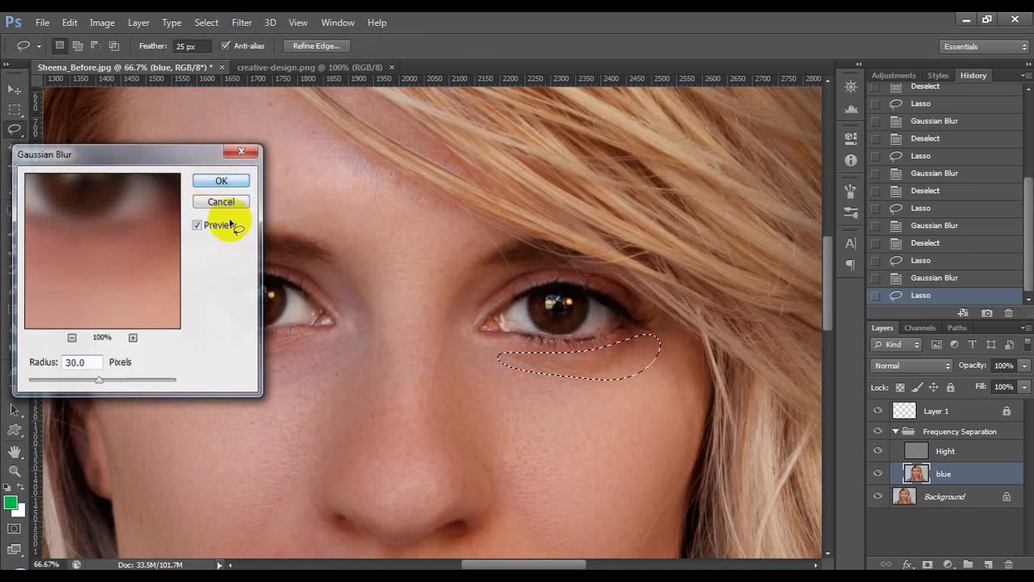
pyautogui.click(266, 348)
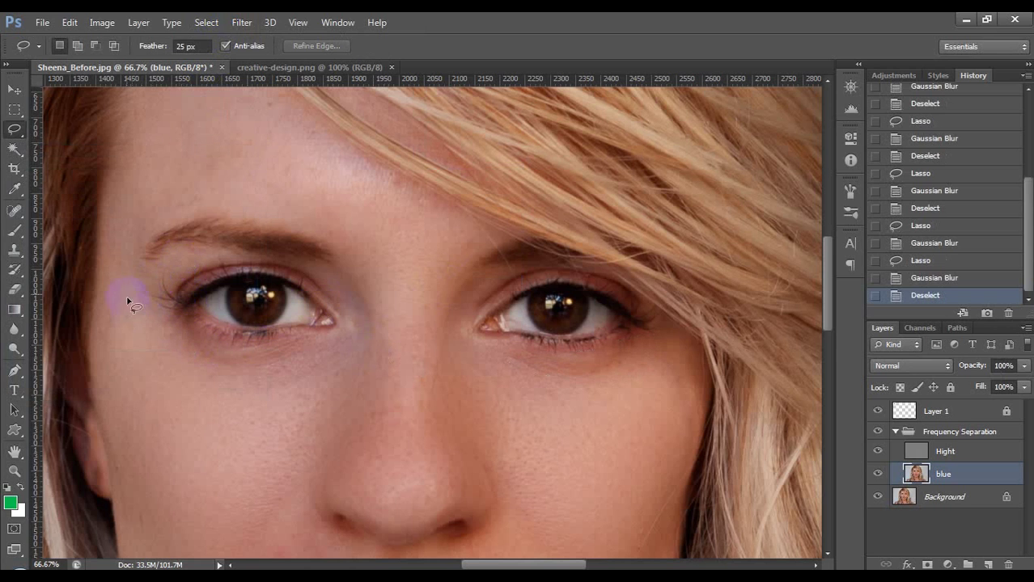
# Lasso the narrow face-edge strip from the temple down to the visible ear, apply a 30-pixel Gaussian Blur, and deselect it.
pyautogui.moveTo(102, 186)
pyautogui.mouseDown()
pyautogui.moveTo(88, 362)
pyautogui.moveTo(106, 464)
pyautogui.moveTo(126, 504)
pyautogui.mouseUp()
pyautogui.moveTo(138, 263)
pyautogui.mouseDown()
pyautogui.moveTo(123, 215)
pyautogui.moveTo(95, 394)
pyautogui.moveTo(119, 483)
pyautogui.mouseUp()
pyautogui.click(508, 240)
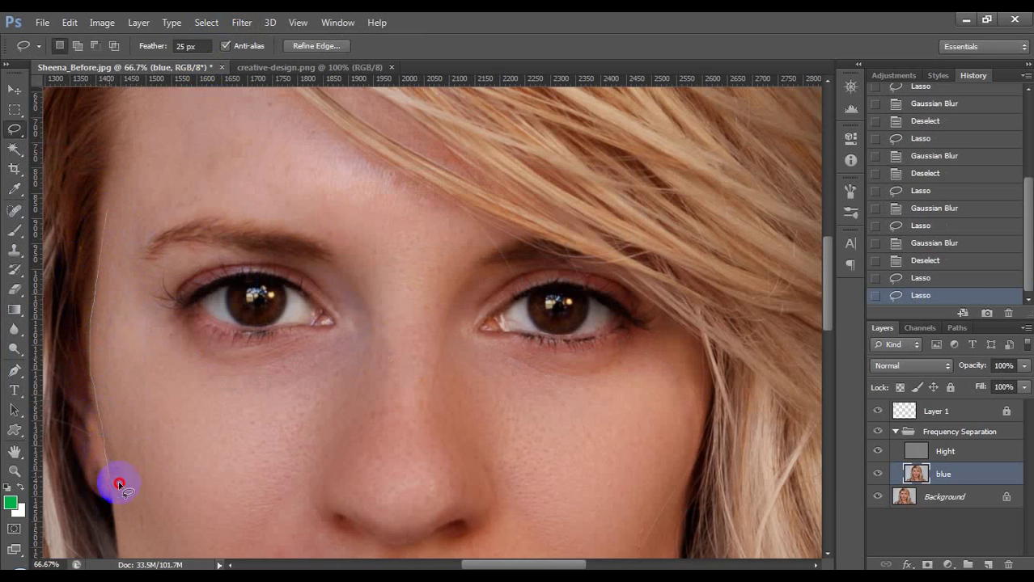
pyautogui.moveTo(122, 227); pyautogui.dragTo(119, 223)
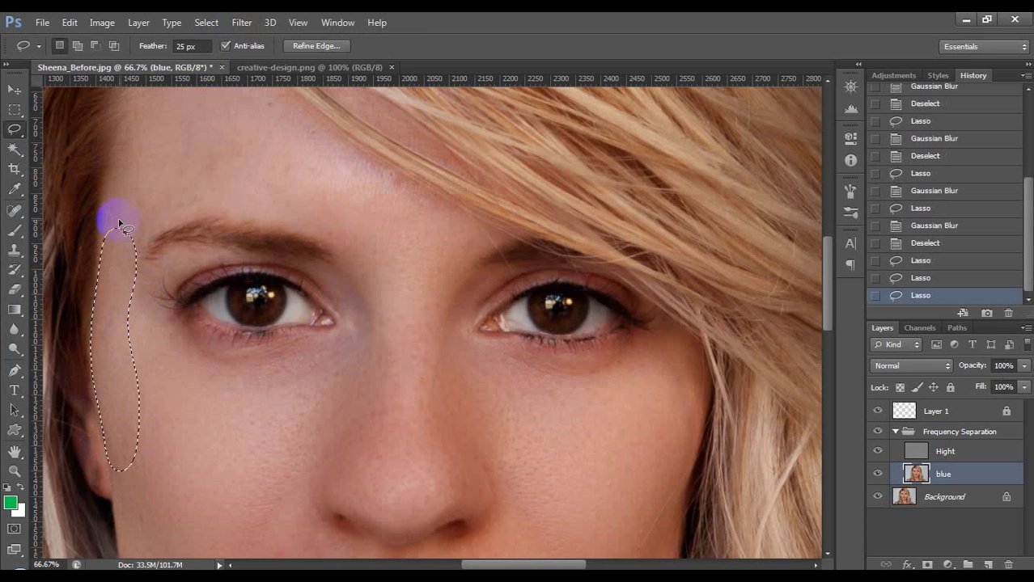
pyautogui.click(237, 22)
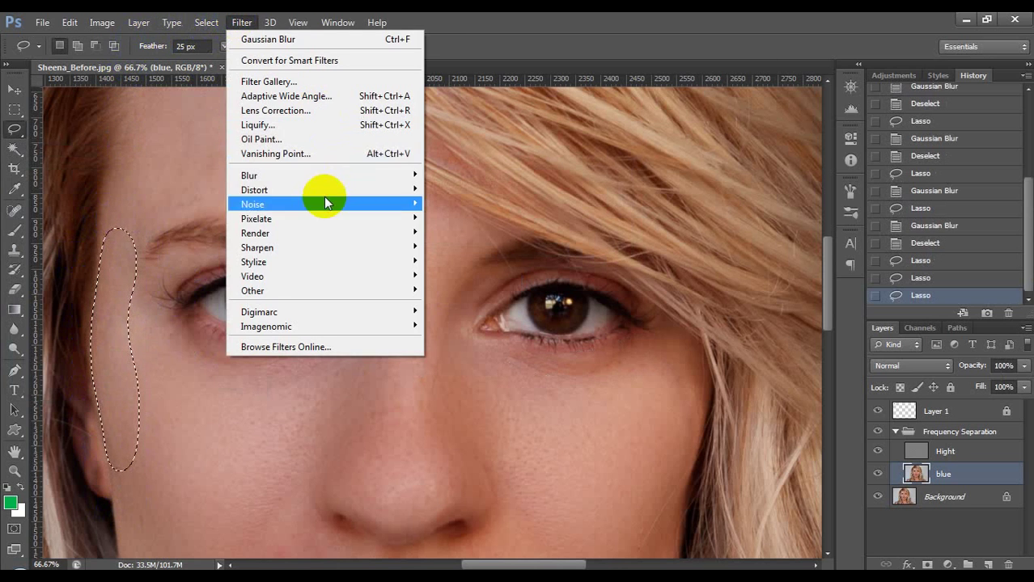
pyautogui.moveTo(335, 174)
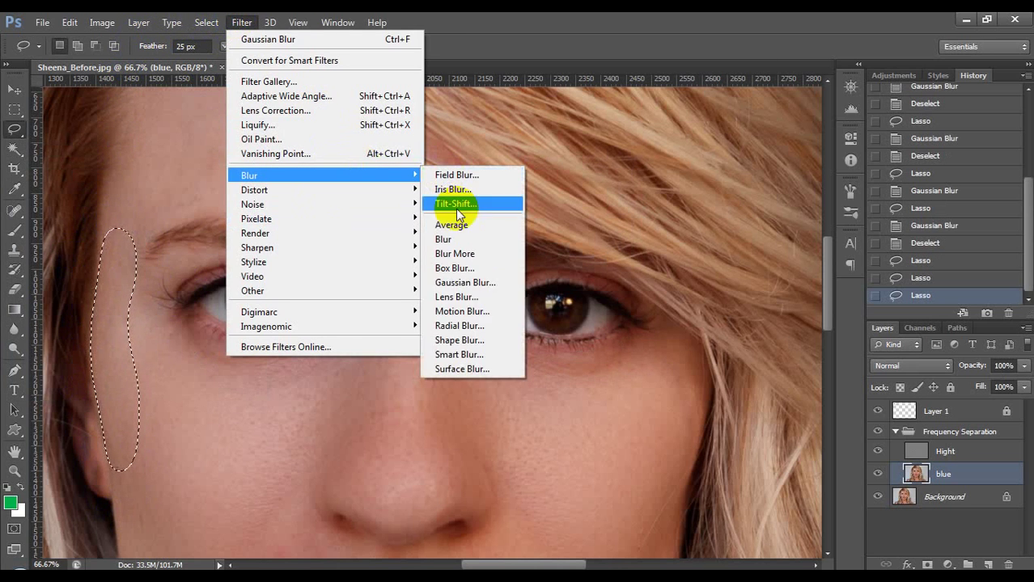
pyautogui.click(463, 282)
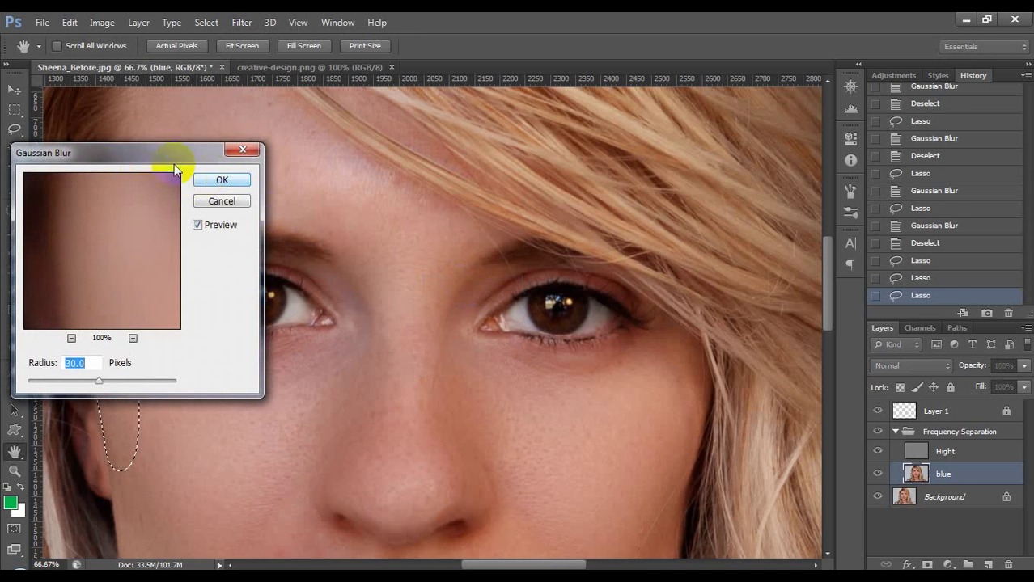
pyautogui.click(204, 183)
pyautogui.hotkey('ctrl', 'd')
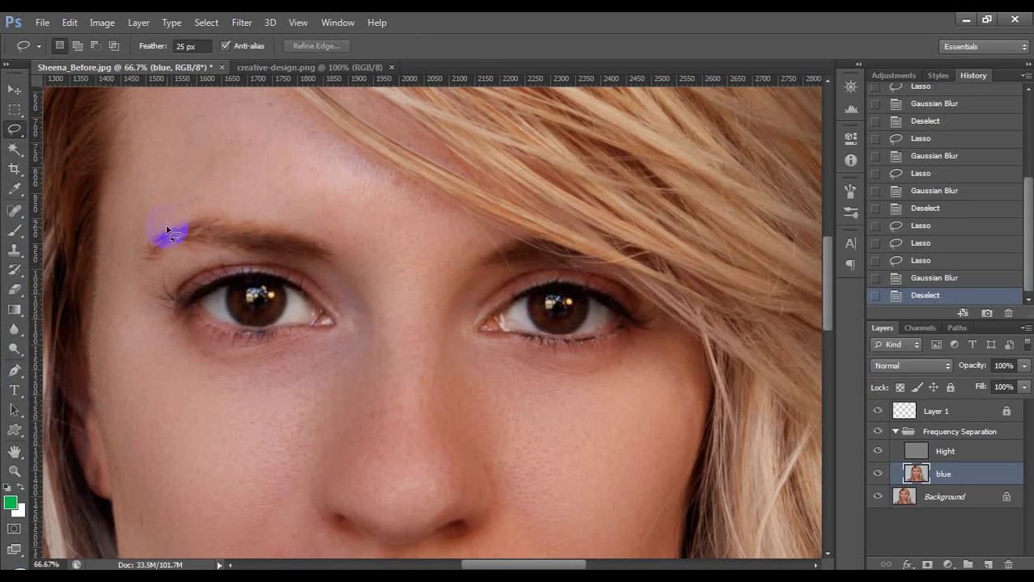
# Lasso the lower forehead just above the fully visible eyebrow, apply a 30-pixel Gaussian Blur, and clear the selection.
pyautogui.scroll(3, 167, 230)
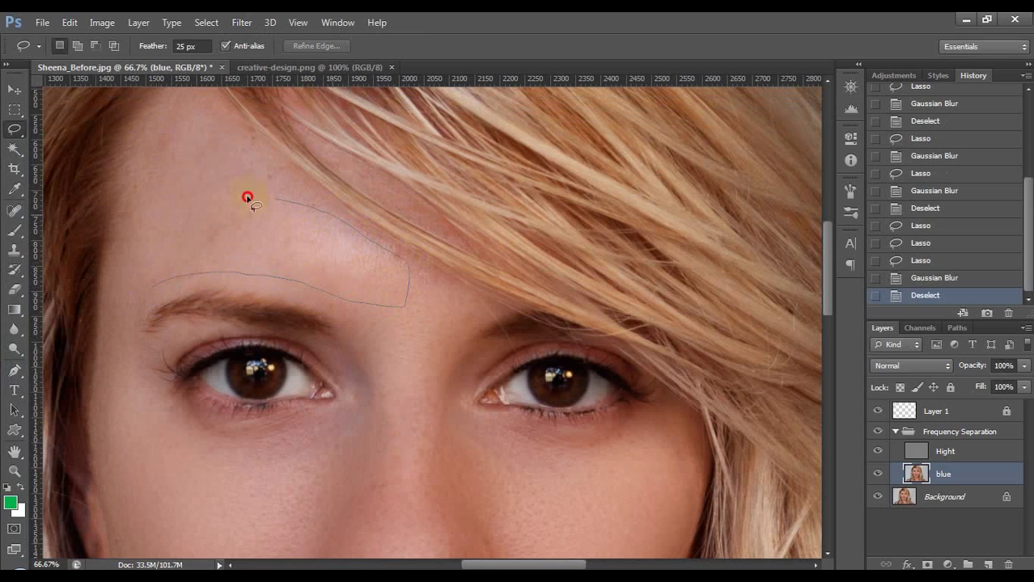
pyautogui.moveTo(158, 239); pyautogui.dragTo(140, 273)
pyautogui.click(242, 22)
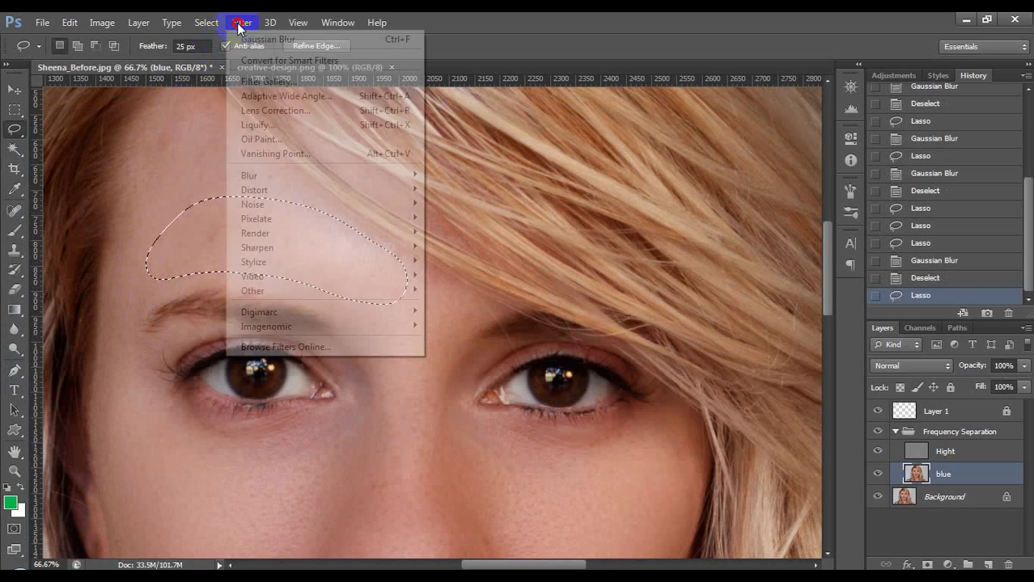
pyautogui.moveTo(315, 172)
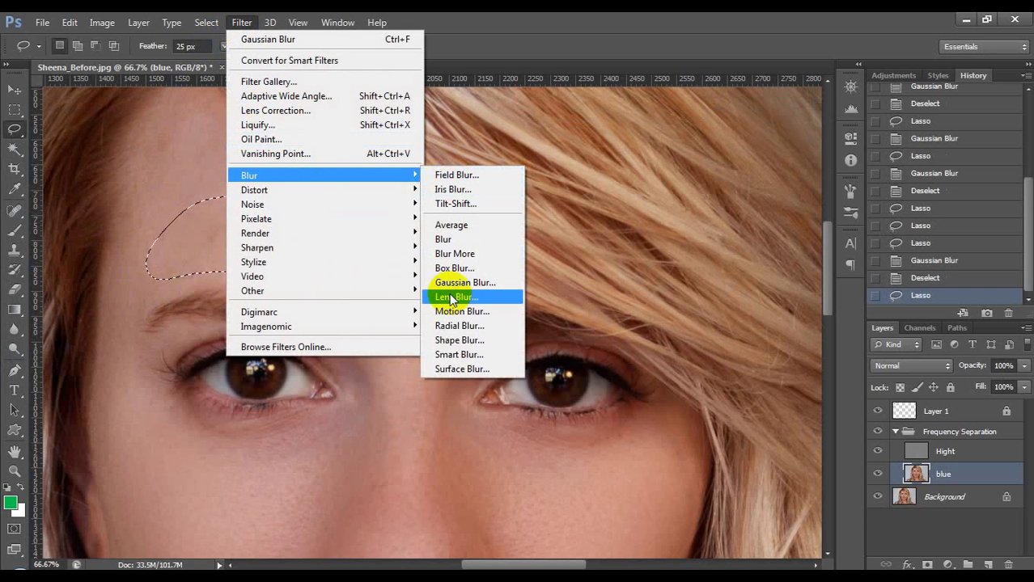
pyautogui.click(457, 282)
pyautogui.click(199, 179)
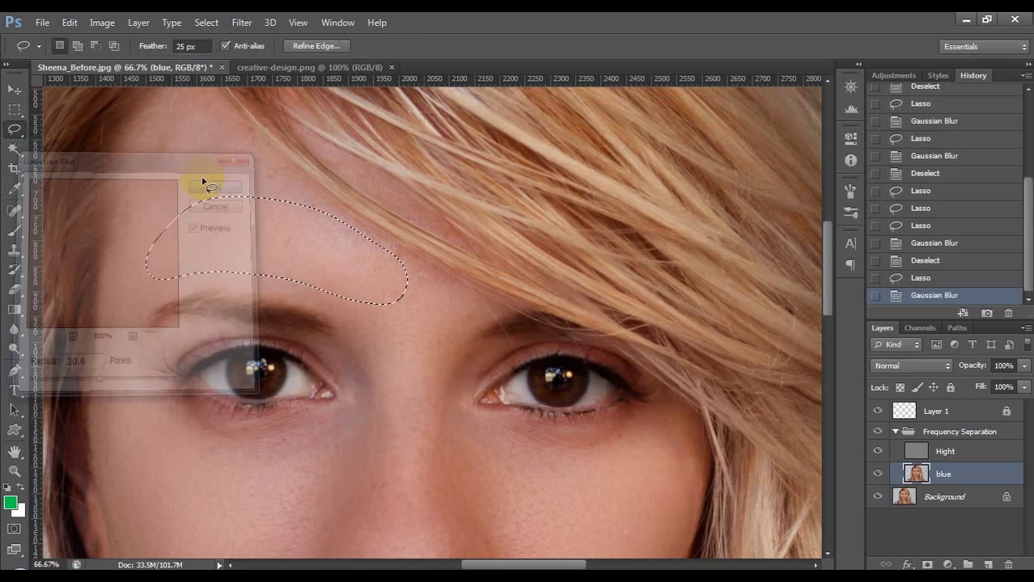
pyautogui.scroll(1, 143, 257)
pyautogui.hotkey('ctrl', 'd')
# Lasso the upper forehead between the hairline and the swept hair, apply a 30-pixel Gaussian Blur, and deselect it.
pyautogui.moveTo(110, 259)
pyautogui.mouseDown()
pyautogui.moveTo(158, 122)
pyautogui.moveTo(187, 113)
pyautogui.moveTo(229, 158)
pyautogui.mouseUp()
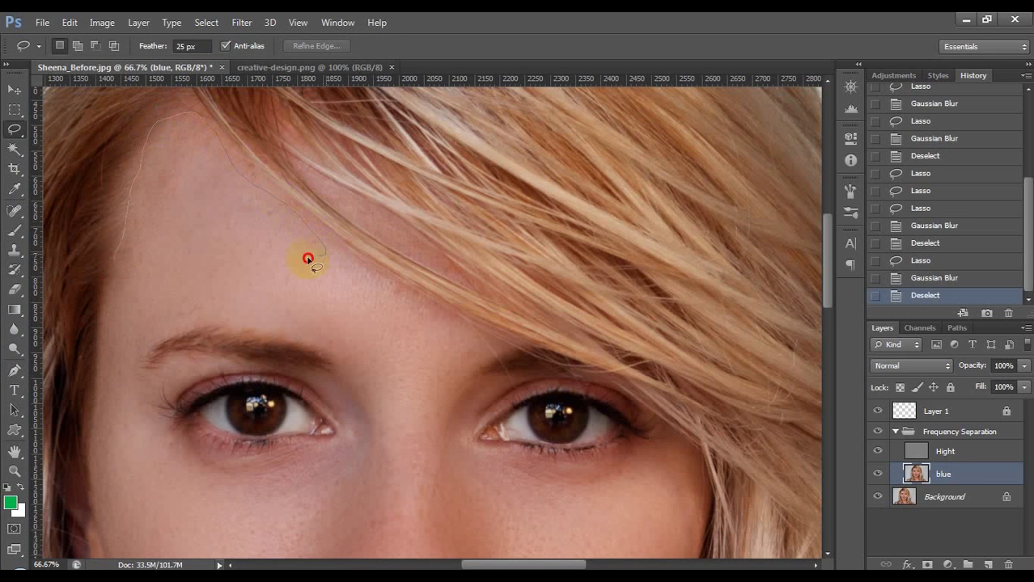
pyautogui.moveTo(152, 254); pyautogui.dragTo(143, 261)
pyautogui.scroll(1, 143, 261)
pyautogui.click(241, 23)
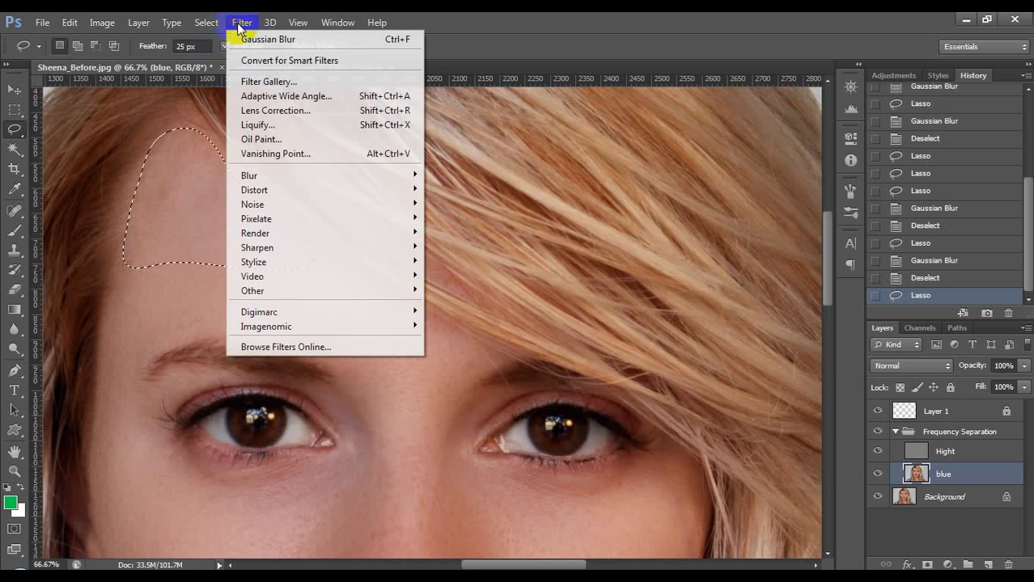
pyautogui.moveTo(369, 174)
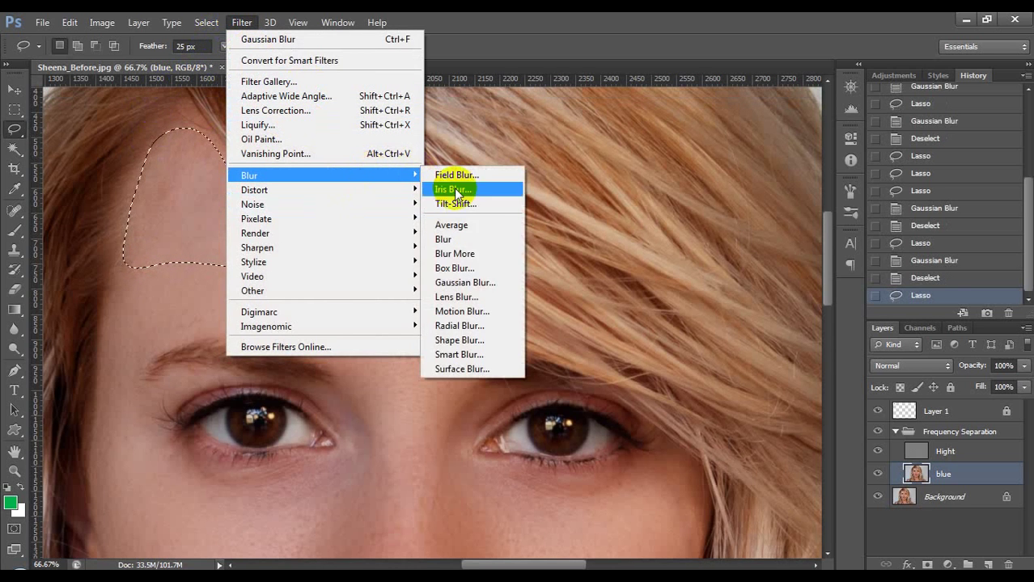
pyautogui.click(465, 282)
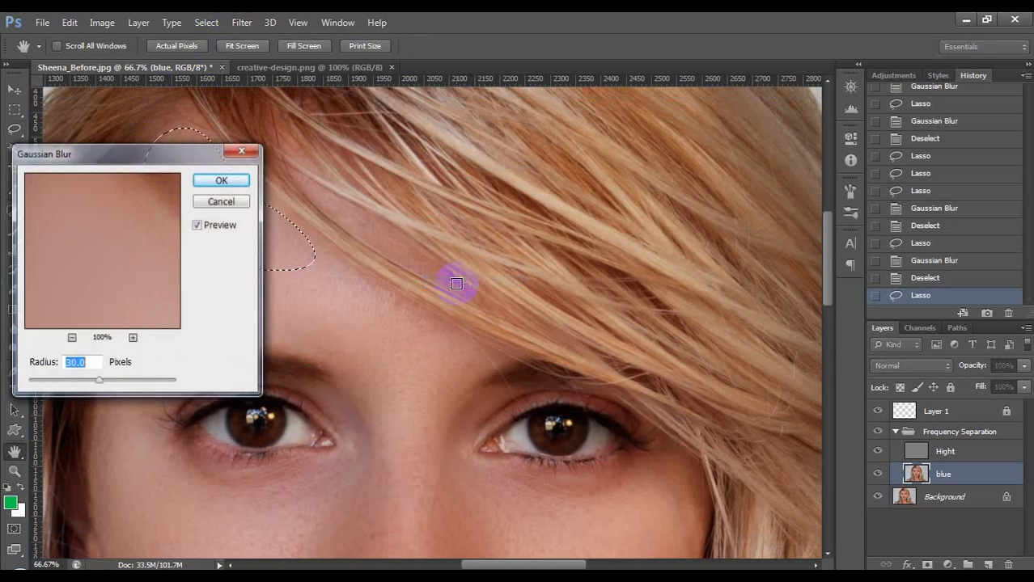
pyautogui.click(220, 181)
pyautogui.hotkey('ctrl', 'd')
# Lasso the small area between the nose bridge and the hair-side eyebrow, apply a 30-pixel Gaussian Blur, and deselect it.
pyautogui.scroll(-5, 381, 301)
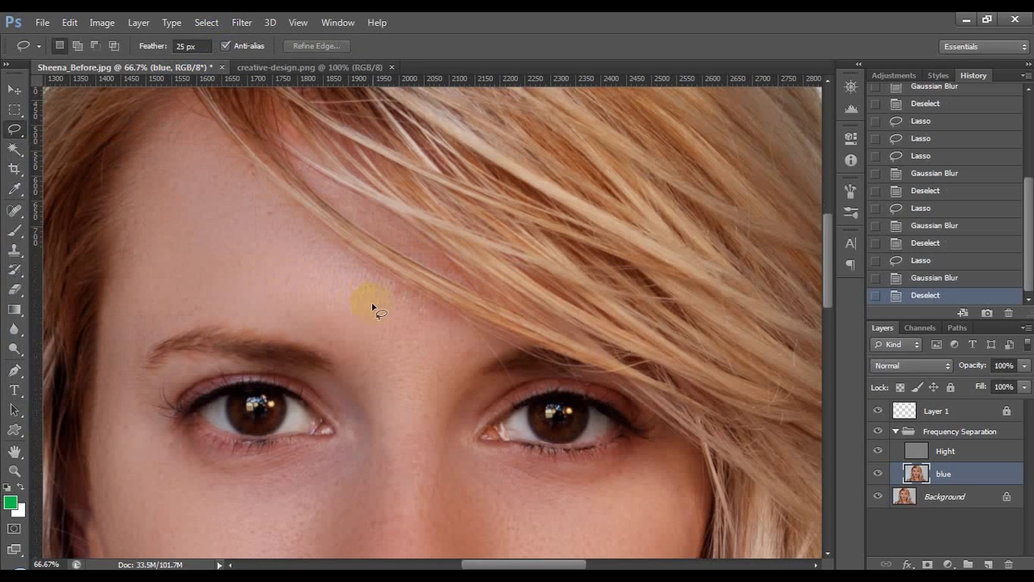
pyautogui.scroll(-2, 415, 240)
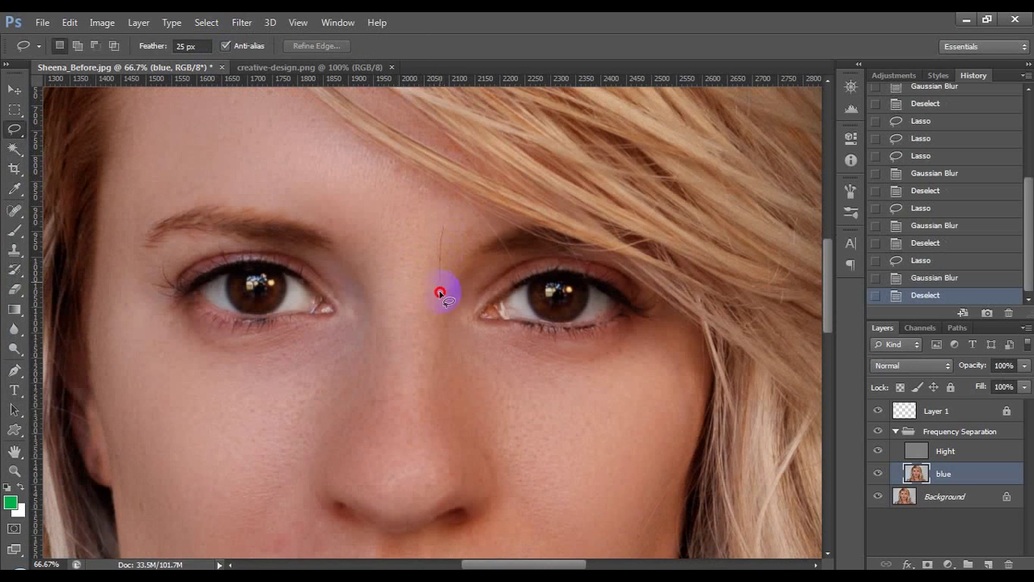
pyautogui.moveTo(483, 273)
pyautogui.mouseDown()
pyautogui.moveTo(469, 225)
pyautogui.moveTo(461, 232)
pyautogui.mouseUp()
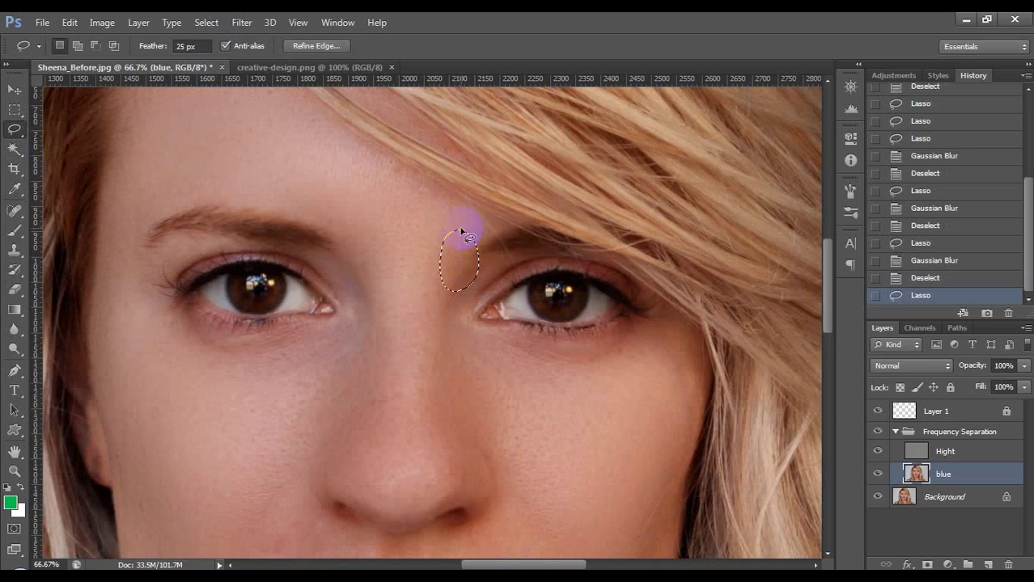
pyautogui.click(239, 24)
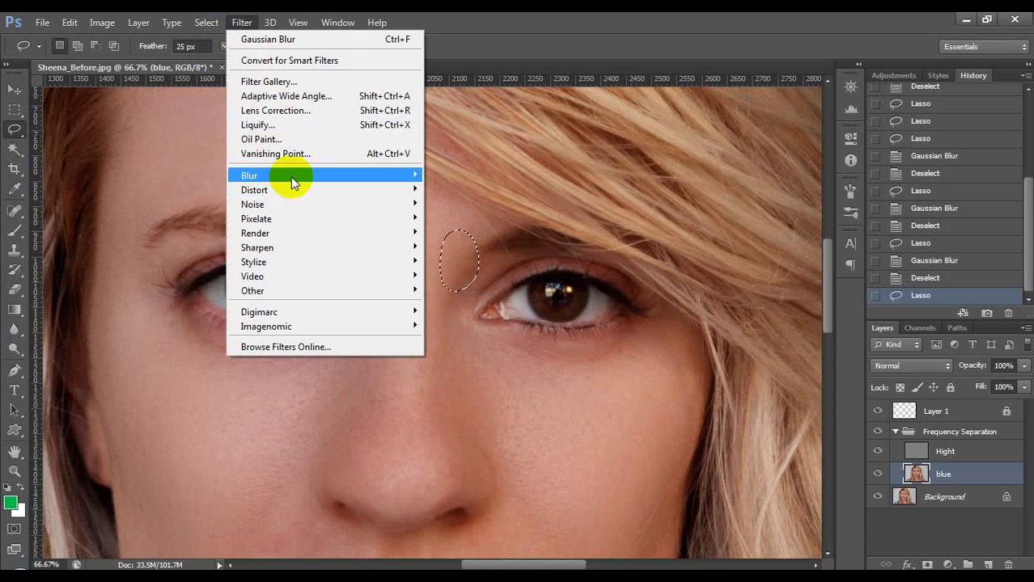
pyautogui.moveTo(300, 178)
pyautogui.click(465, 282)
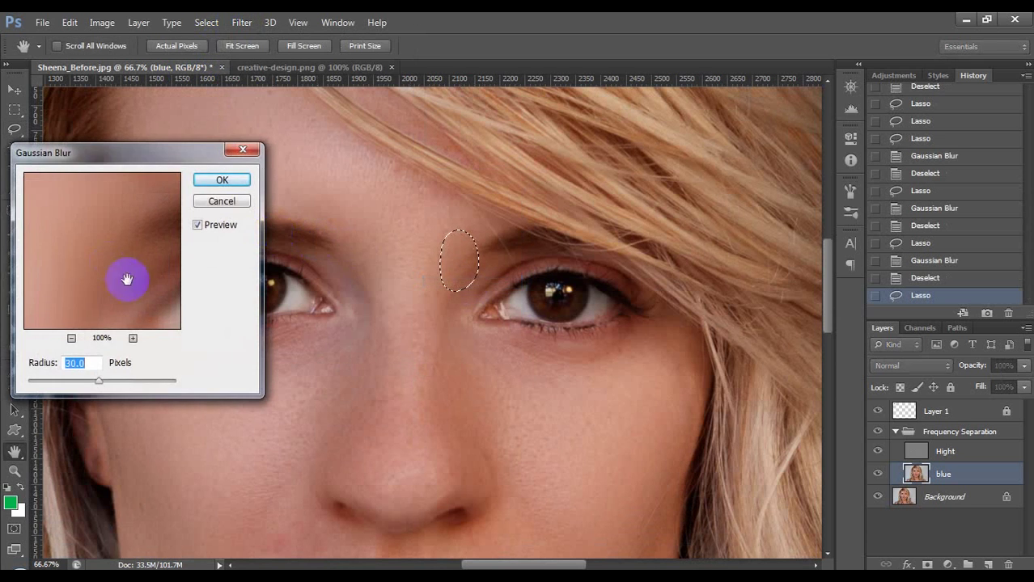
pyautogui.click(220, 178)
pyautogui.hotkey('ctrl', 'd')
# Lasso the narrow oval between the ear-side eye's inner corner and the nose bridge, blur it with a 30-pixel Gaussian Blur, and deselect.
pyautogui.scroll(-3, 405, 319)
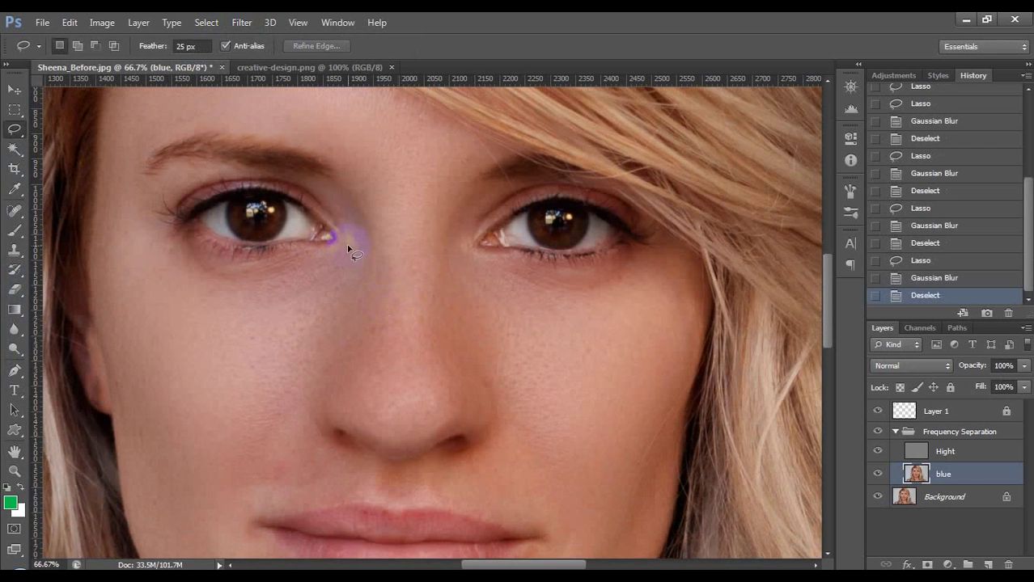
pyautogui.moveTo(325, 200); pyautogui.dragTo(356, 232)
pyautogui.moveTo(346, 184); pyautogui.dragTo(340, 230)
pyautogui.moveTo(363, 263); pyautogui.dragTo(363, 254)
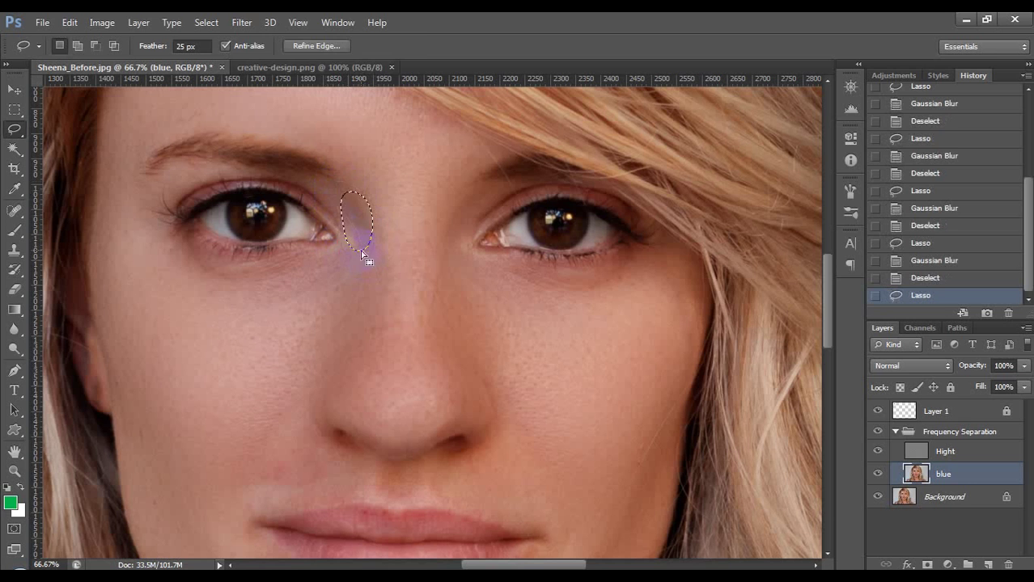
pyautogui.click(240, 23)
pyautogui.moveTo(330, 177)
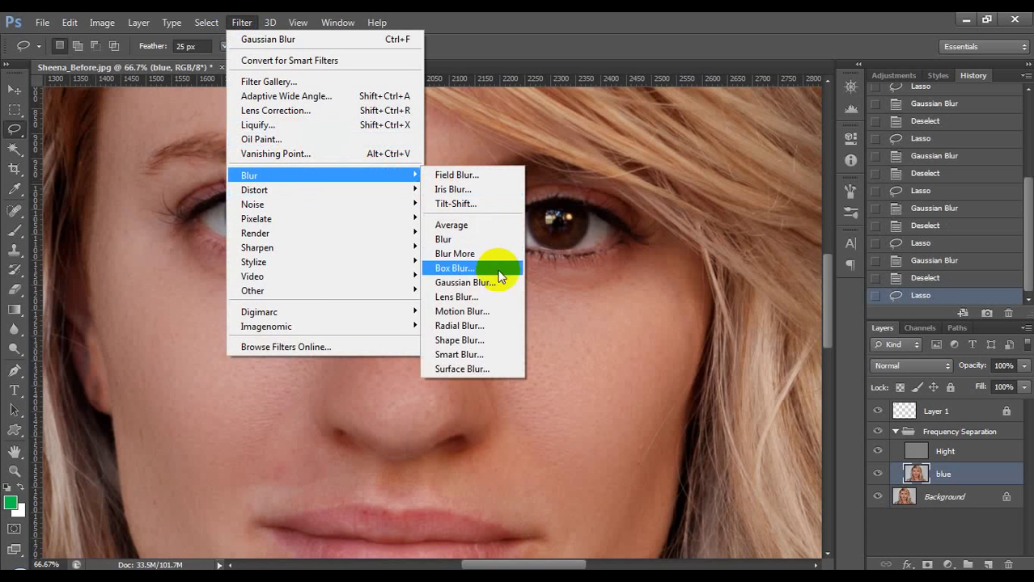
pyautogui.click(477, 282)
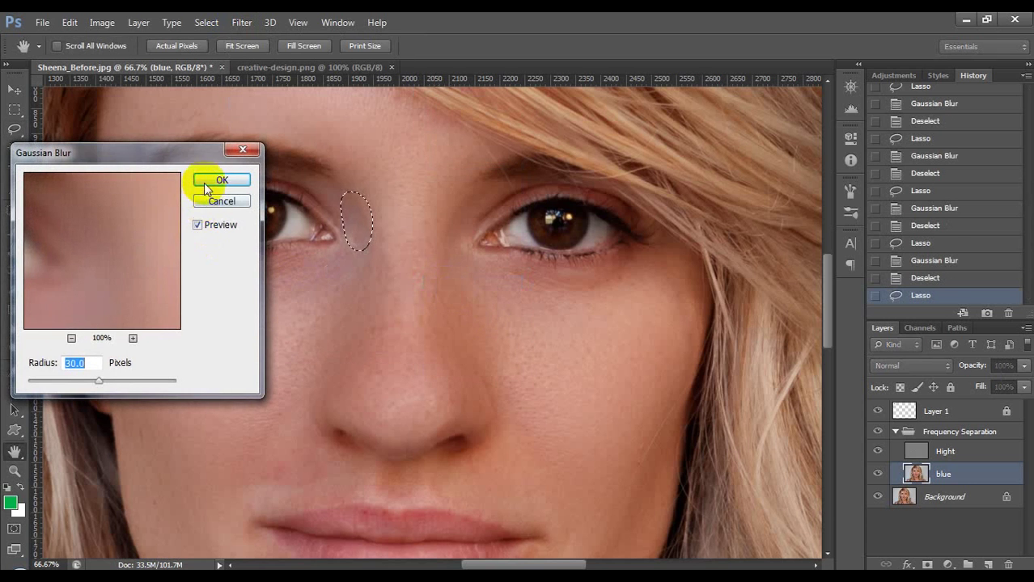
pyautogui.click(209, 183)
pyautogui.hotkey('ctrl', 'd')
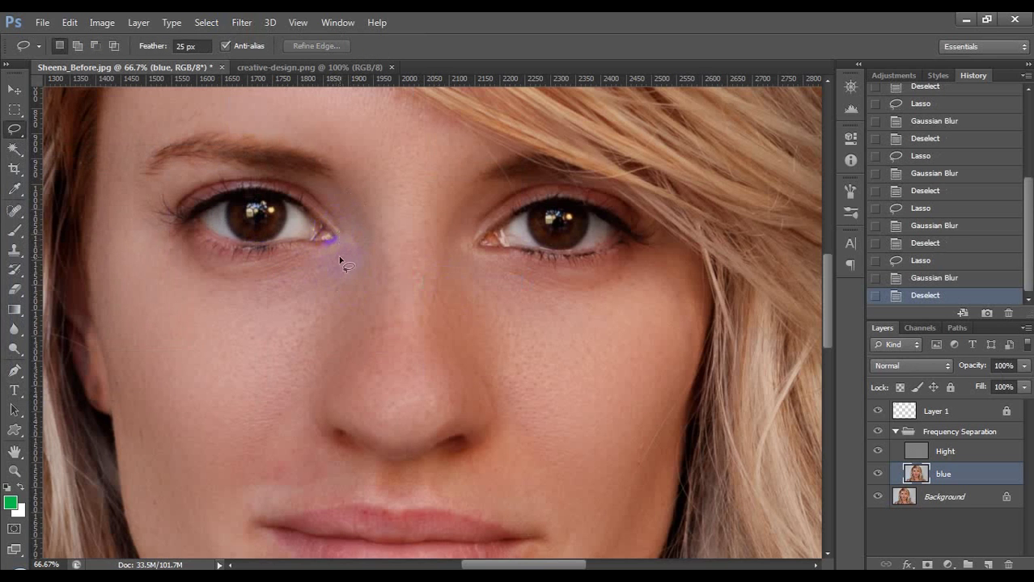
# Lasso a tiny spot right beside the ear-side eye's inner corner, apply a 30-pixel Gaussian Blur, and clear the selection.
pyautogui.scroll(-2, 340, 262)
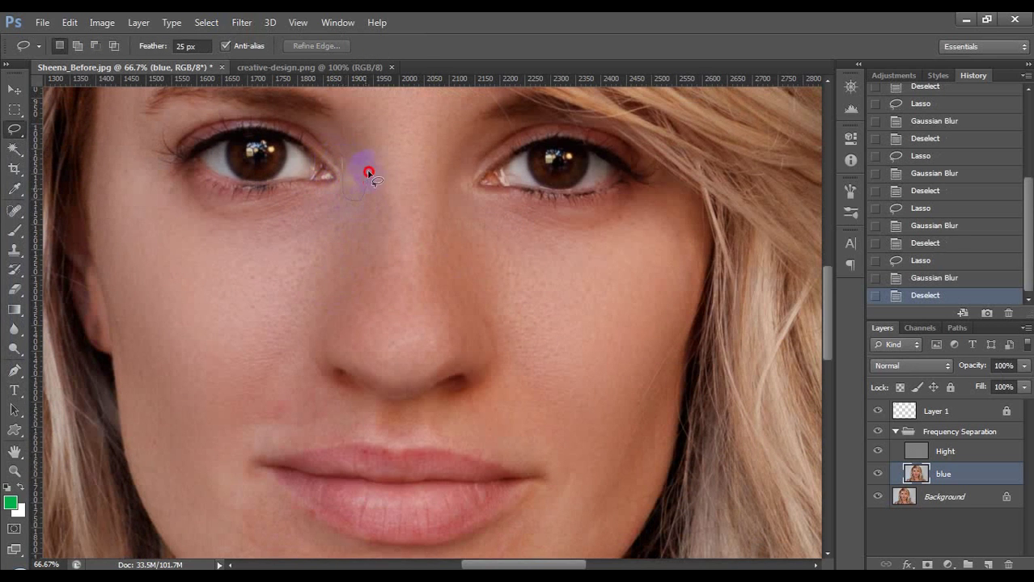
pyautogui.moveTo(368, 173); pyautogui.dragTo(363, 167)
pyautogui.click(232, 29)
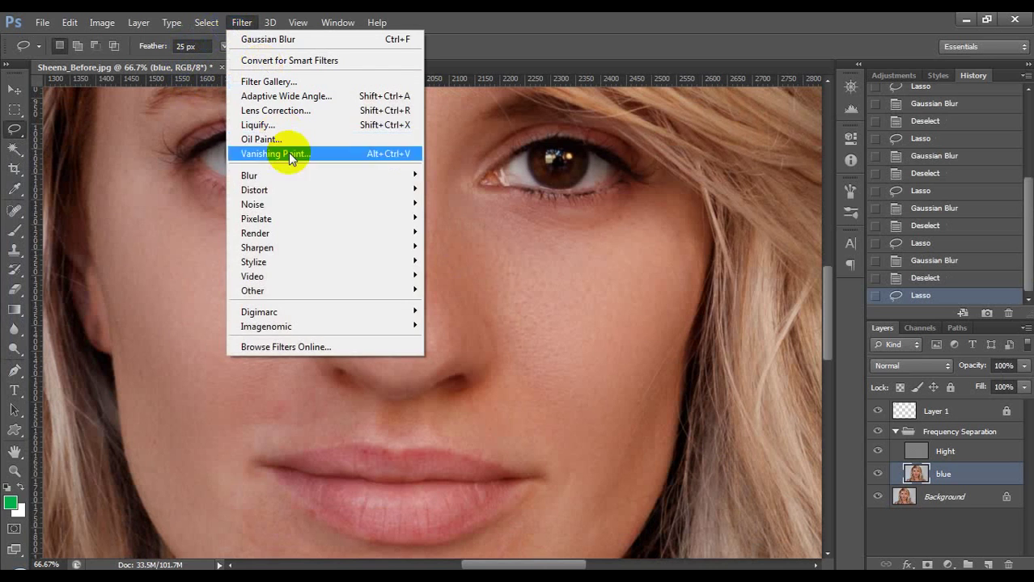
pyautogui.moveTo(352, 176)
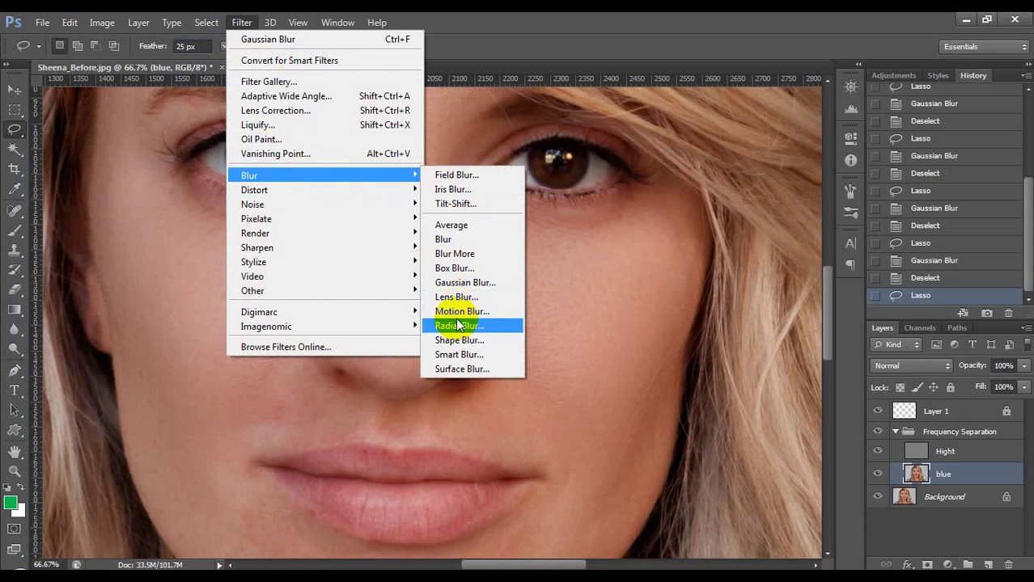
pyautogui.click(461, 283)
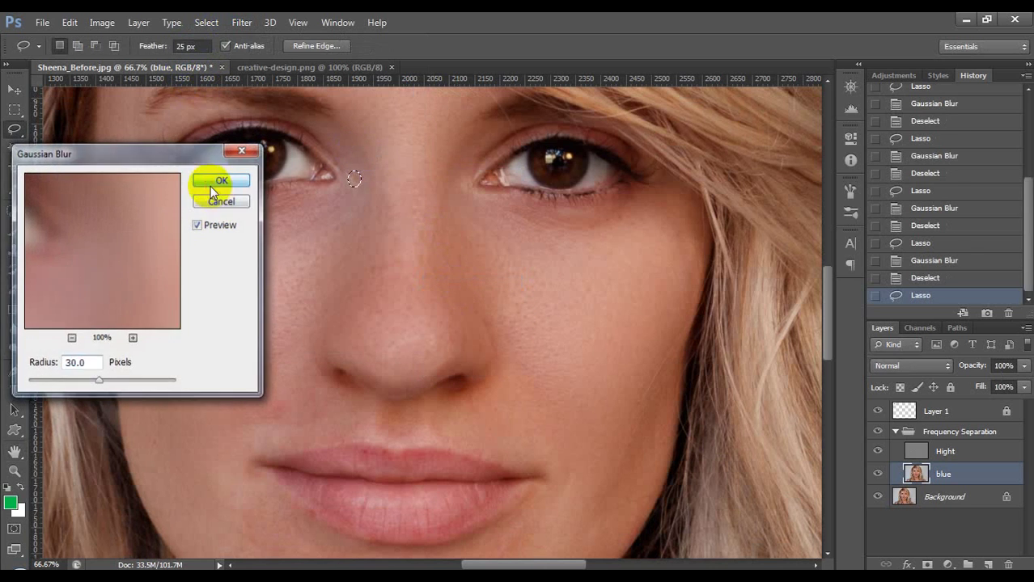
pyautogui.click(221, 181)
pyautogui.hotkey('ctrl', 'd')
# Lasso the skin between the nostril and mouth corner on the ear side, apply a Gaussian Blur, and deselect it.
pyautogui.scroll(-5, 282, 290)
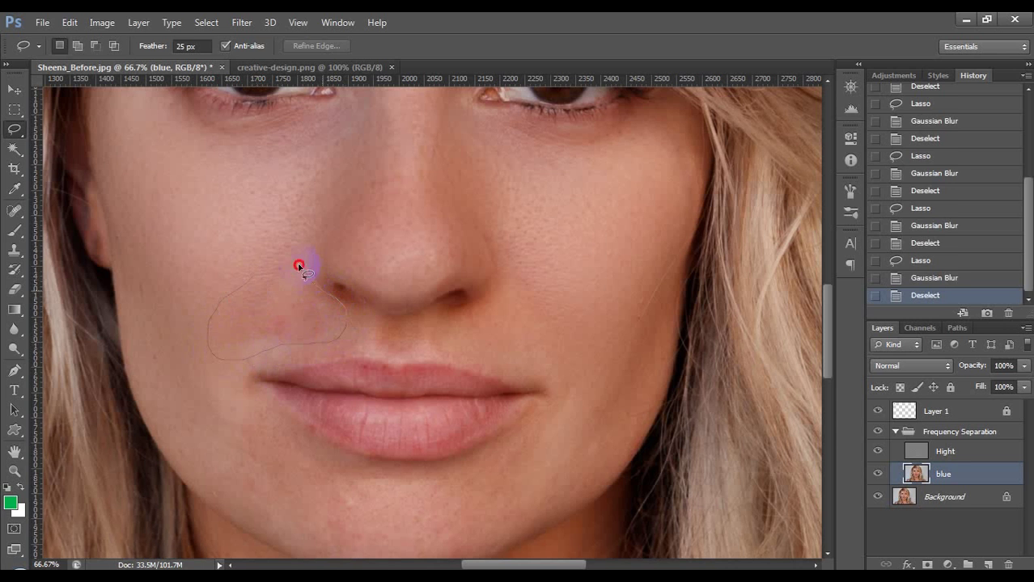
pyautogui.moveTo(261, 262); pyautogui.dragTo(264, 259)
pyautogui.click(206, 45)
pyautogui.click(242, 23)
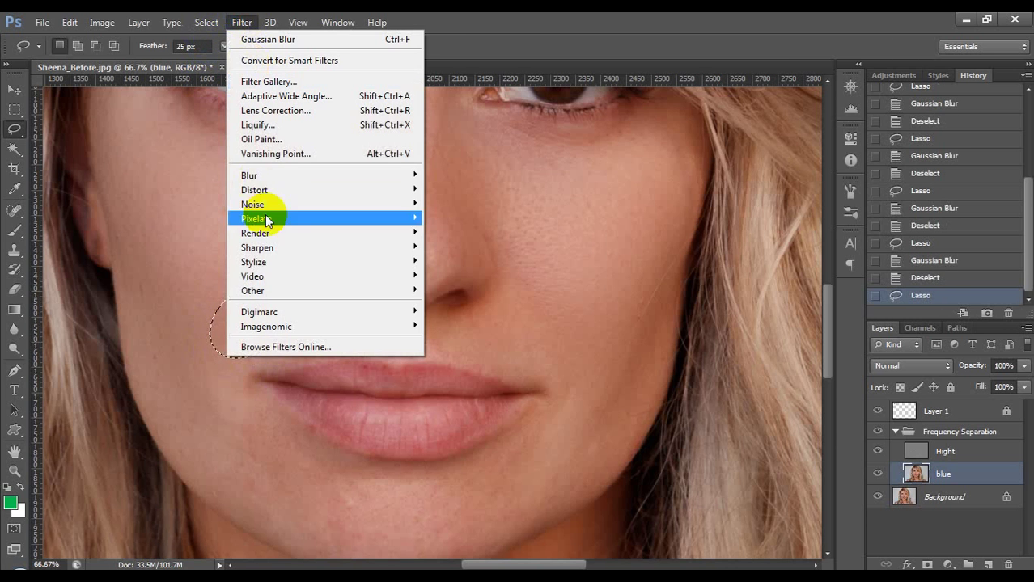
pyautogui.moveTo(310, 175)
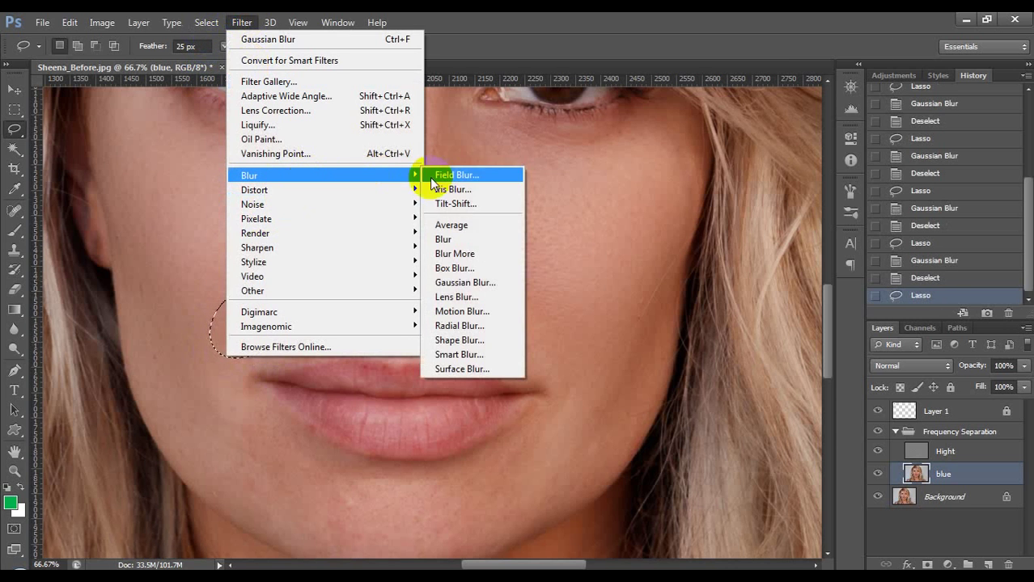
pyautogui.click(451, 283)
pyautogui.click(218, 176)
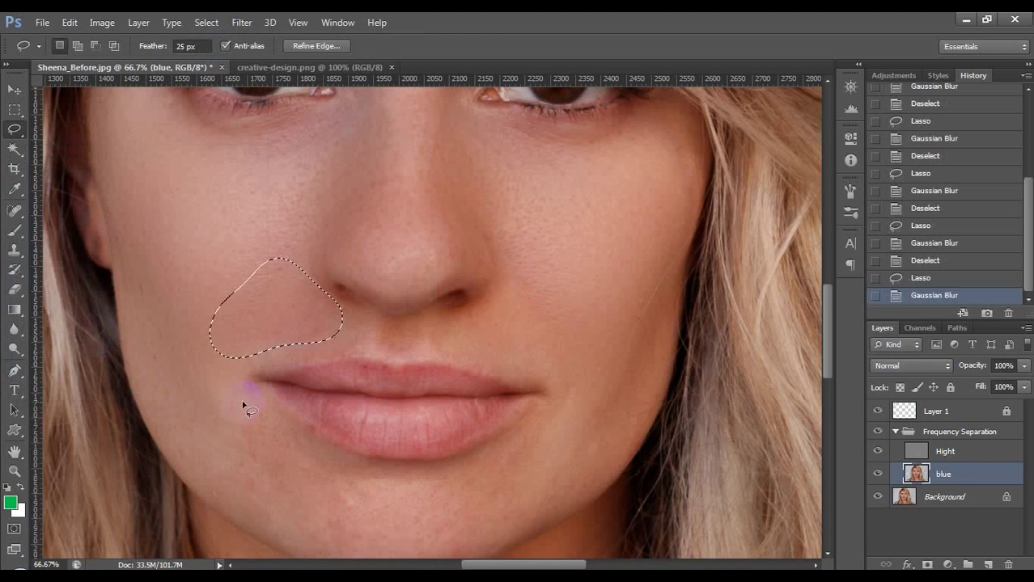
pyautogui.click(441, 322)
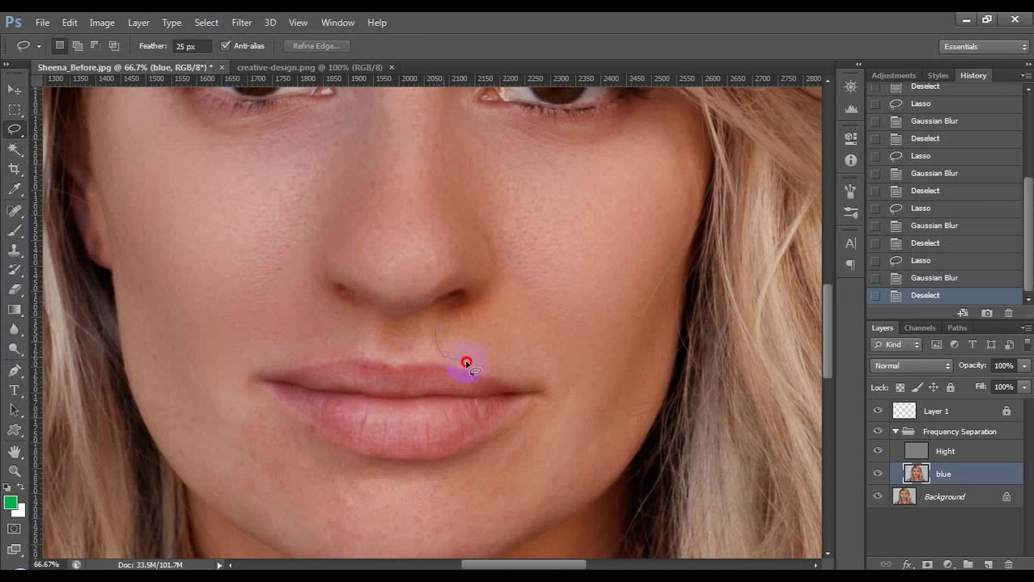
# Lasso the skin between the nostril and mouth corner on the hair side, apply a 30-pixel Gaussian Blur, and deselect it.
pyautogui.moveTo(489, 290); pyautogui.dragTo(437, 325)
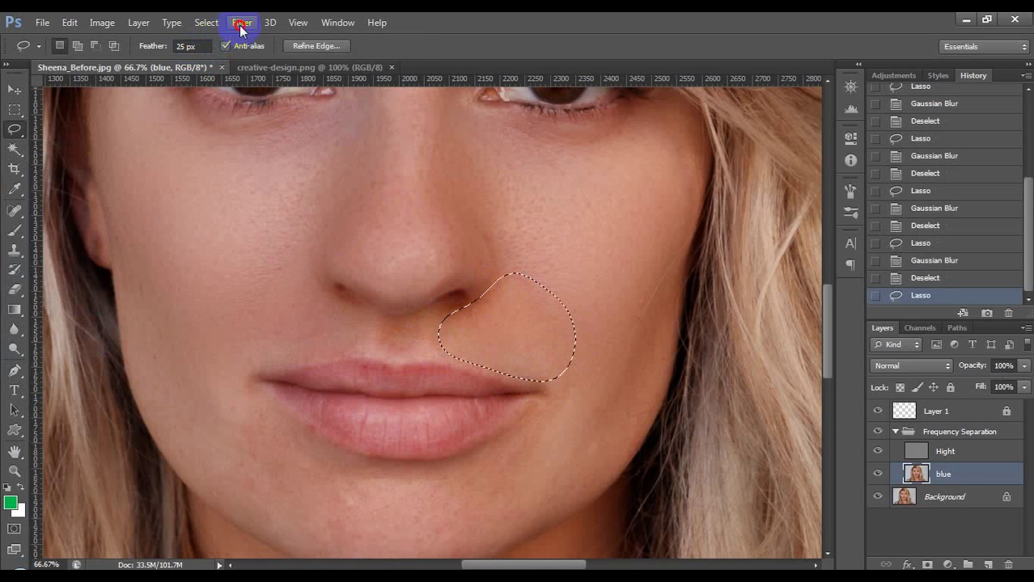
pyautogui.click(240, 24)
pyautogui.moveTo(291, 179)
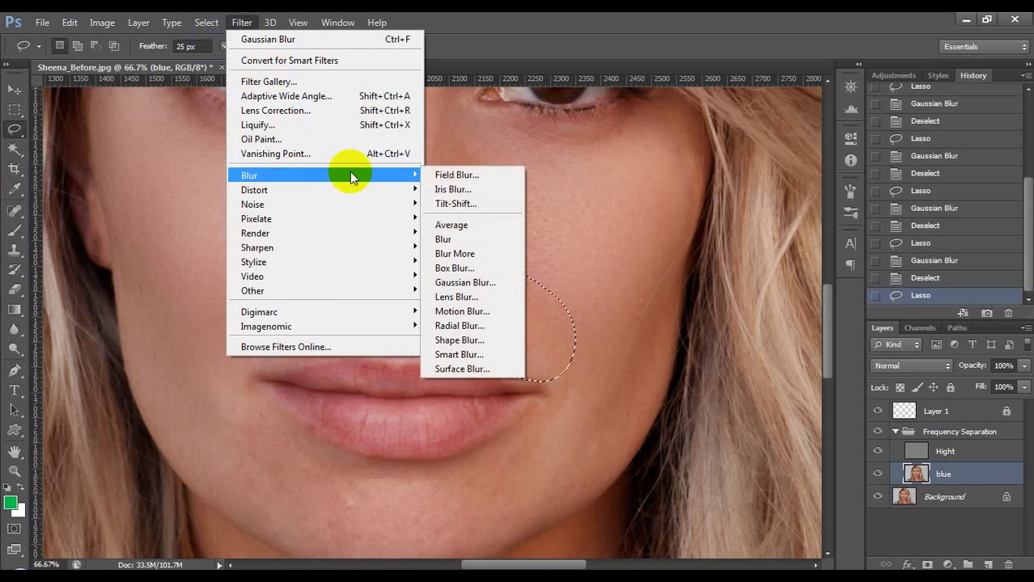
pyautogui.click(465, 282)
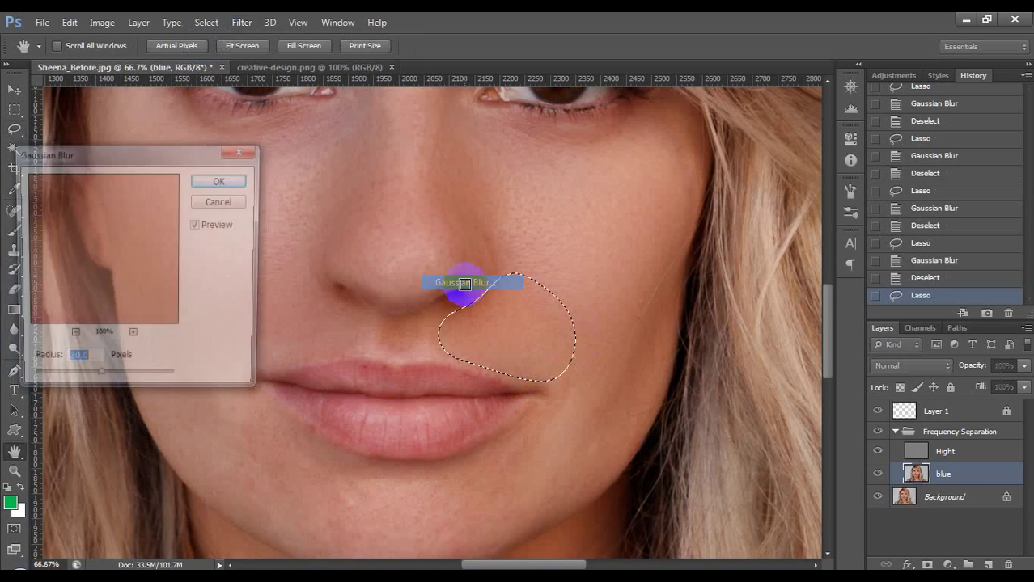
pyautogui.click(209, 179)
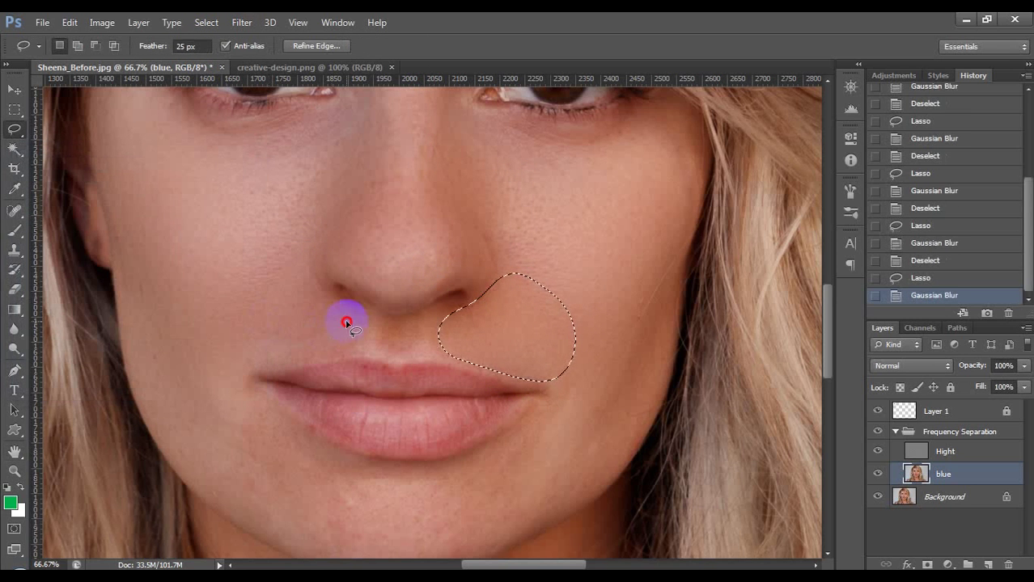
pyautogui.hotkey('ctrl', 'd')
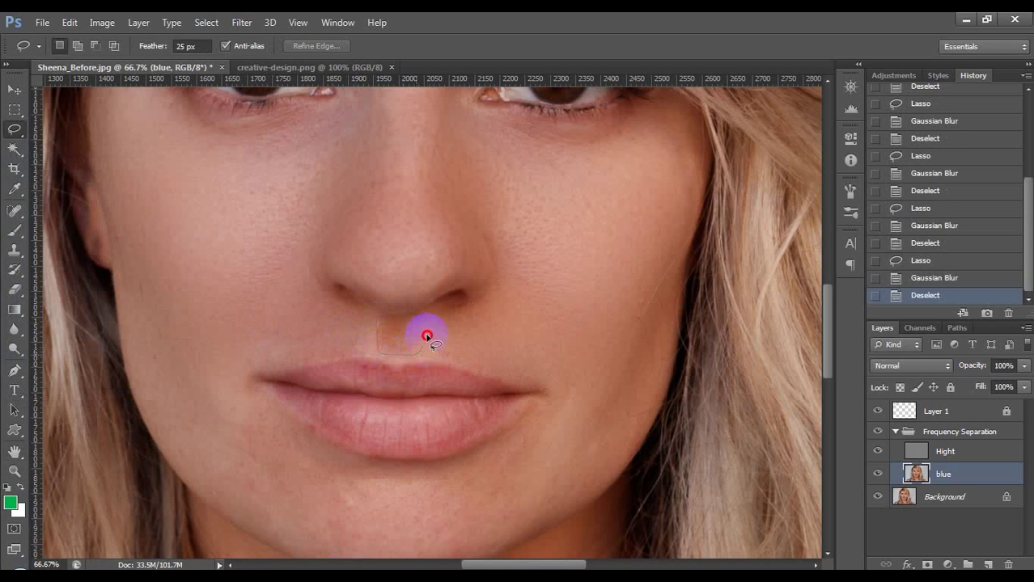
# Lasso the small round area of the philtrum between the nose and upper lip.
pyautogui.moveTo(410, 320); pyautogui.dragTo(390, 322)
pyautogui.click(241, 22)
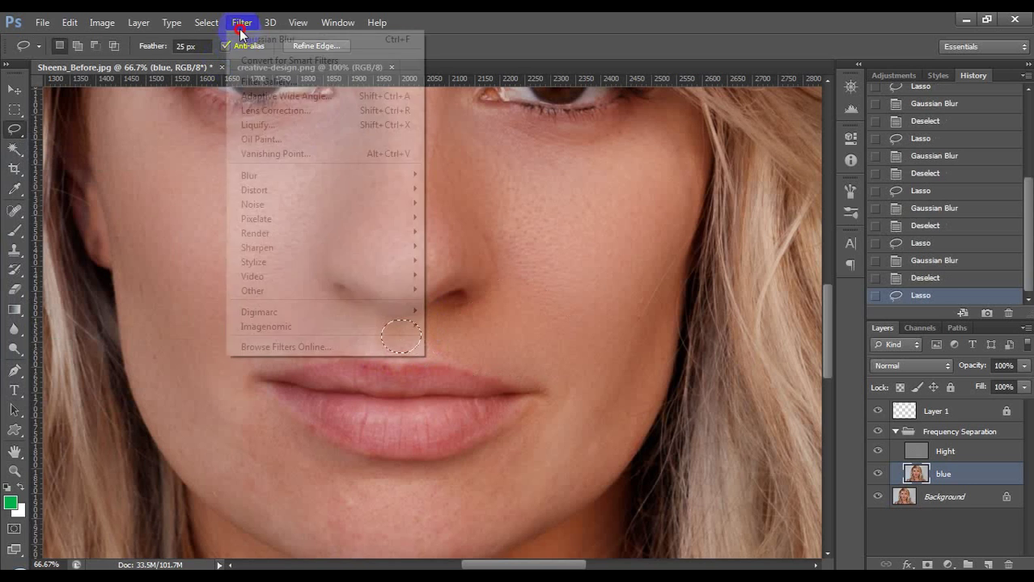
pyautogui.moveTo(297, 177)
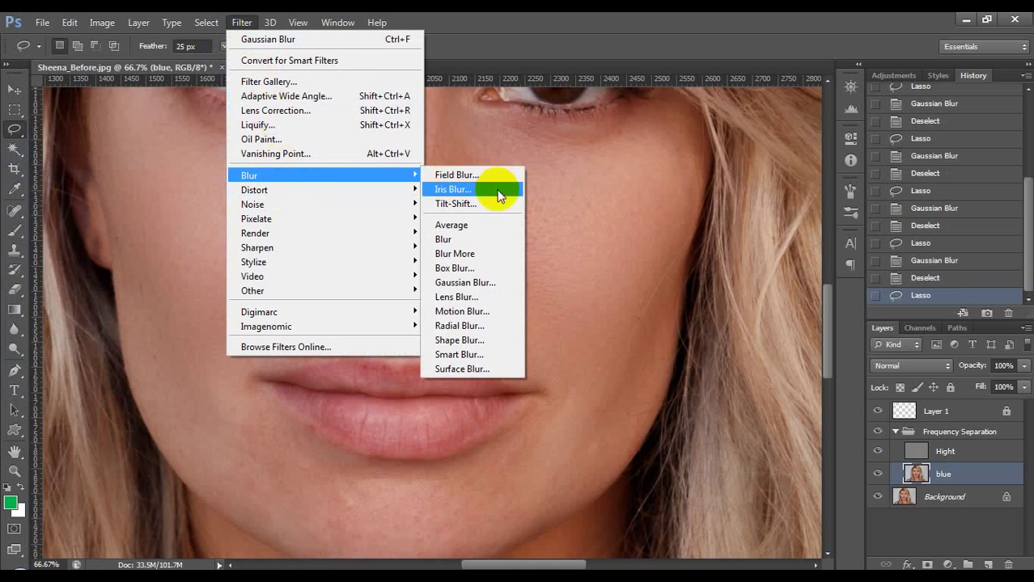
pyautogui.click(454, 317)
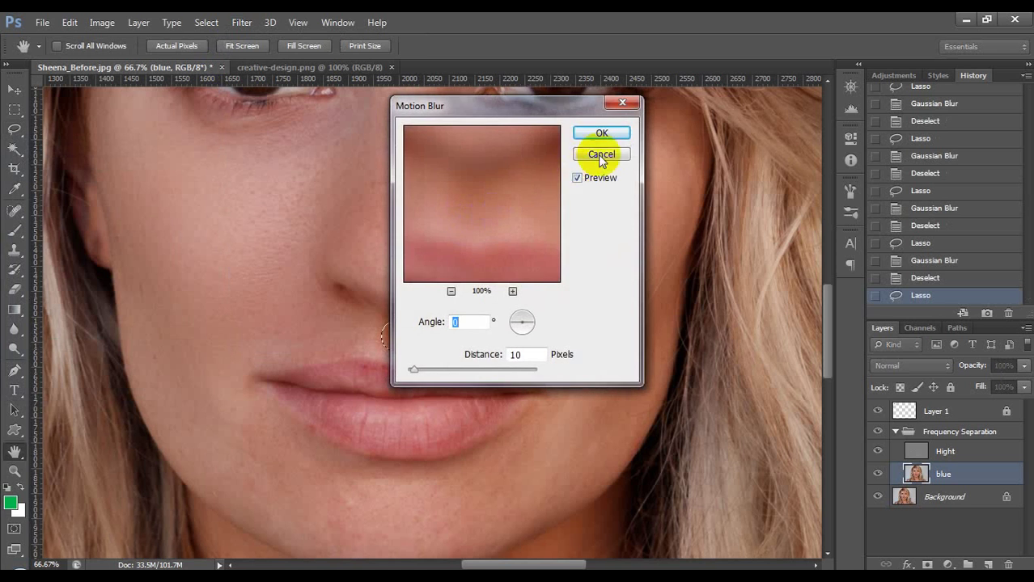
pyautogui.press('Escape')
# Apply a 30-pixel Gaussian Blur twice to the selected philtrum area.
pyautogui.click(241, 22)
pyautogui.click(268, 39)
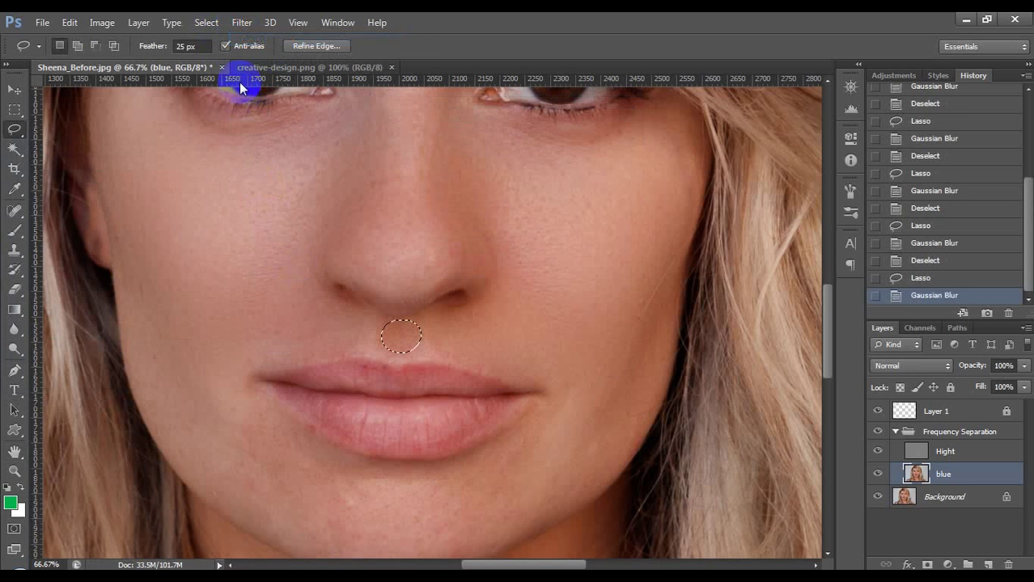
pyautogui.click(241, 22)
pyautogui.moveTo(283, 177)
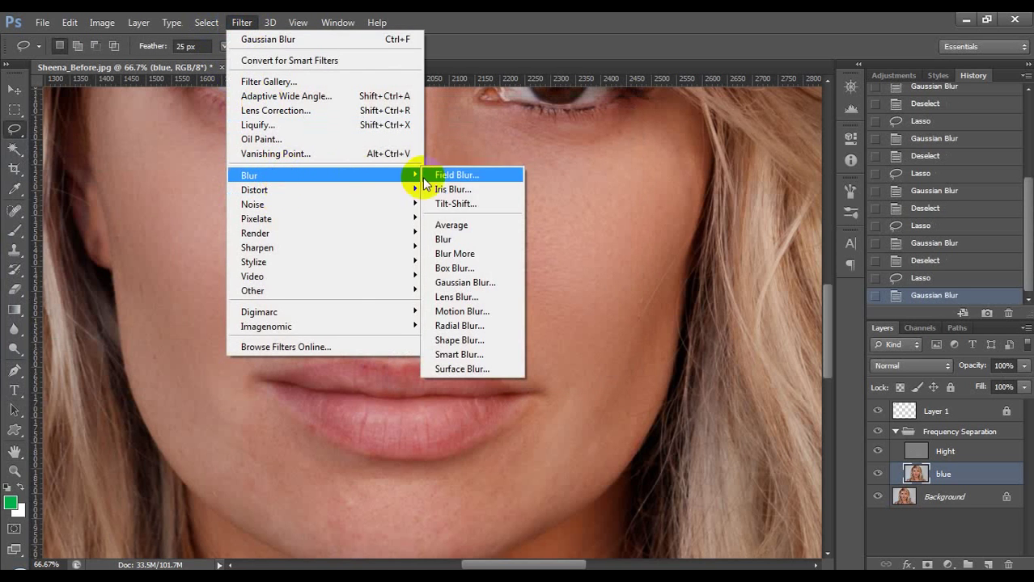
pyautogui.click(483, 277)
pyautogui.click(220, 181)
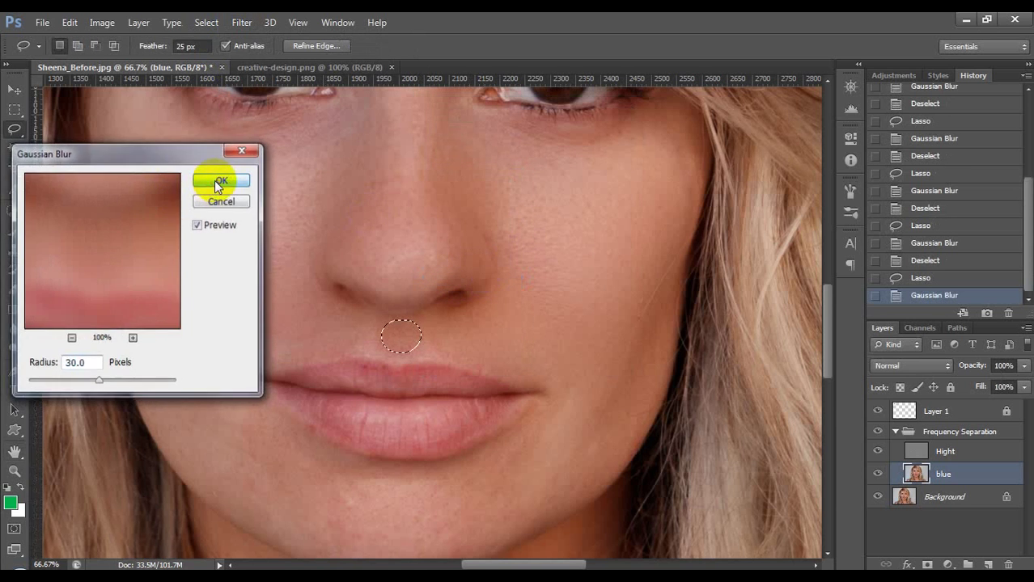
# Lasso the ear-side lower cheek from below the ear along the jaw to the mouth corner, apply a Gaussian Blur, and deselect.
pyautogui.scroll(-3, 194, 370)
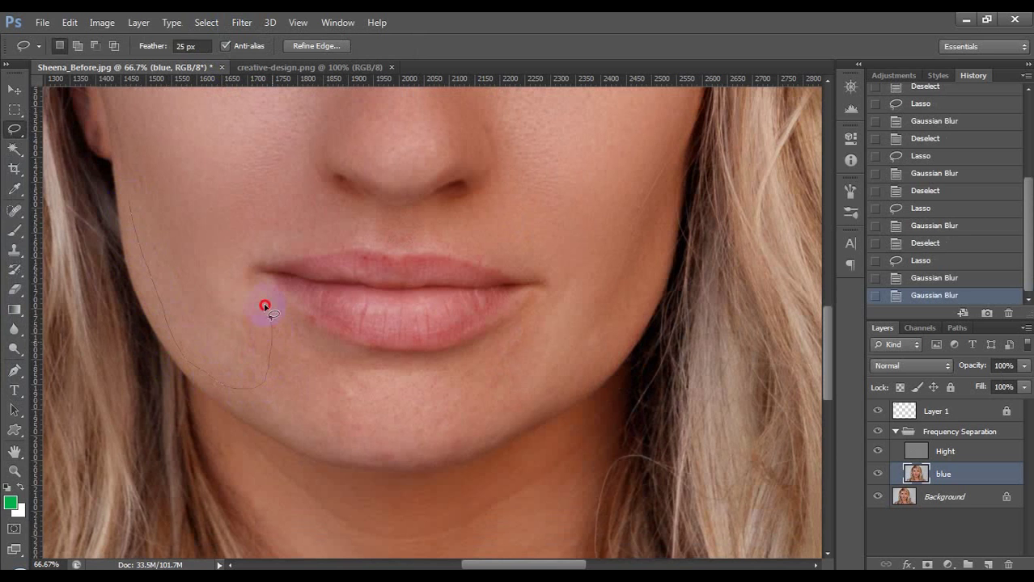
pyautogui.moveTo(134, 164)
pyautogui.mouseDown()
pyautogui.moveTo(119, 206)
pyautogui.moveTo(137, 240)
pyautogui.mouseUp()
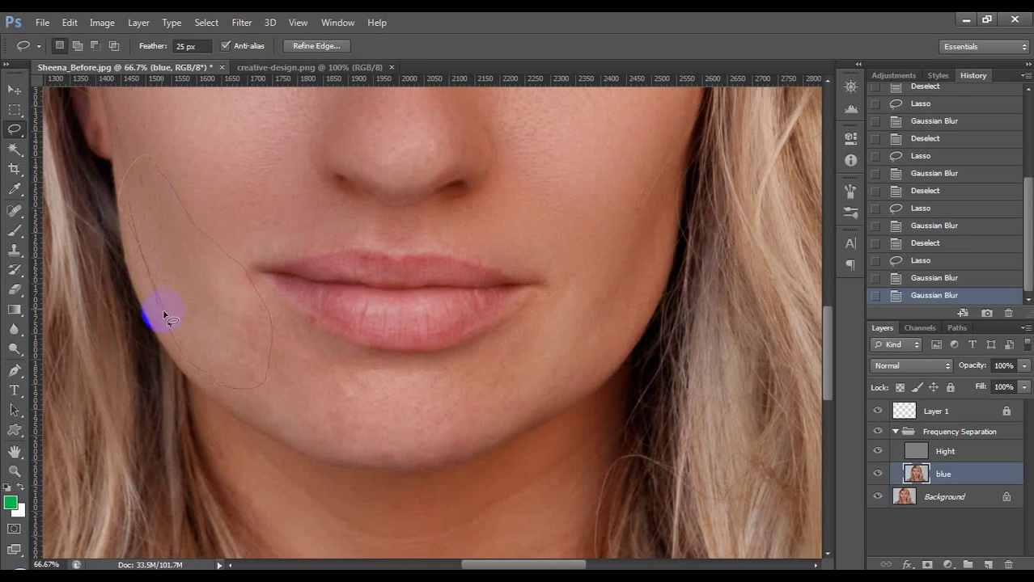
pyautogui.moveTo(165, 317); pyautogui.dragTo(165, 321)
pyautogui.click(240, 22)
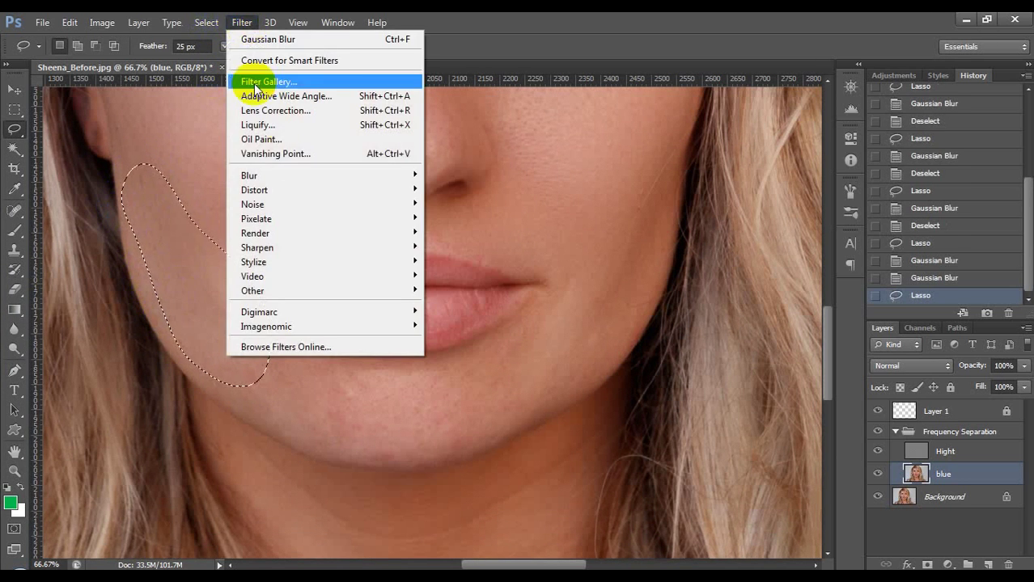
pyautogui.moveTo(412, 175)
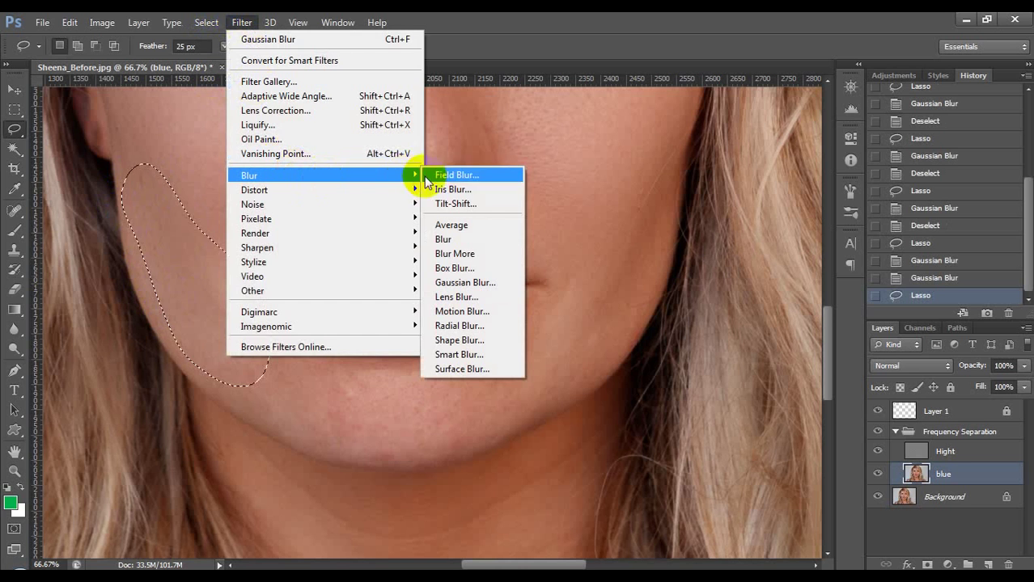
pyautogui.click(467, 282)
pyautogui.press('Return')
pyautogui.click(221, 380)
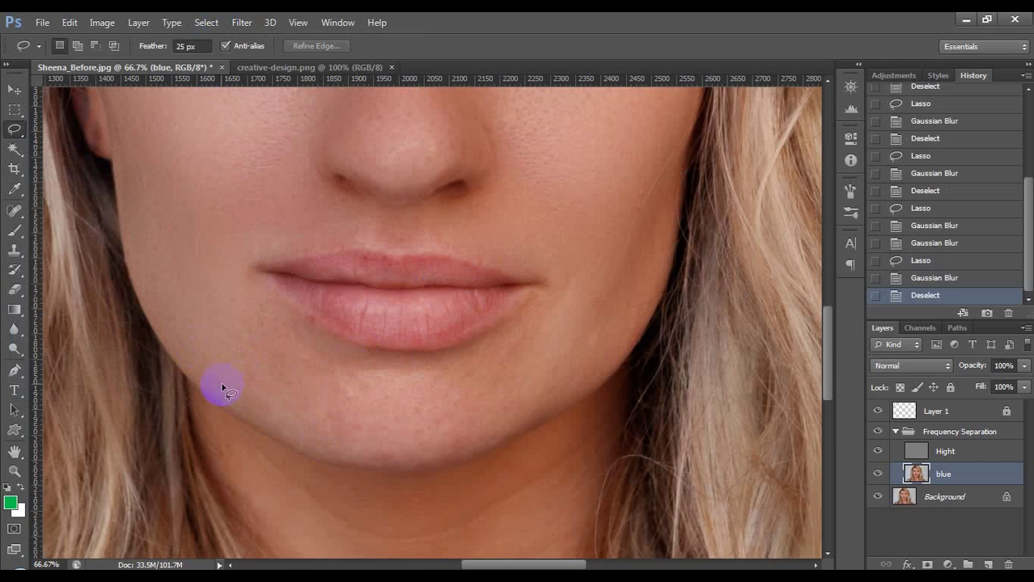
# Lasso the chin in a wide crescent beneath the lower lip, apply a Gaussian Blur, and clear the selection.
pyautogui.moveTo(576, 348)
pyautogui.mouseDown()
pyautogui.moveTo(571, 292)
pyautogui.moveTo(426, 356)
pyautogui.mouseUp()
pyautogui.moveTo(322, 442); pyautogui.dragTo(323, 445)
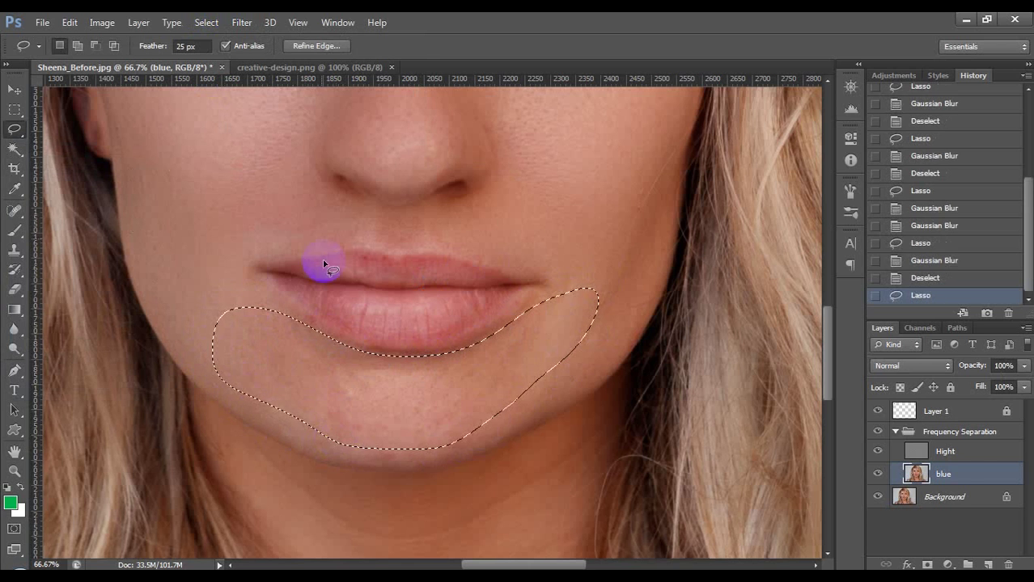
pyautogui.click(242, 22)
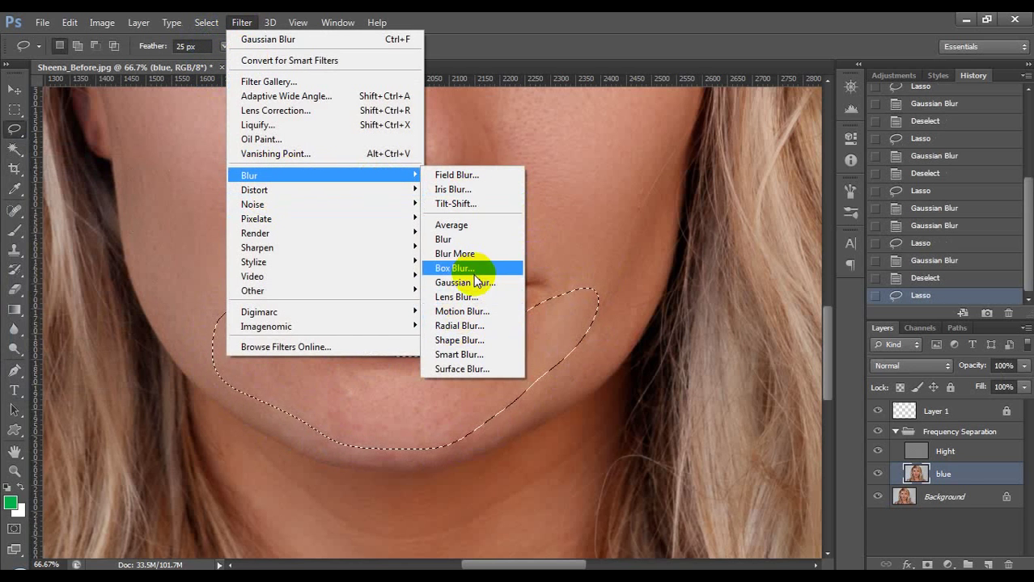
pyautogui.click(505, 282)
pyautogui.click(221, 181)
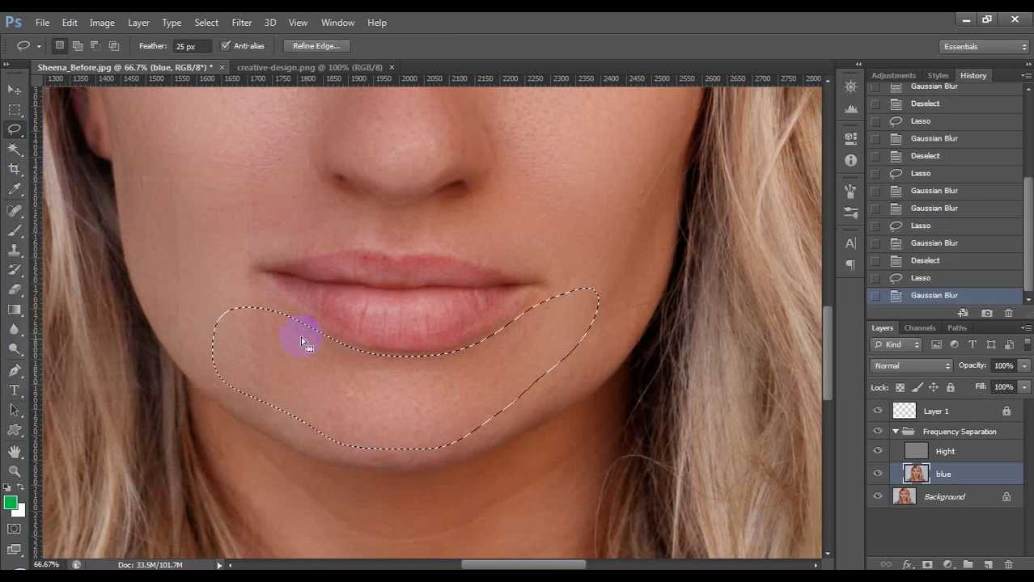
pyautogui.click(310, 356)
pyautogui.click(579, 294)
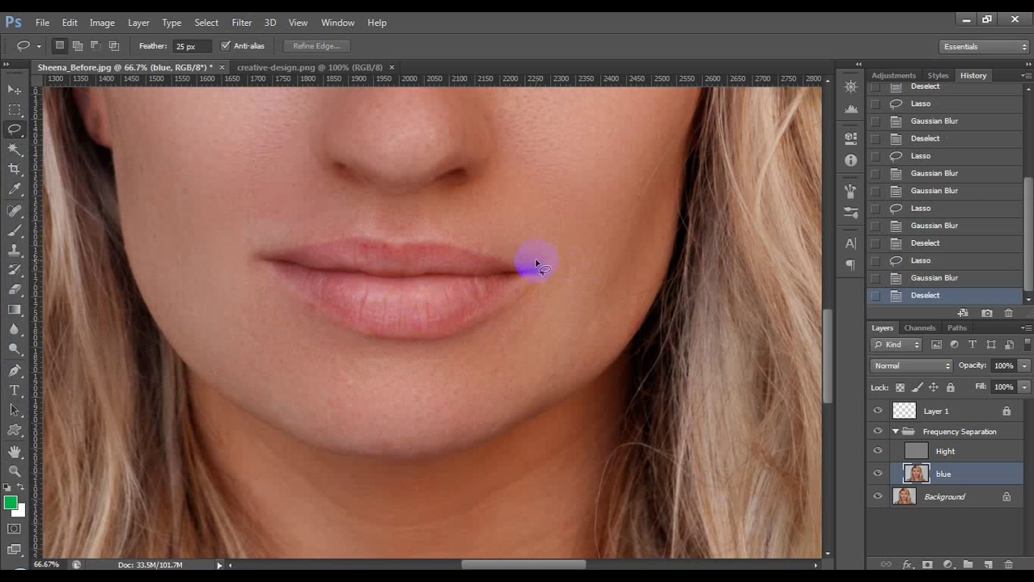
# Lasso the upper neck directly under the jawline, blur it with a 30-pixel Gaussian Blur, and deselect.
pyautogui.scroll(-5, 446, 381)
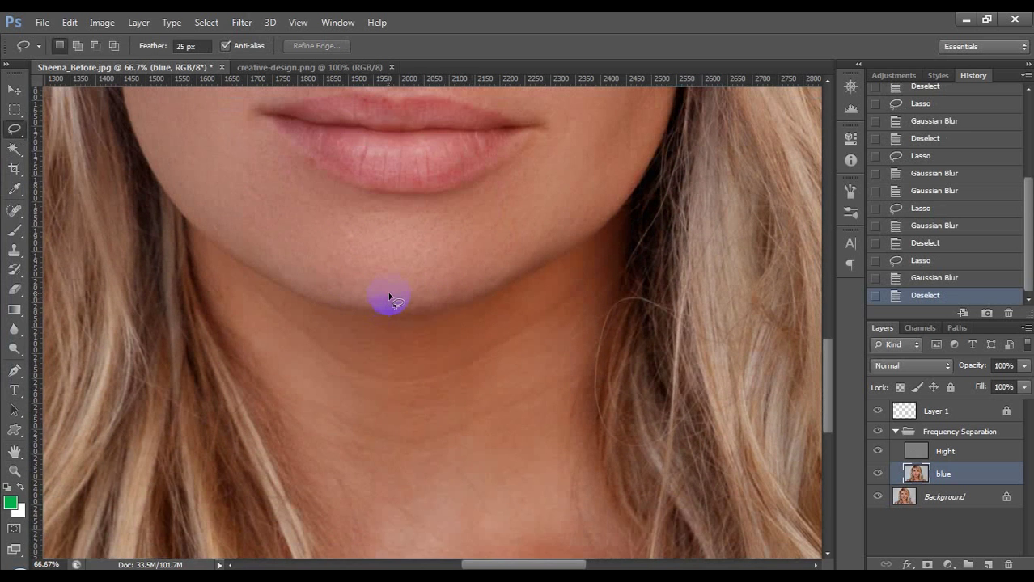
pyautogui.scroll(-1, 389, 297)
pyautogui.scroll(-4, 356, 340)
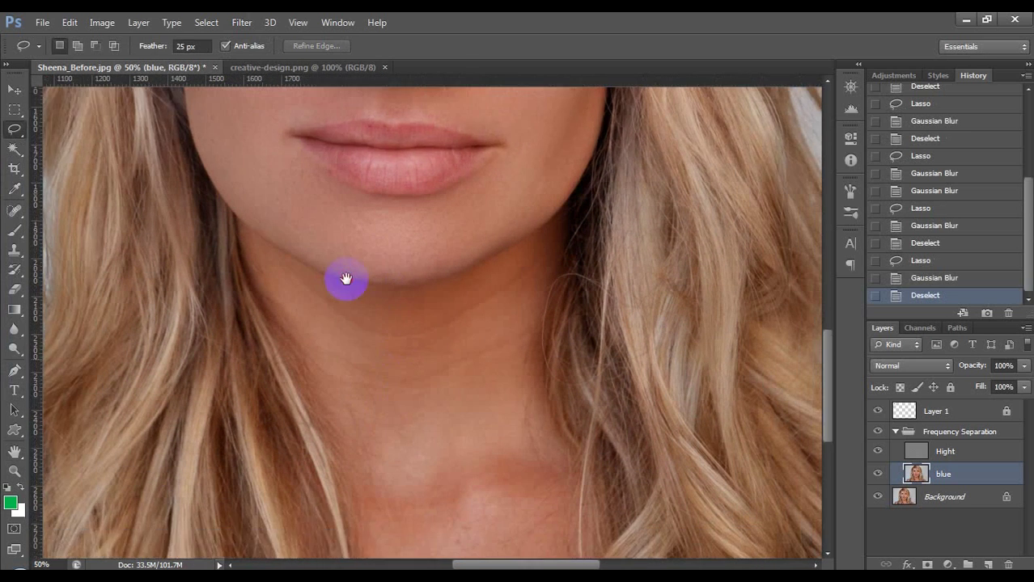
pyautogui.moveTo(208, 147)
pyautogui.mouseDown()
pyautogui.moveTo(268, 260)
pyautogui.moveTo(314, 288)
pyautogui.moveTo(415, 275)
pyautogui.moveTo(457, 244)
pyautogui.moveTo(510, 166)
pyautogui.moveTo(513, 141)
pyautogui.moveTo(435, 187)
pyautogui.moveTo(365, 193)
pyautogui.moveTo(216, 163)
pyautogui.mouseUp()
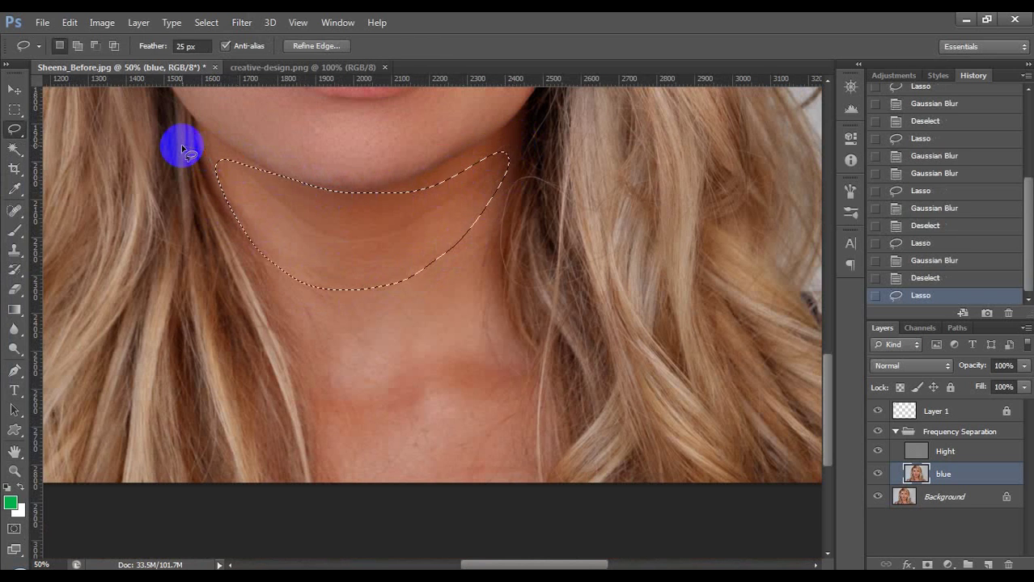
pyautogui.click(232, 27)
pyautogui.moveTo(414, 173)
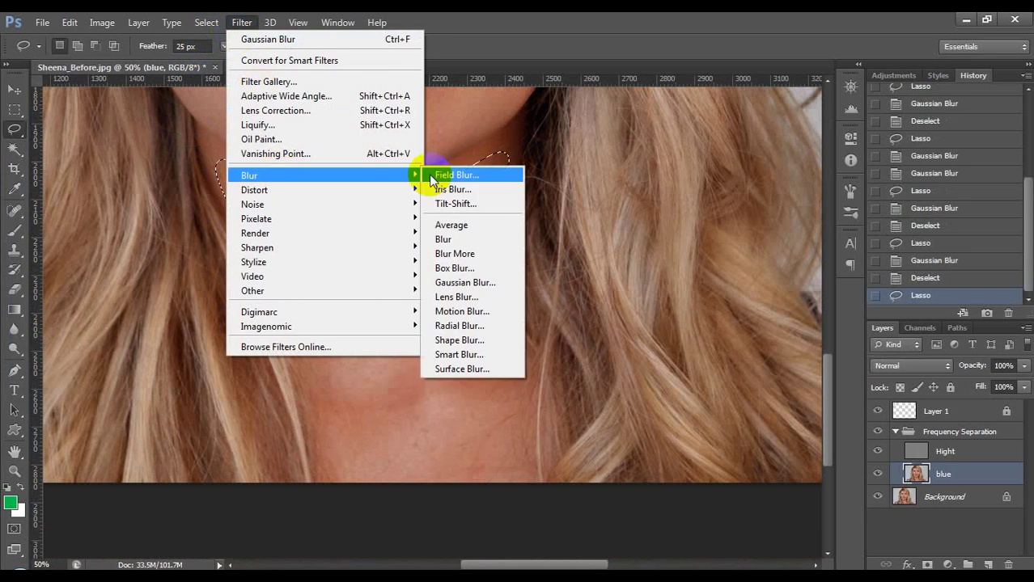
pyautogui.click(473, 284)
pyautogui.click(218, 181)
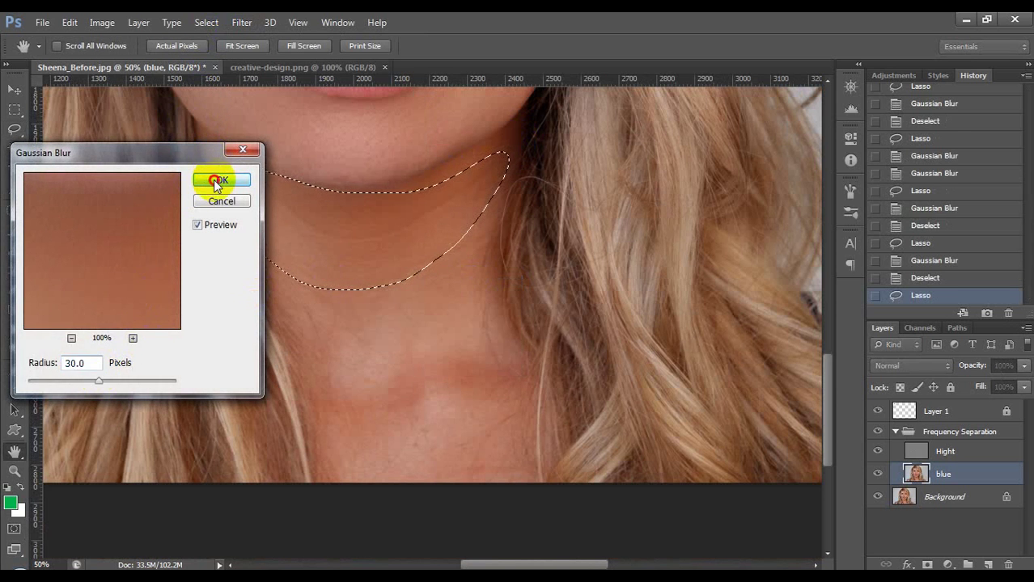
pyautogui.hotkey('ctrl', 'd')
# Lasso the upper chest between the hair strands down to the image edge, apply a 30-pixel Gaussian Blur, and deselect it.
pyautogui.moveTo(430, 506)
pyautogui.mouseDown()
pyautogui.moveTo(536, 475)
pyautogui.moveTo(506, 418)
pyautogui.moveTo(515, 386)
pyautogui.moveTo(410, 407)
pyautogui.mouseUp()
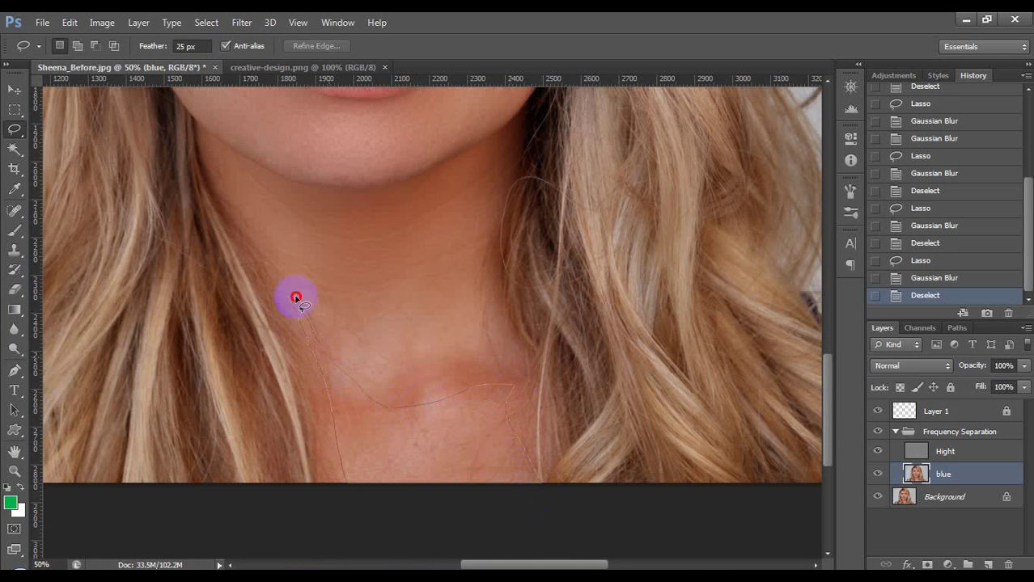
pyautogui.moveTo(296, 300); pyautogui.dragTo(292, 273)
pyautogui.click(241, 22)
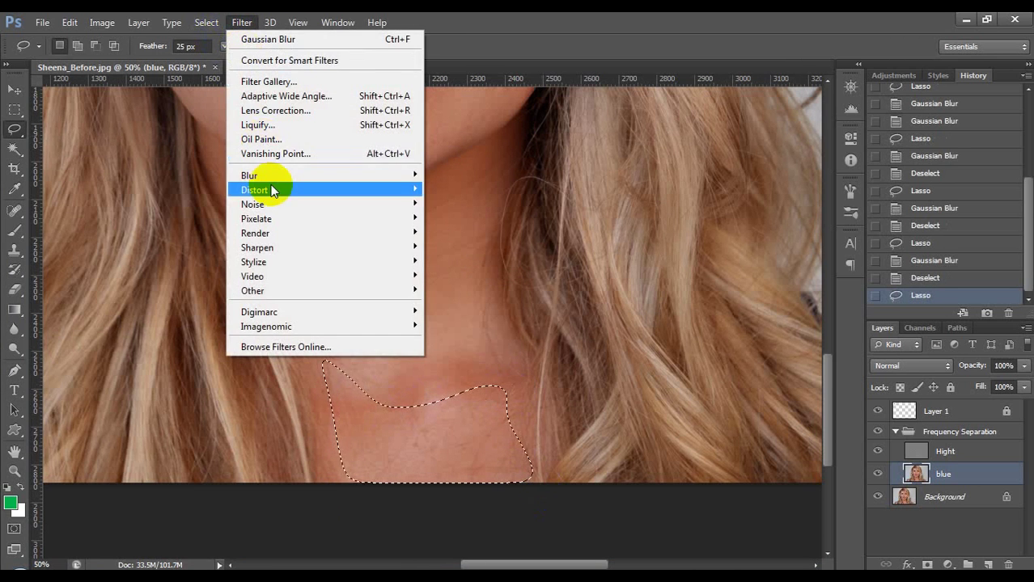
pyautogui.moveTo(279, 175)
pyautogui.click(465, 286)
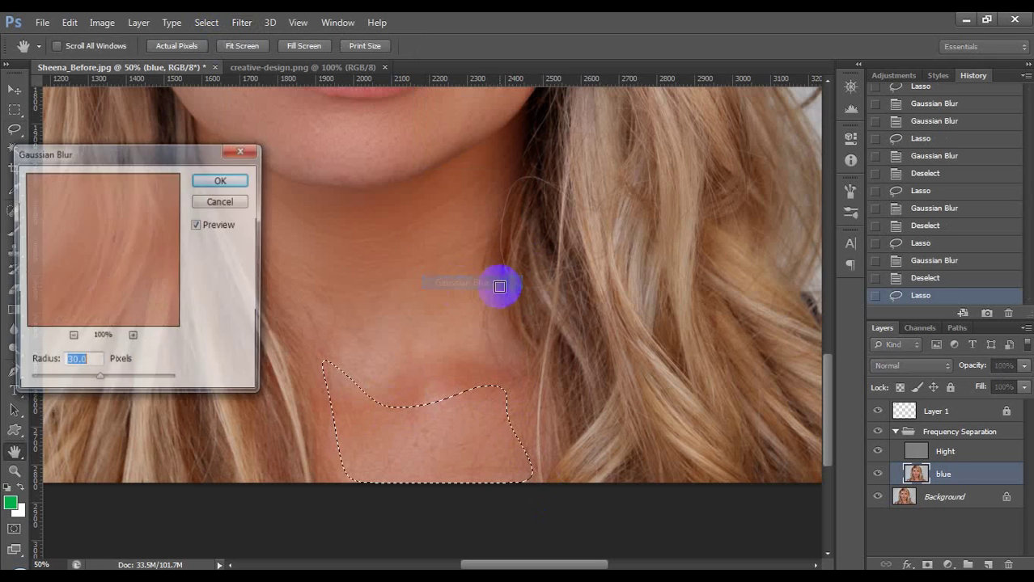
pyautogui.click(204, 183)
pyautogui.click(322, 335)
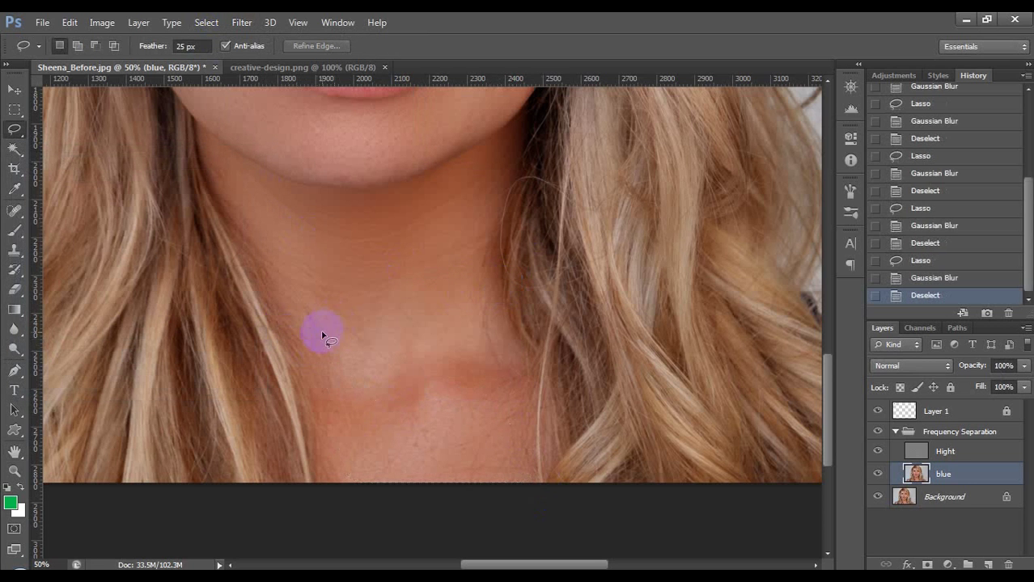
# Lasso the lower neck just above the collarbone, apply a 30-pixel Gaussian Blur, and clear the selection.
pyautogui.moveTo(415, 373)
pyautogui.mouseDown()
pyautogui.moveTo(508, 370)
pyautogui.moveTo(508, 303)
pyautogui.moveTo(449, 267)
pyautogui.moveTo(387, 297)
pyautogui.moveTo(363, 296)
pyautogui.mouseUp()
pyautogui.click(240, 22)
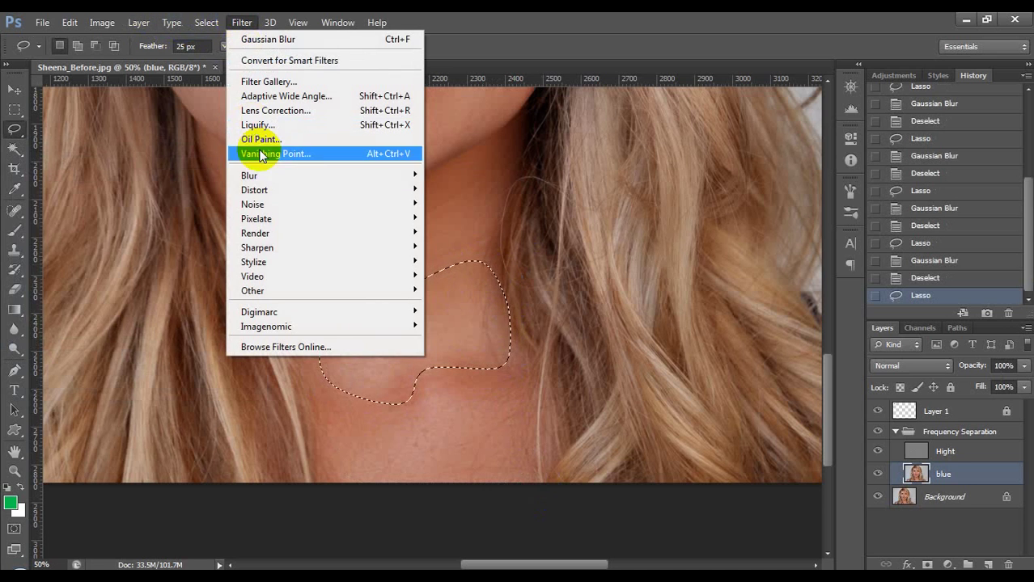
pyautogui.moveTo(277, 176)
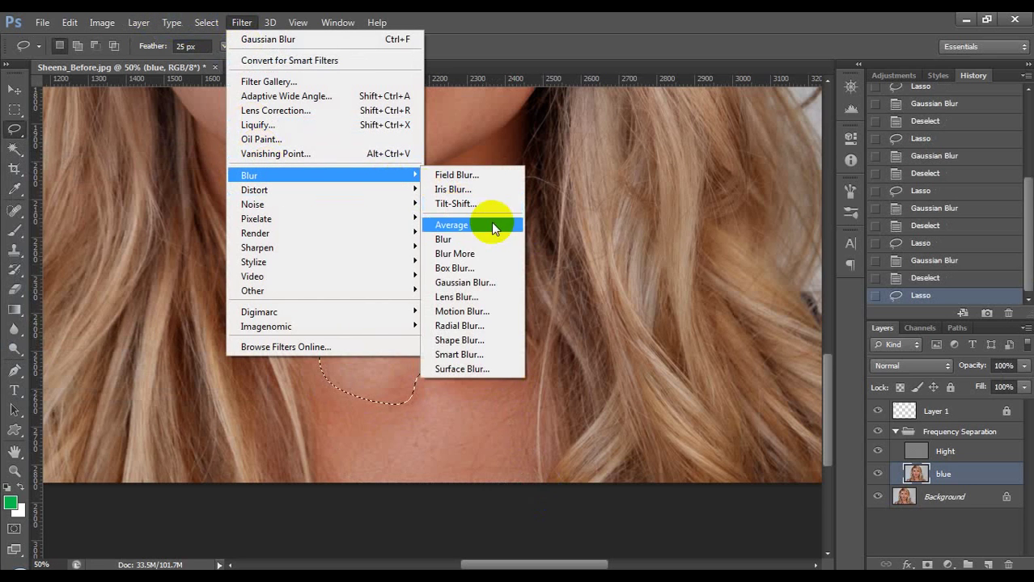
pyautogui.click(466, 282)
pyautogui.click(220, 187)
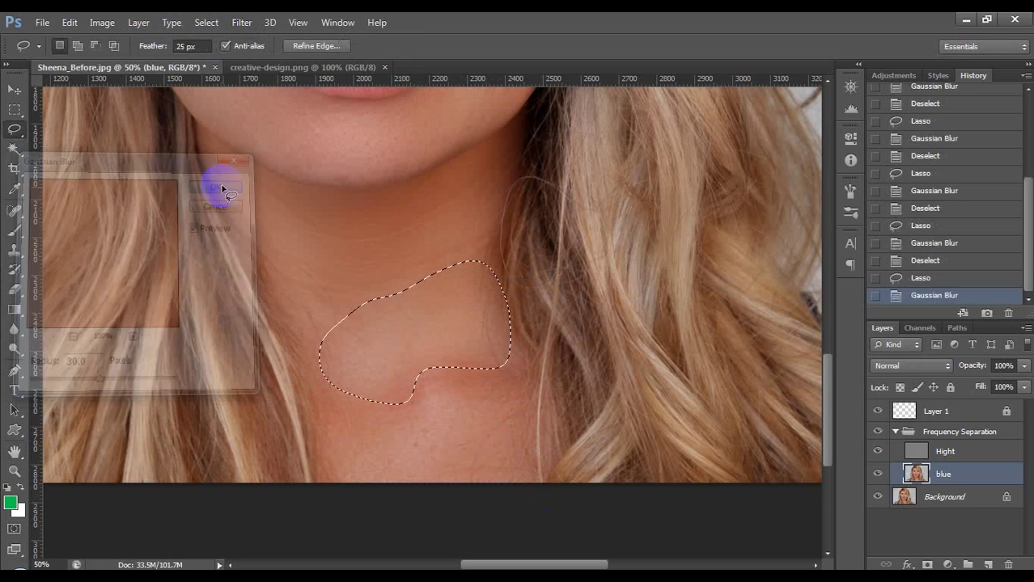
pyautogui.hotkey('ctrl', 'd')
# Lasso the bare shoulder on the picture's left side beside the blue strap, apply a 30-pixel Gaussian Blur, and deselect it.
pyautogui.scroll(3, 350, 330)
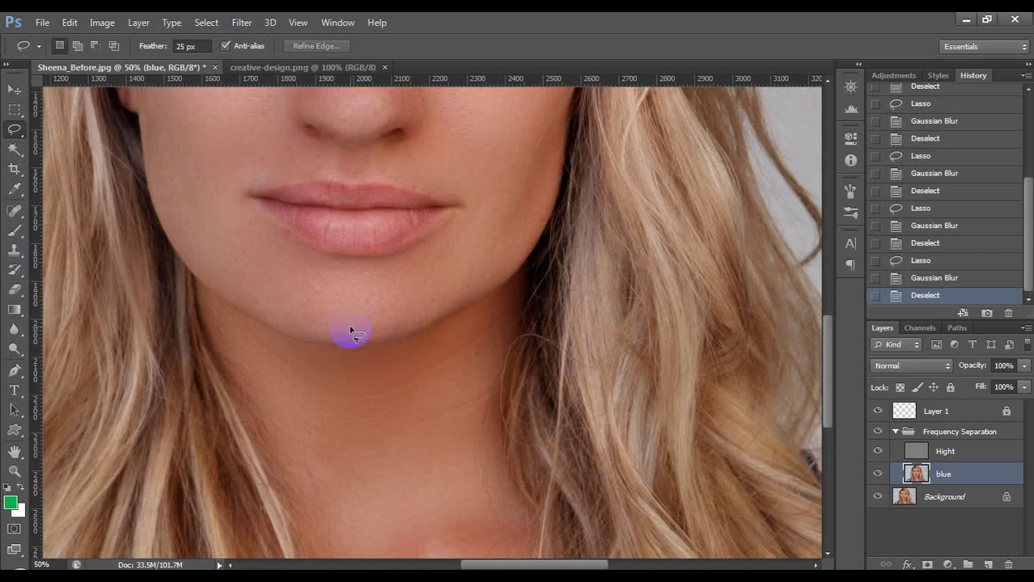
pyautogui.hotkey('ctrl', '-')
pyautogui.hotkey('ctrl', '-')
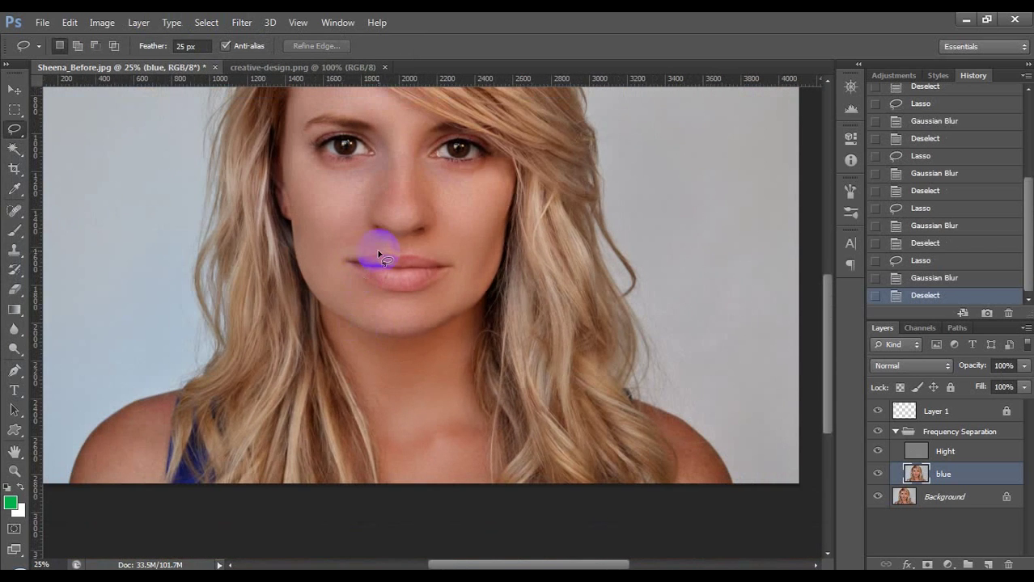
pyautogui.hscroll(-3, 385, 207)
pyautogui.scroll(-4, 372, 259)
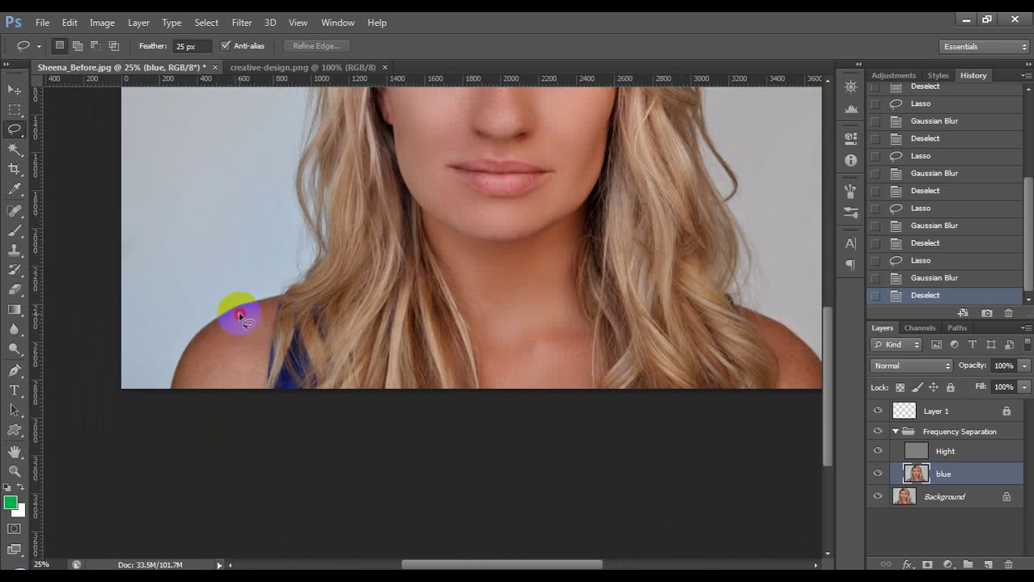
pyautogui.moveTo(189, 366); pyautogui.dragTo(200, 409)
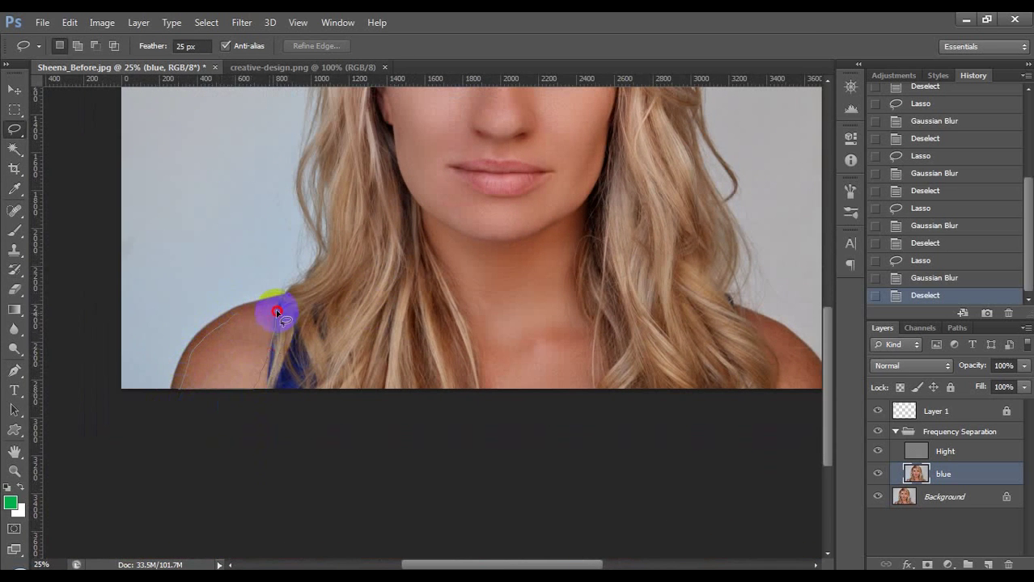
pyautogui.moveTo(220, 317)
pyautogui.mouseDown()
pyautogui.moveTo(173, 369)
pyautogui.moveTo(245, 411)
pyautogui.mouseUp()
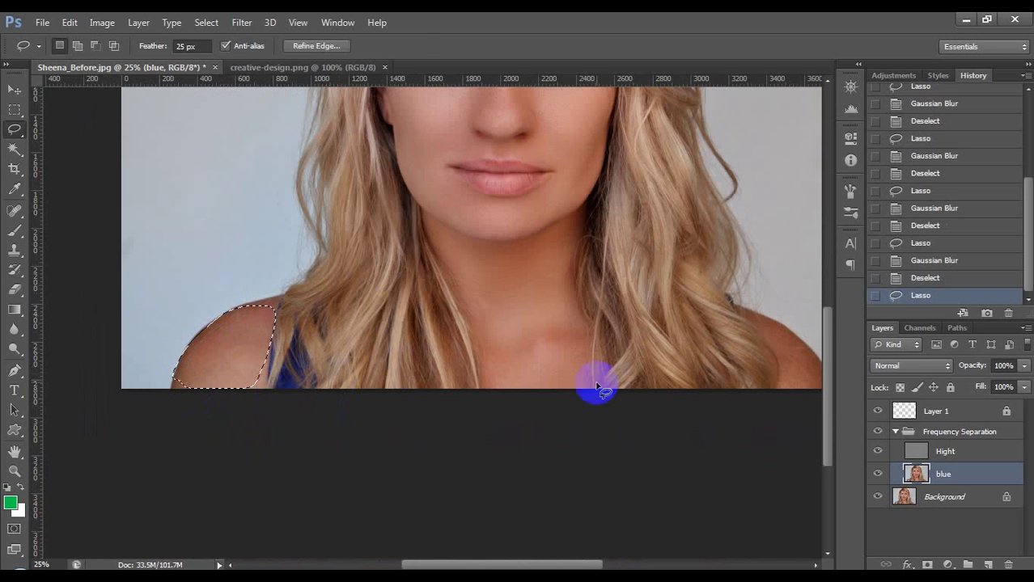
pyautogui.click(243, 22)
pyautogui.moveTo(278, 170)
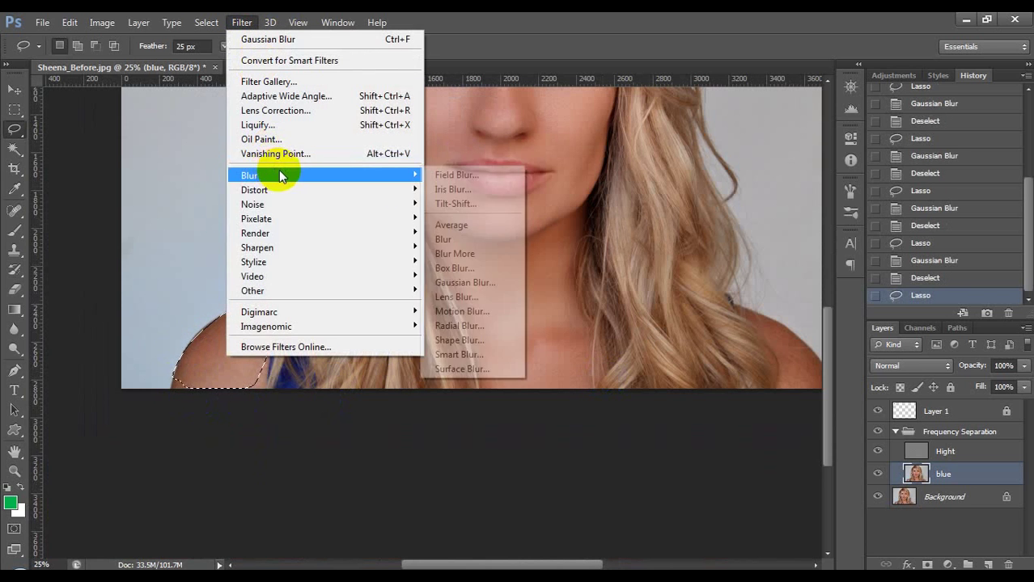
pyautogui.click(460, 286)
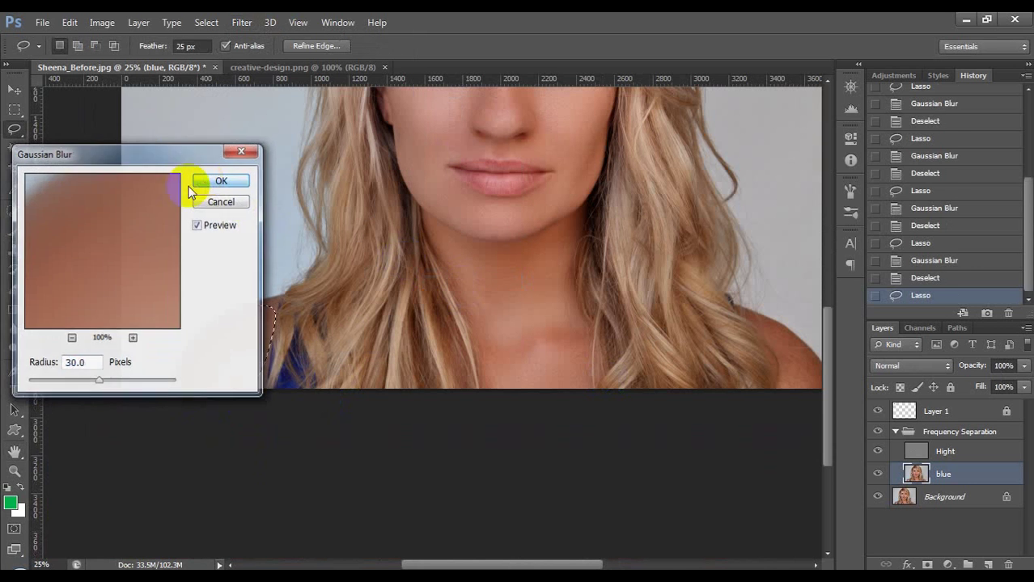
pyautogui.click(218, 178)
pyautogui.click(441, 302)
# Lasso the bare shoulder on the picture's right side outside the hair, blur it with a 30-pixel Gaussian Blur, and clear the selection.
pyautogui.moveTo(565, 313); pyautogui.dragTo(346, 289)
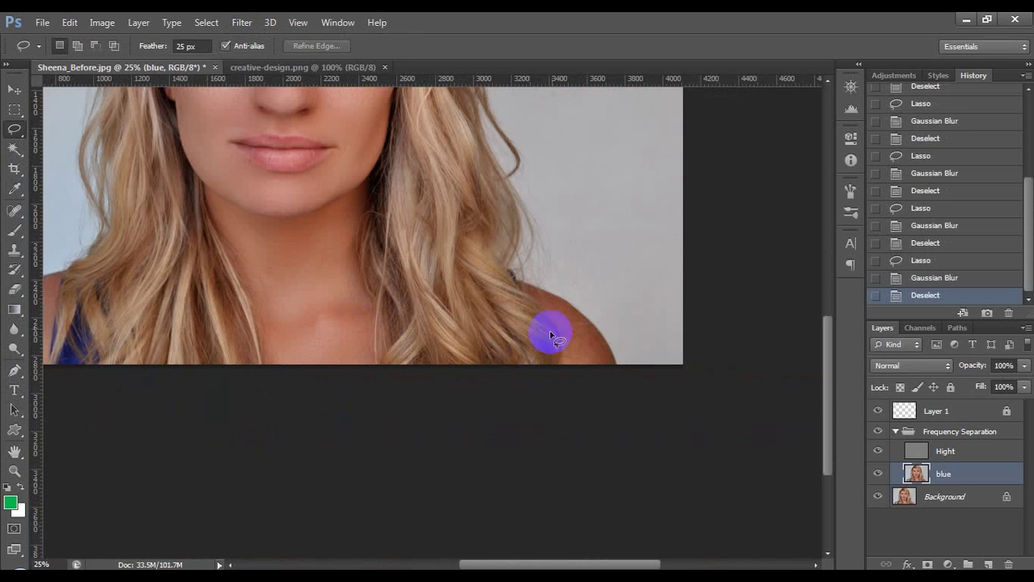
pyautogui.moveTo(543, 309)
pyautogui.mouseDown()
pyautogui.moveTo(567, 373)
pyautogui.moveTo(594, 382)
pyautogui.mouseUp()
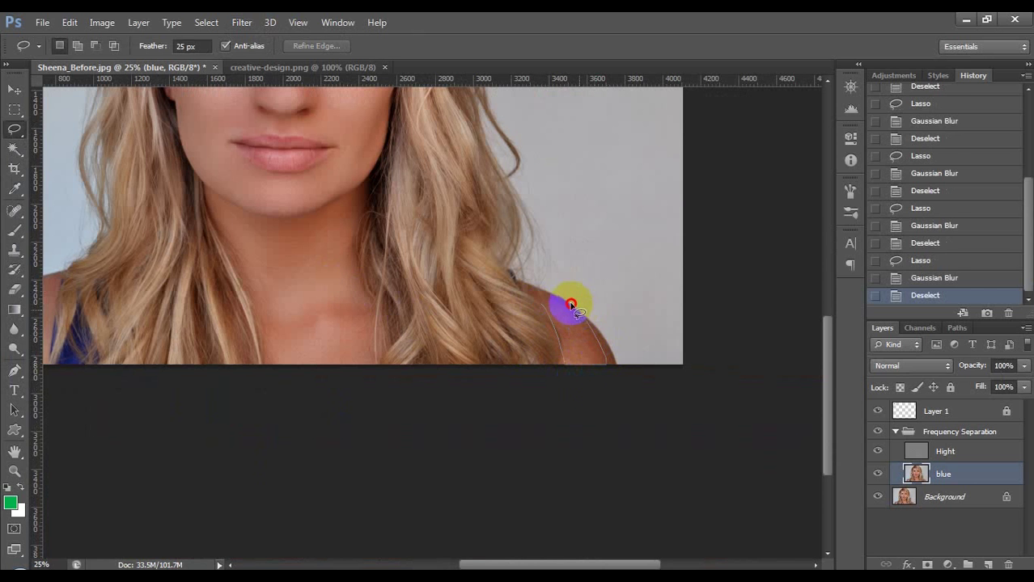
pyautogui.moveTo(528, 295); pyautogui.dragTo(530, 296)
pyautogui.click(241, 21)
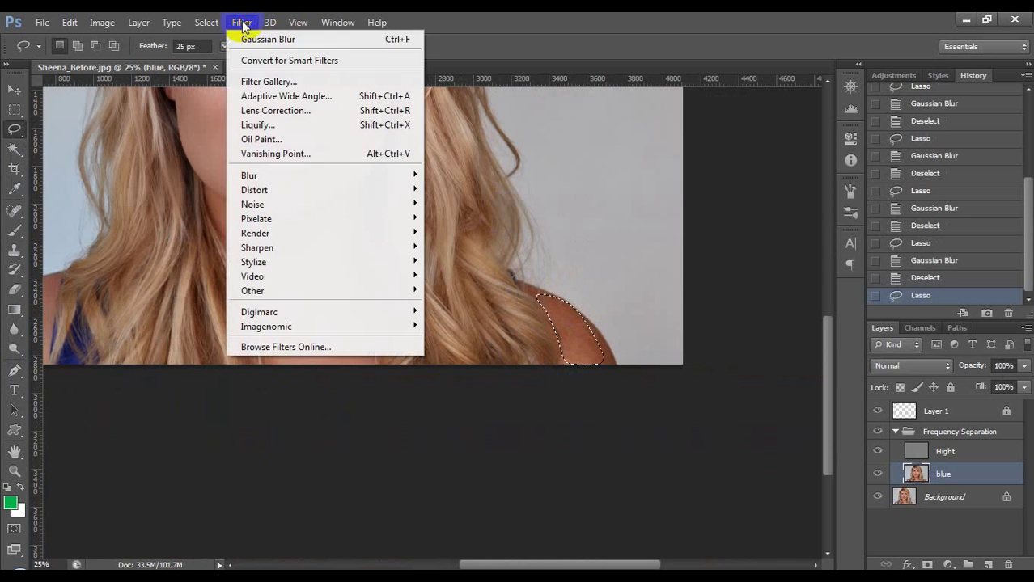
pyautogui.moveTo(275, 174)
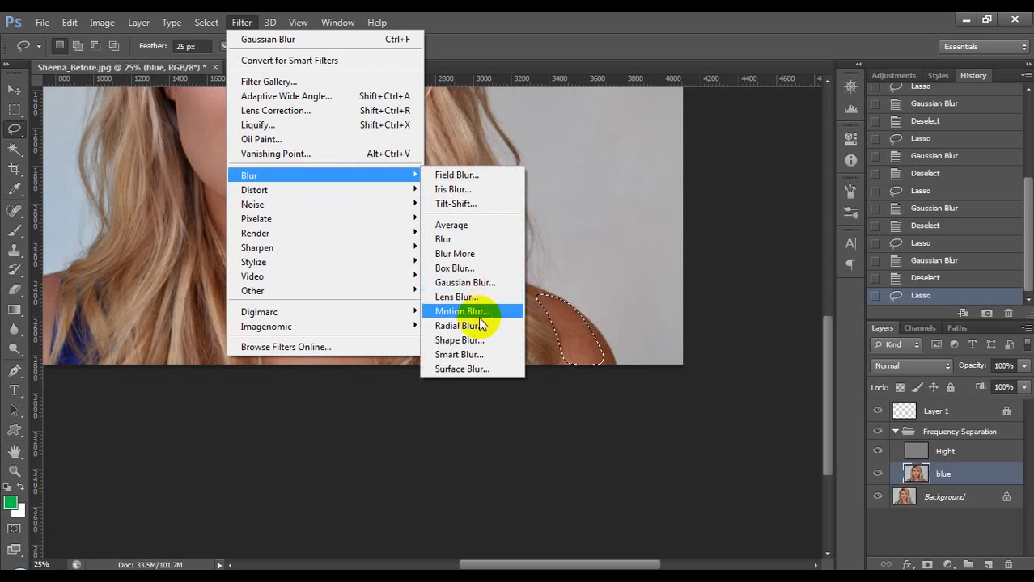
pyautogui.click(465, 285)
pyautogui.click(219, 178)
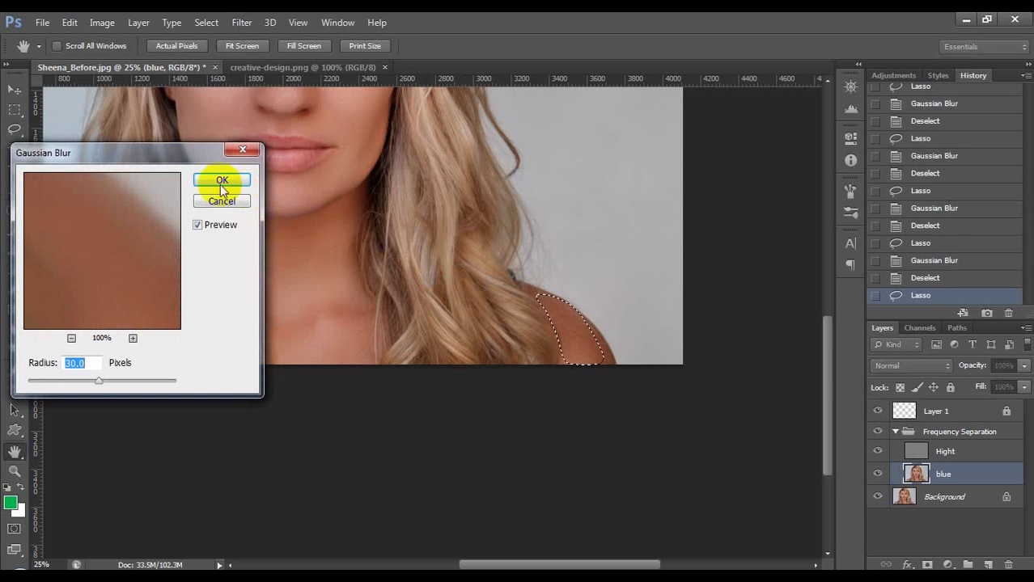
pyautogui.hotkey('ctrl', 'd')
# Lasso the temple beside the picture's left eye, curving above the eyebrow's outer end, apply a Gaussian Blur, and deselect it.
pyautogui.moveTo(276, 241); pyautogui.dragTo(462, 330)
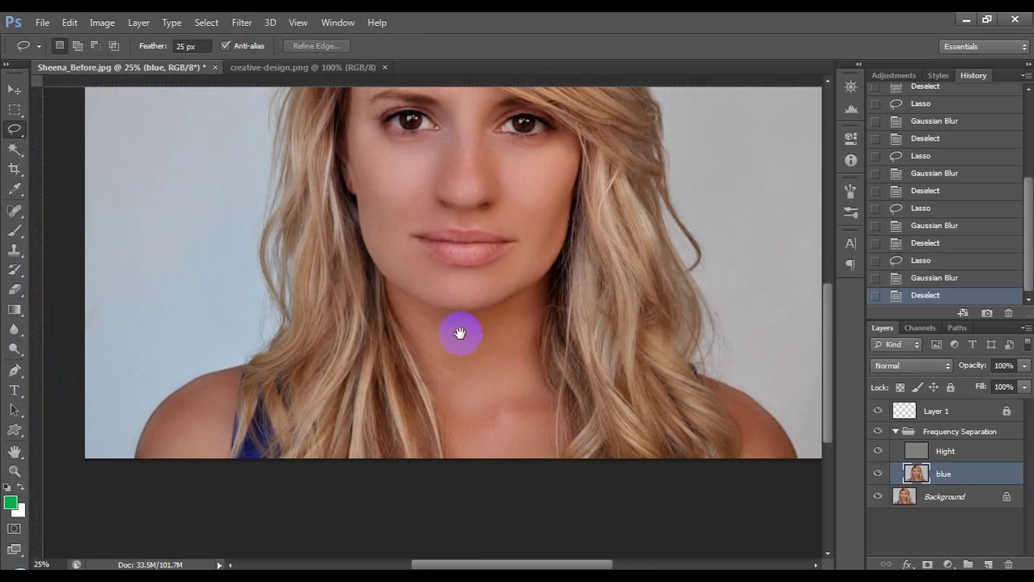
pyautogui.moveTo(446, 210); pyautogui.dragTo(436, 320)
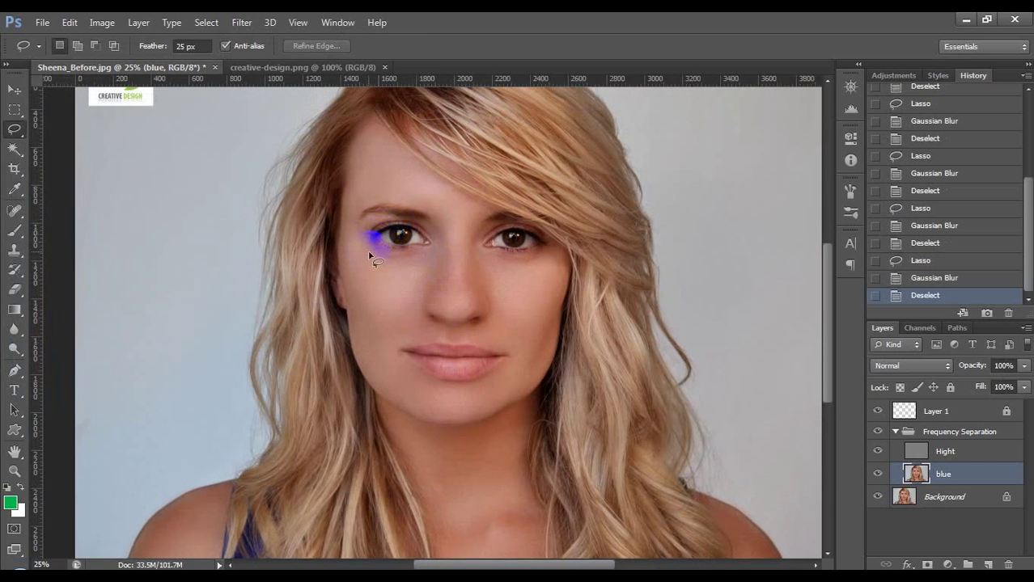
pyautogui.press('z')
pyautogui.moveTo(321, 194); pyautogui.dragTo(398, 230)
pyautogui.moveTo(570, 273); pyautogui.dragTo(512, 279)
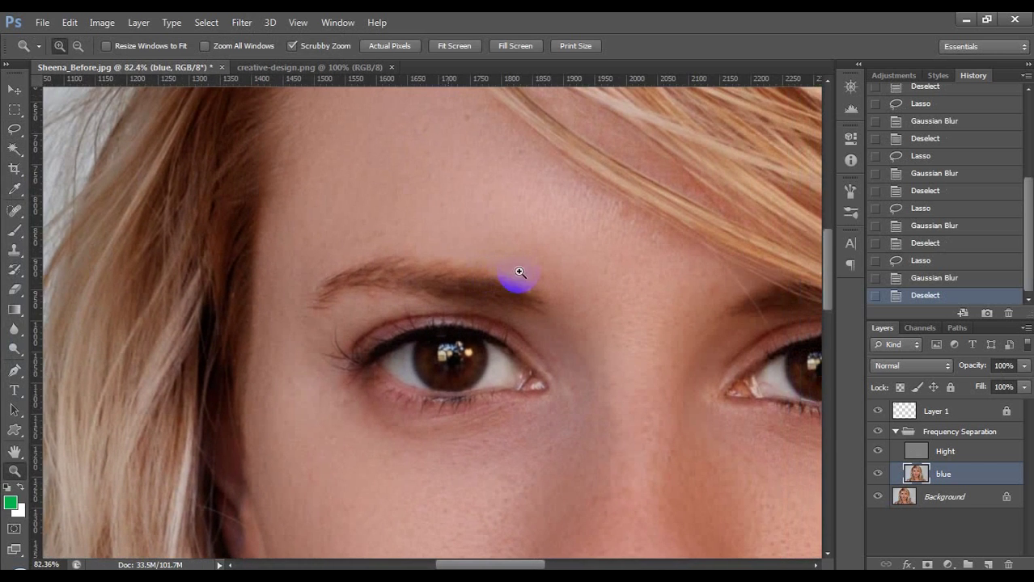
pyautogui.click(15, 132)
pyautogui.moveTo(267, 238)
pyautogui.mouseDown()
pyautogui.moveTo(256, 323)
pyautogui.moveTo(252, 481)
pyautogui.moveTo(275, 494)
pyautogui.mouseUp()
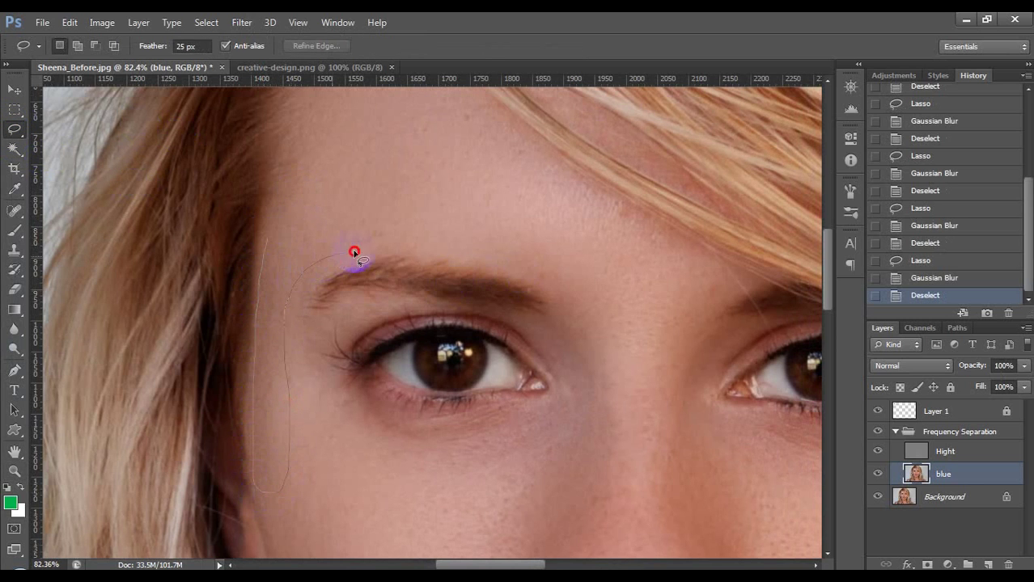
pyautogui.moveTo(333, 187); pyautogui.dragTo(275, 234)
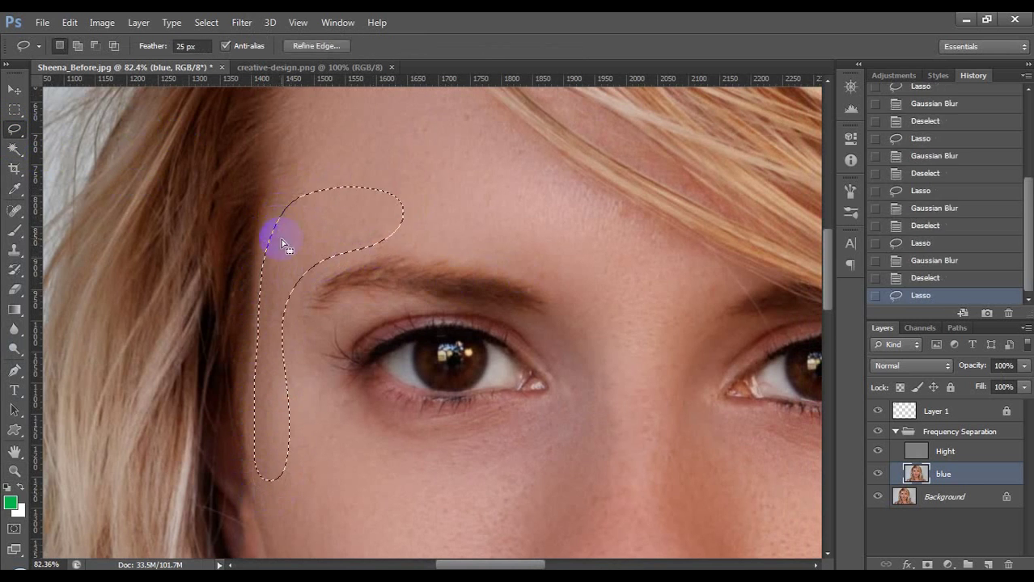
pyautogui.click(241, 23)
pyautogui.moveTo(293, 183)
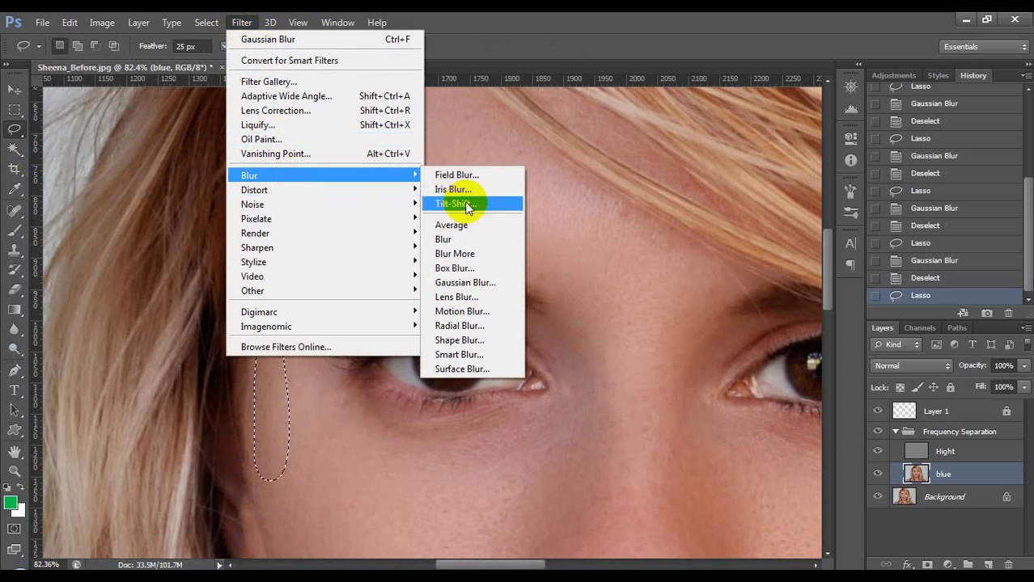
pyautogui.click(460, 277)
pyautogui.press('Return')
pyautogui.hotkey('ctrl', 'd')
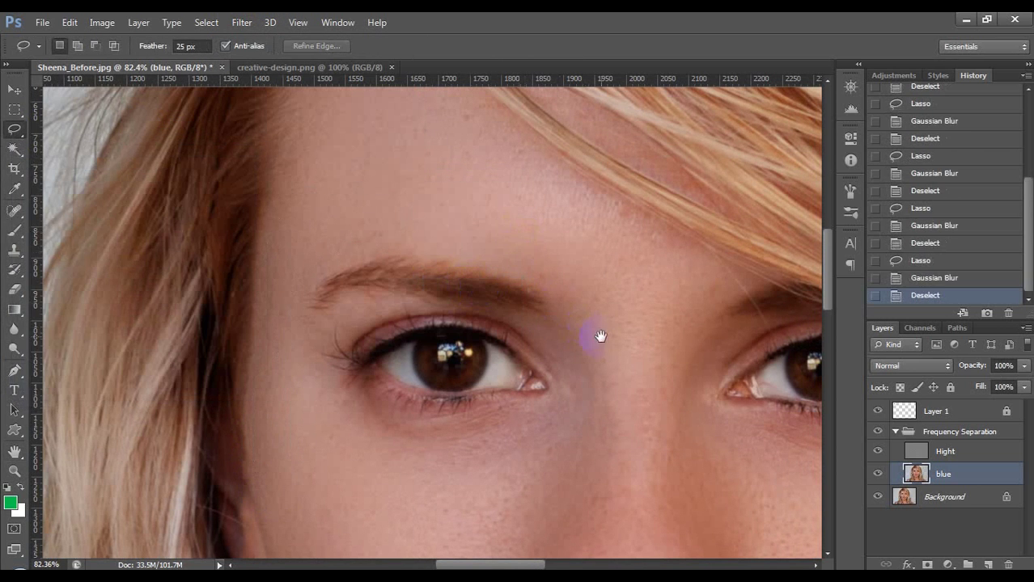
# Lasso the bridge of the nose from between the brows to just above the tip, apply a Gaussian Blur, and deselect.
pyautogui.moveTo(595, 334); pyautogui.dragTo(492, 168)
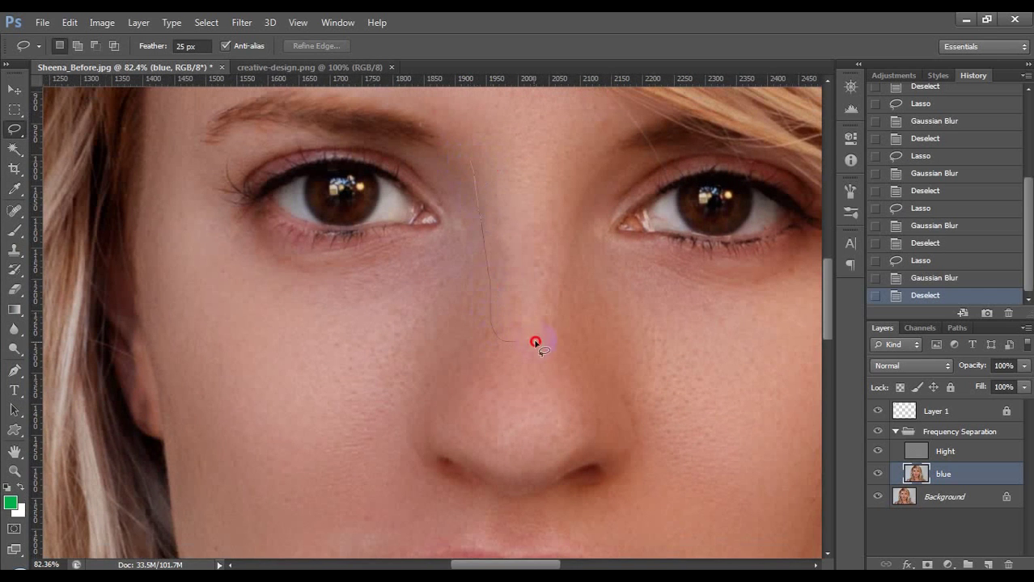
pyautogui.moveTo(575, 245); pyautogui.dragTo(581, 154)
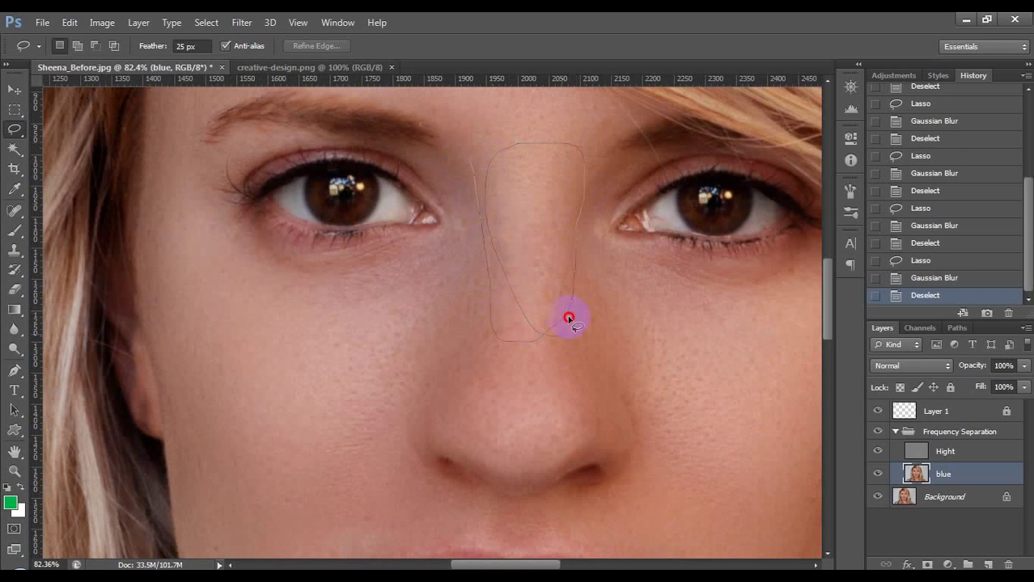
pyautogui.moveTo(583, 234); pyautogui.dragTo(550, 152)
pyautogui.click(241, 22)
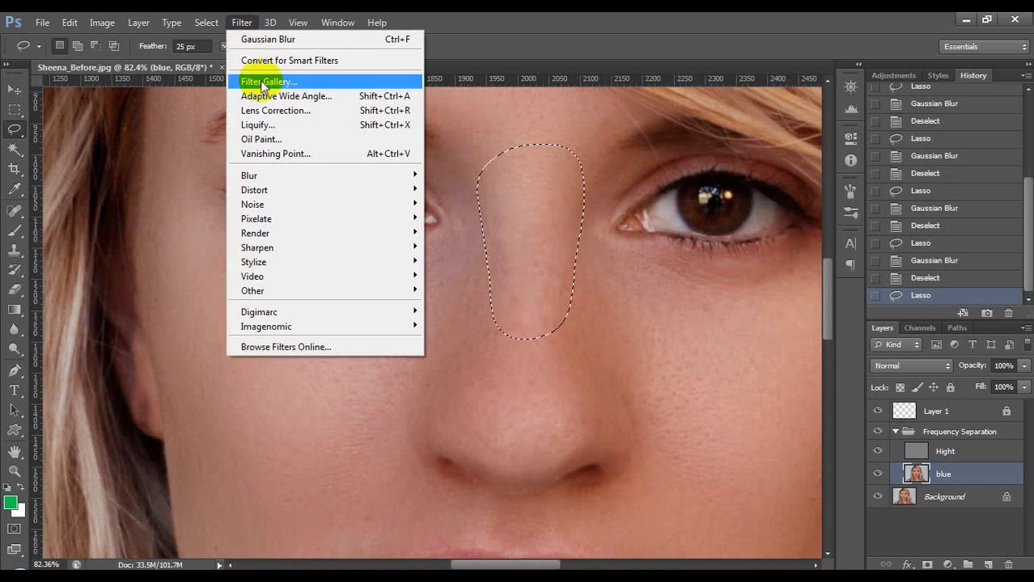
pyautogui.moveTo(256, 174)
pyautogui.click(441, 282)
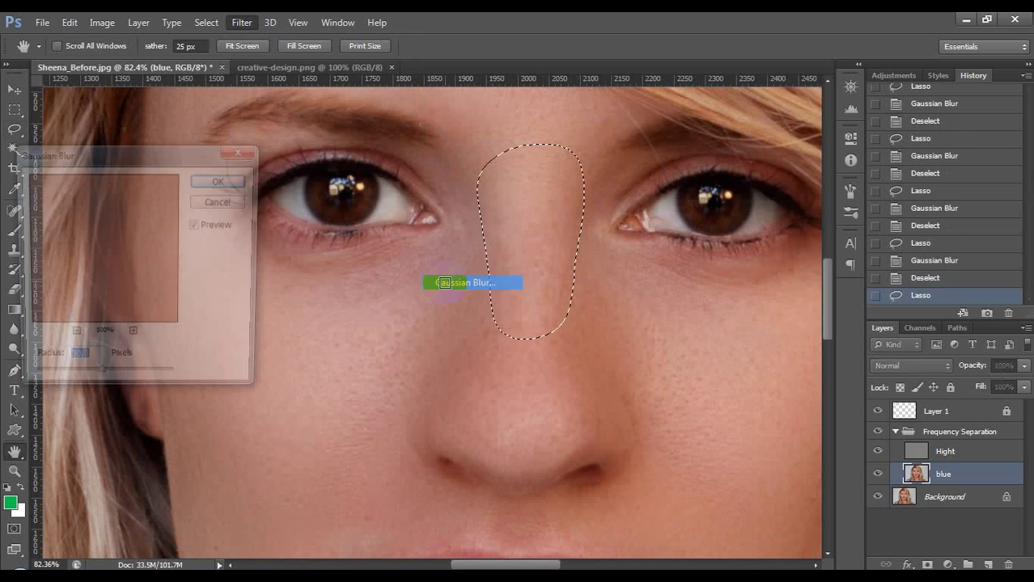
pyautogui.press('Return')
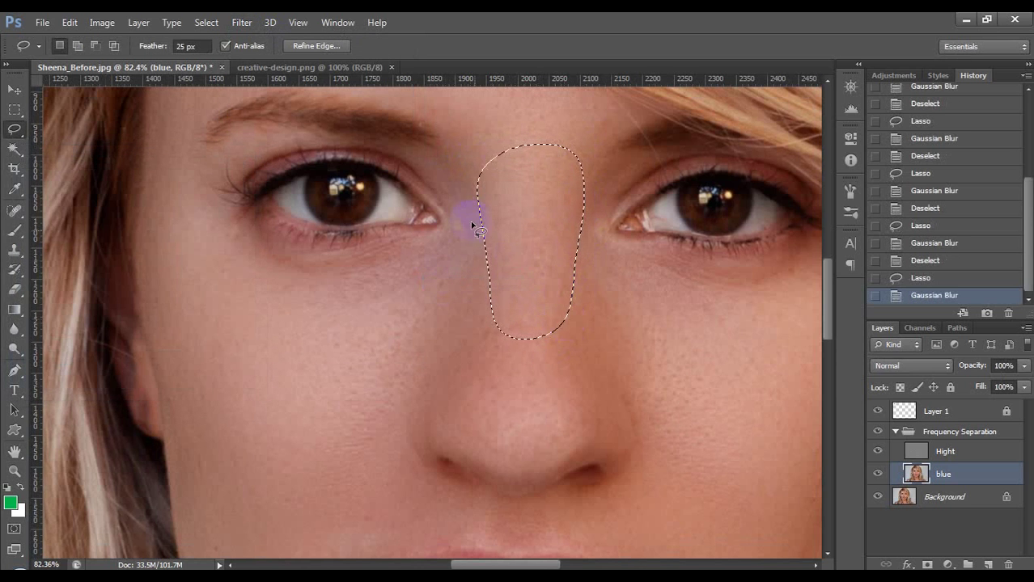
pyautogui.hotkey('ctrl', 'd')
# Lasso the lower cheek beside the picture's left mouth corner down toward the jaw, apply a 30-pixel Gaussian Blur, and clear the selection.
pyautogui.scroll(-4, 473, 281)
pyautogui.scroll(2, 417, 339)
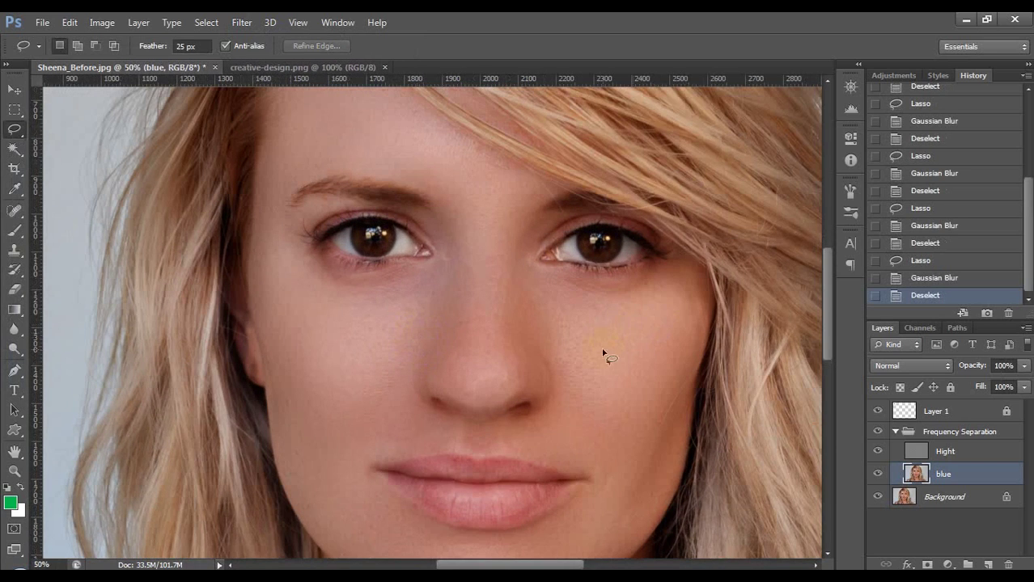
pyautogui.moveTo(493, 368); pyautogui.dragTo(489, 262)
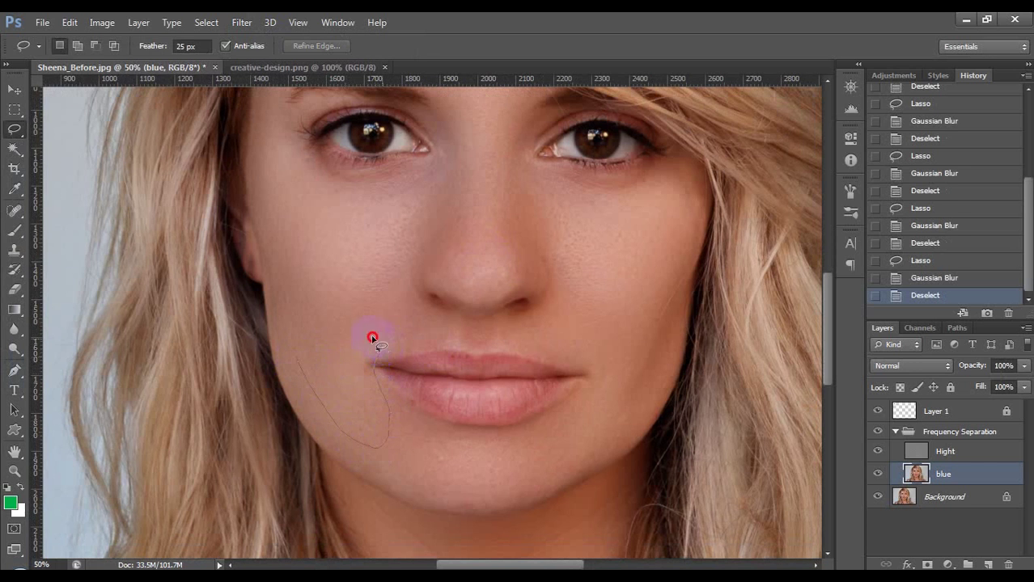
pyautogui.moveTo(372, 338); pyautogui.dragTo(316, 357)
pyautogui.click(241, 22)
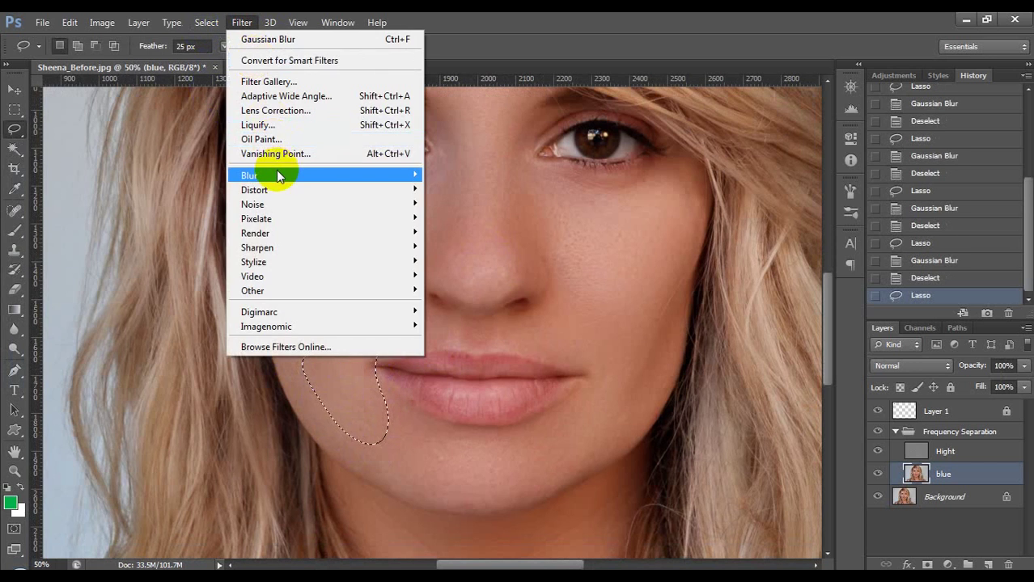
pyautogui.moveTo(386, 173)
pyautogui.click(481, 283)
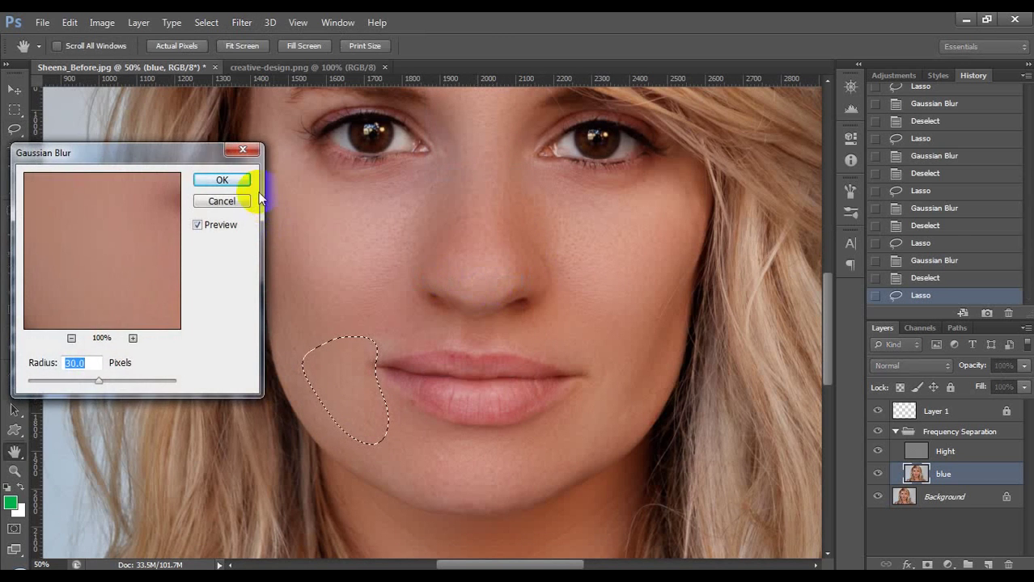
pyautogui.click(219, 178)
pyautogui.hotkey('ctrl', 'd')
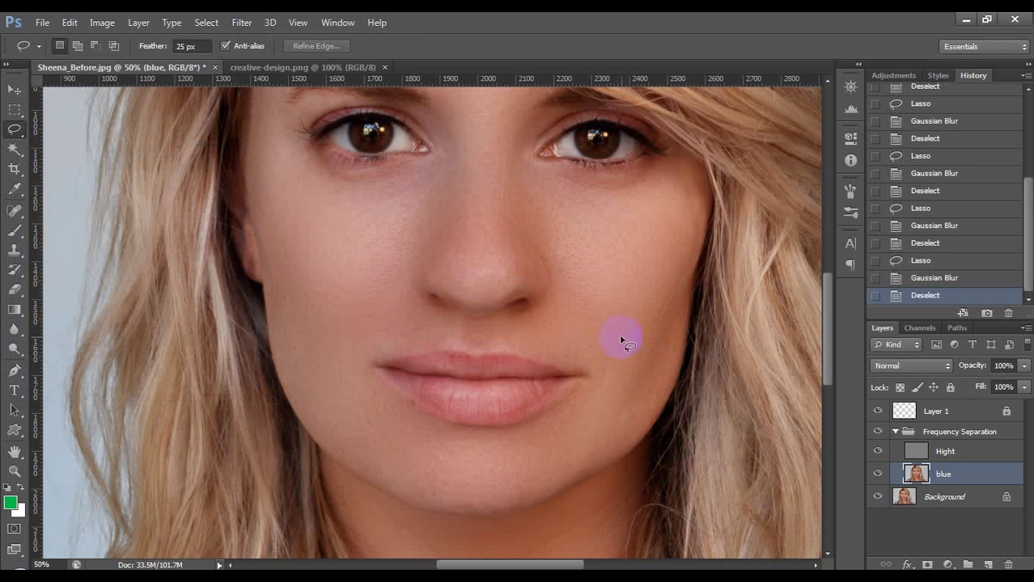
# Lasso a narrow strip along the picture's right cheek edge next to the hair, apply a 30-pixel Gaussian Blur, and deselect it.
pyautogui.moveTo(636, 368)
pyautogui.mouseDown()
pyautogui.moveTo(624, 411)
pyautogui.moveTo(670, 378)
pyautogui.moveTo(699, 248)
pyautogui.moveTo(678, 252)
pyautogui.moveTo(639, 323)
pyautogui.mouseUp()
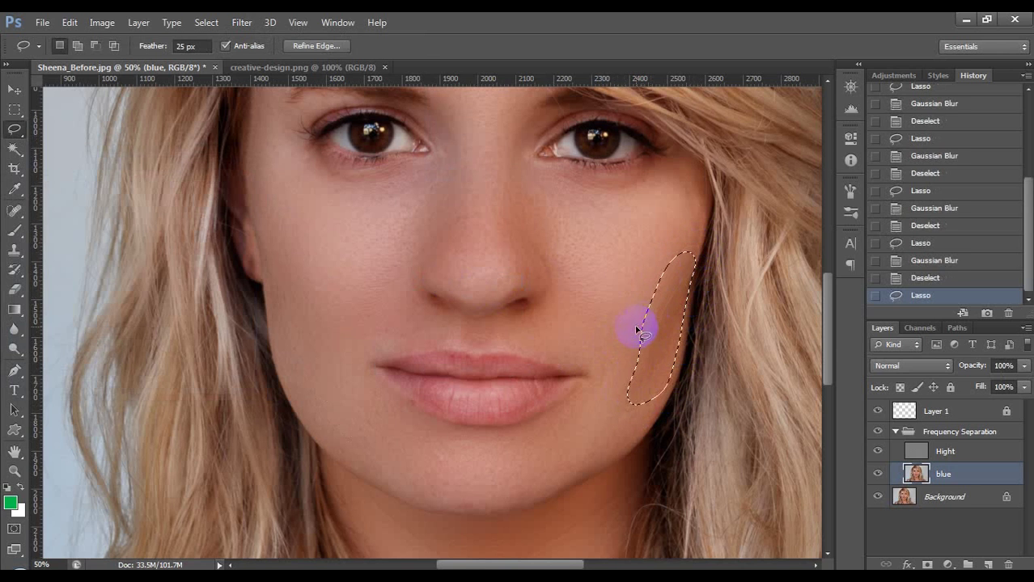
pyautogui.click(242, 22)
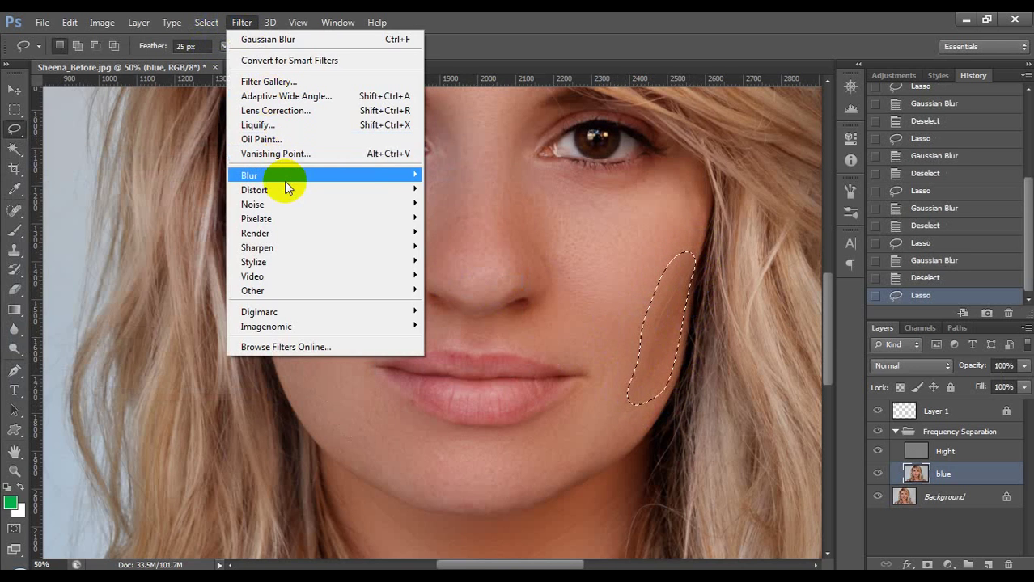
pyautogui.moveTo(284, 181)
pyautogui.click(479, 280)
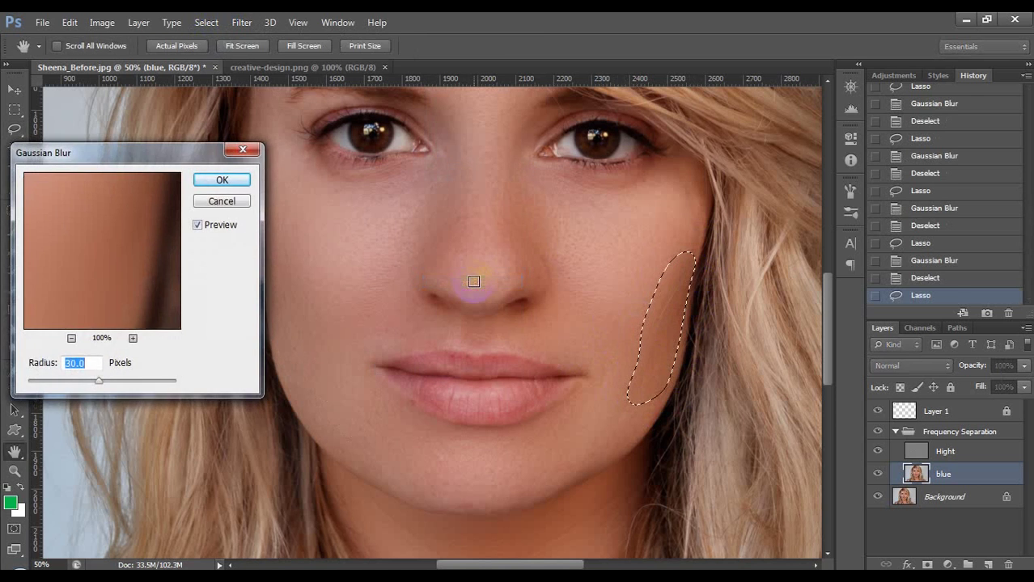
pyautogui.press('Return')
pyautogui.hotkey('ctrl', 'd')
# Lasso the skin from the outer corner of the picture's right eye down the upper cheek edge, apply a Gaussian Blur, and deselect.
pyautogui.moveTo(687, 167)
pyautogui.mouseDown()
pyautogui.moveTo(682, 270)
pyautogui.moveTo(698, 275)
pyautogui.moveTo(708, 178)
pyautogui.moveTo(693, 150)
pyautogui.moveTo(657, 174)
pyautogui.mouseUp()
pyautogui.click(241, 23)
pyautogui.moveTo(249, 176)
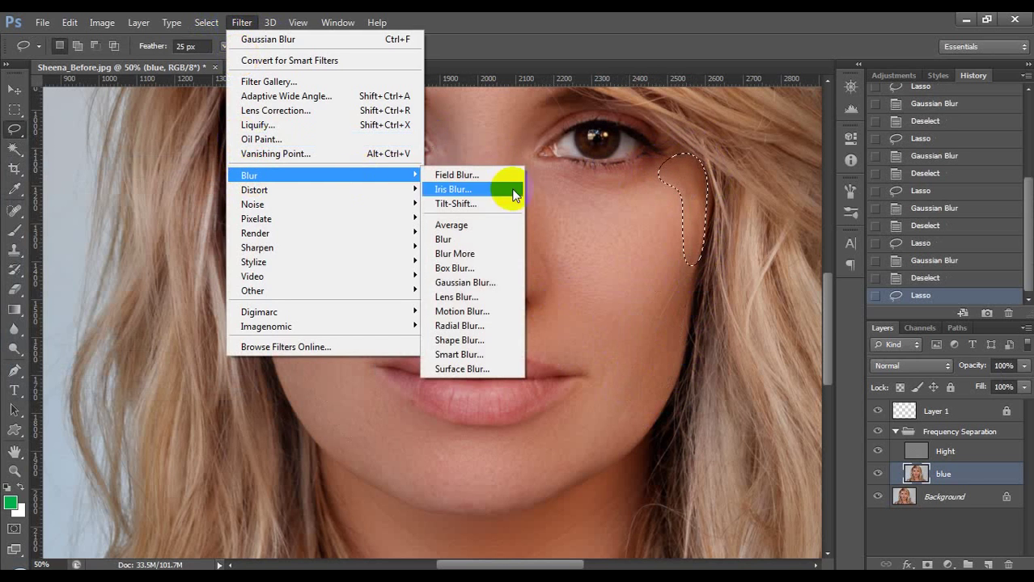
pyautogui.click(464, 285)
pyautogui.press('Return')
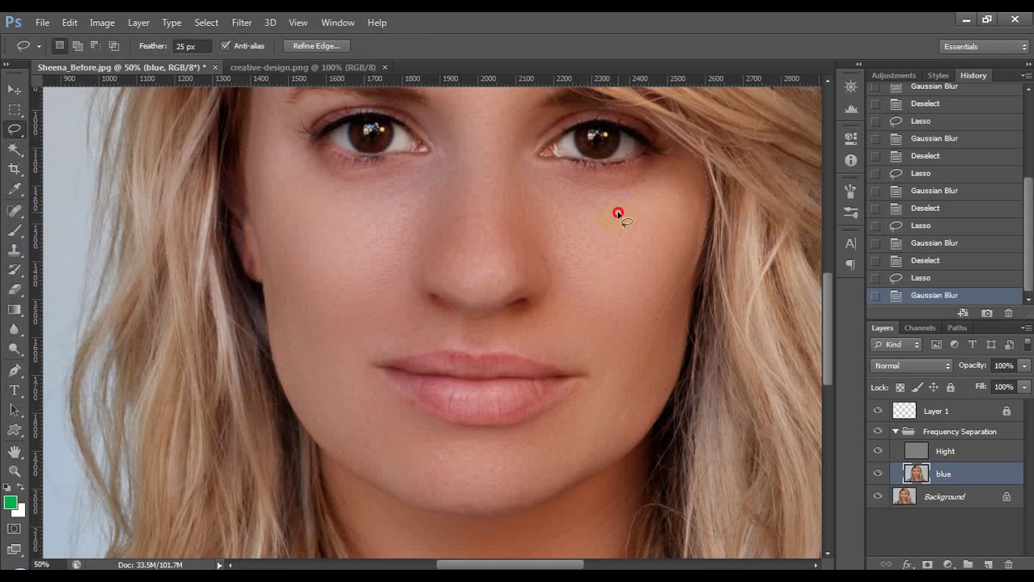
pyautogui.hotkey('ctrl', 'd')
# Lasso a thin area beneath the picture's right eye, apply a 30-pixel Gaussian Blur, and deselect it.
pyautogui.moveTo(634, 192)
pyautogui.mouseDown()
pyautogui.moveTo(663, 164)
pyautogui.moveTo(626, 178)
pyautogui.moveTo(566, 174)
pyautogui.mouseUp()
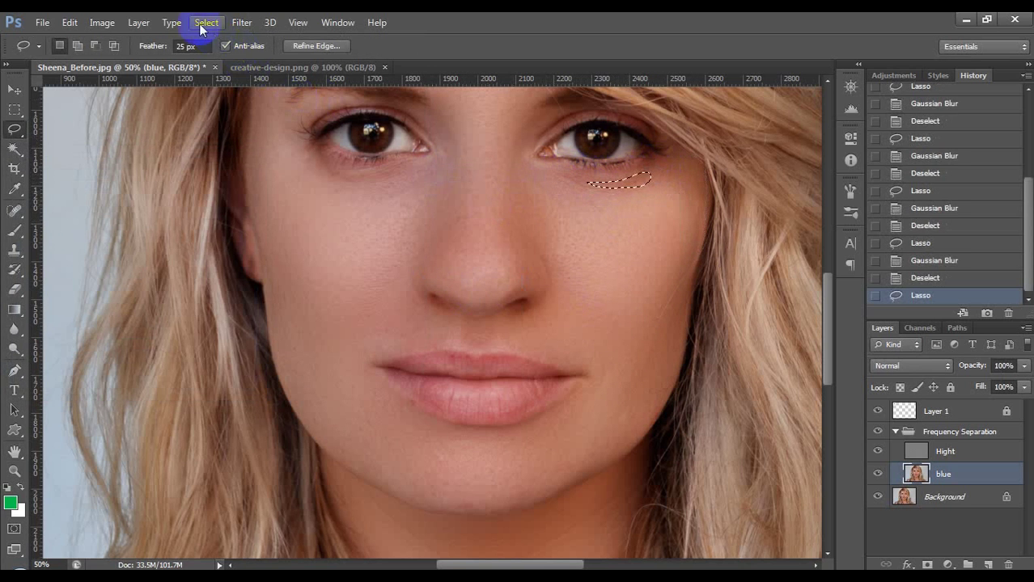
pyautogui.click(241, 22)
pyautogui.moveTo(280, 174)
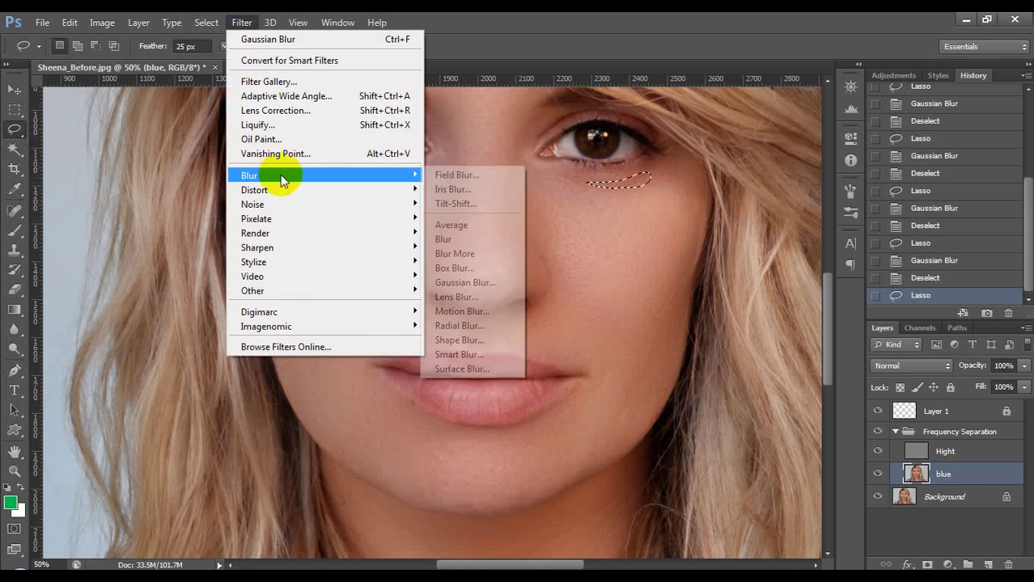
pyautogui.click(466, 283)
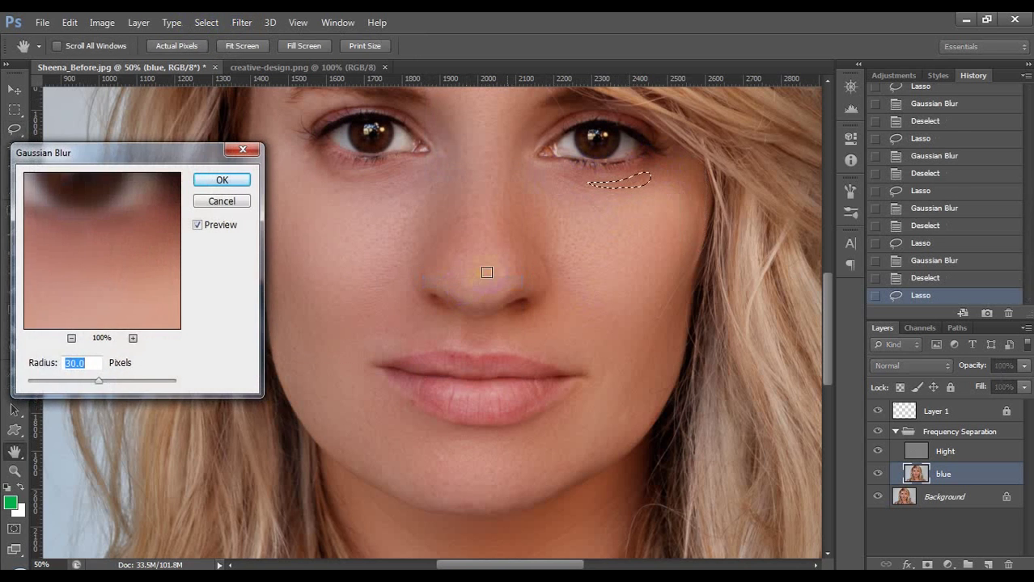
pyautogui.press('Return')
pyautogui.click(603, 215)
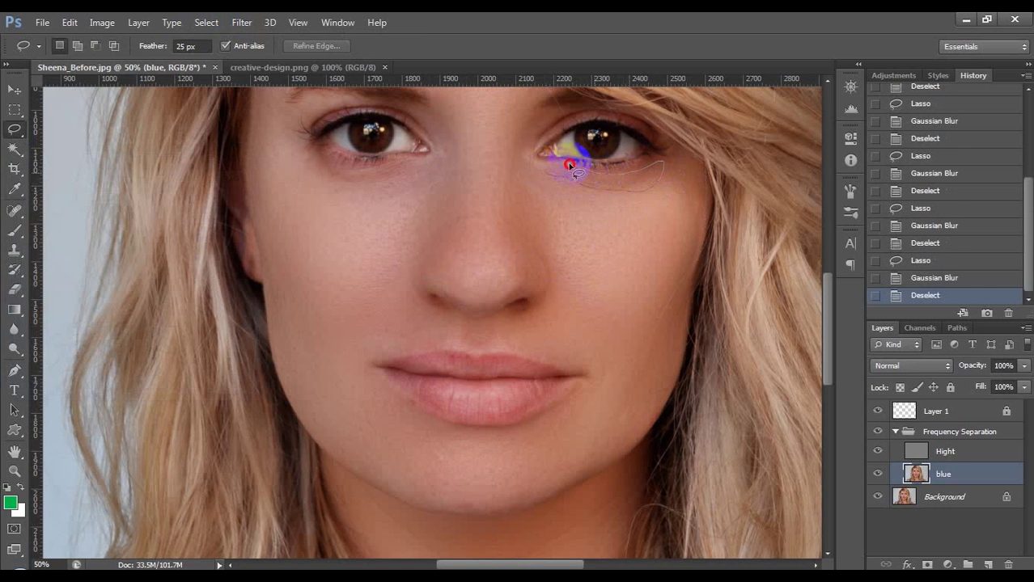
# Lasso the full under-eye strip of the picture's right eye, brighten it with Curves from input 120 to output 138, and deselect.
pyautogui.moveTo(570, 166); pyautogui.dragTo(568, 171)
pyautogui.hotkey('ctrl', 'm')
pyautogui.moveTo(263, 284); pyautogui.dragTo(224, 257)
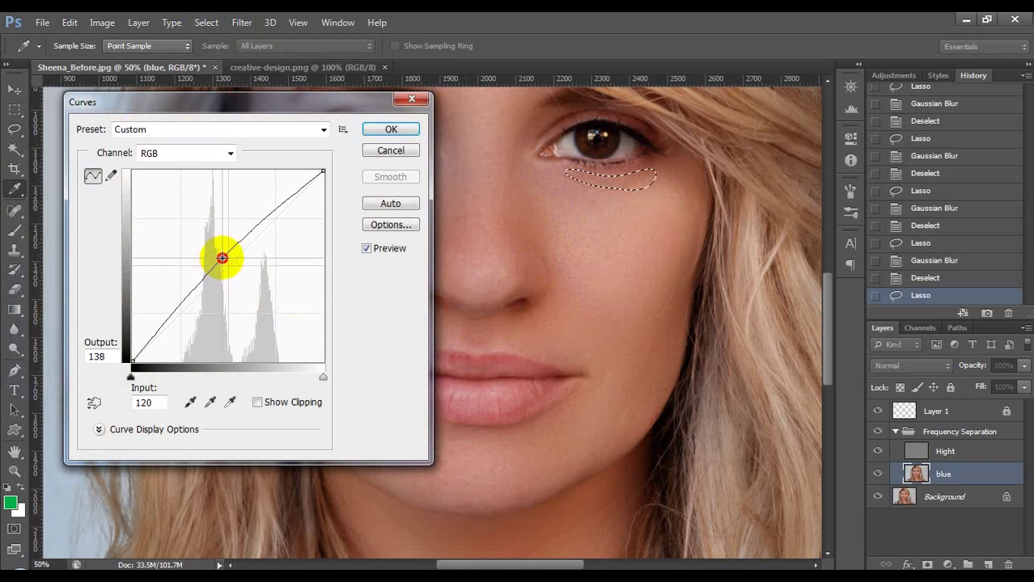
pyautogui.press('Return')
pyautogui.click(552, 261)
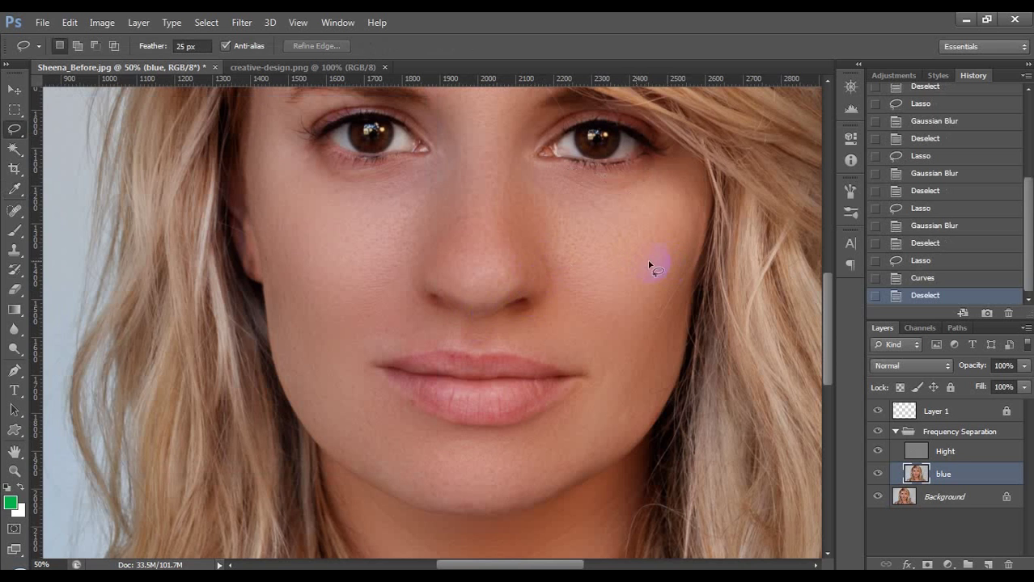
# Lasso the shadow beneath the picture's left eye, brighten it with Curves from input 120 to output 139, and deselect.
pyautogui.moveTo(432, 204)
pyautogui.mouseDown()
pyautogui.moveTo(335, 263)
pyautogui.moveTo(477, 265)
pyautogui.mouseUp()
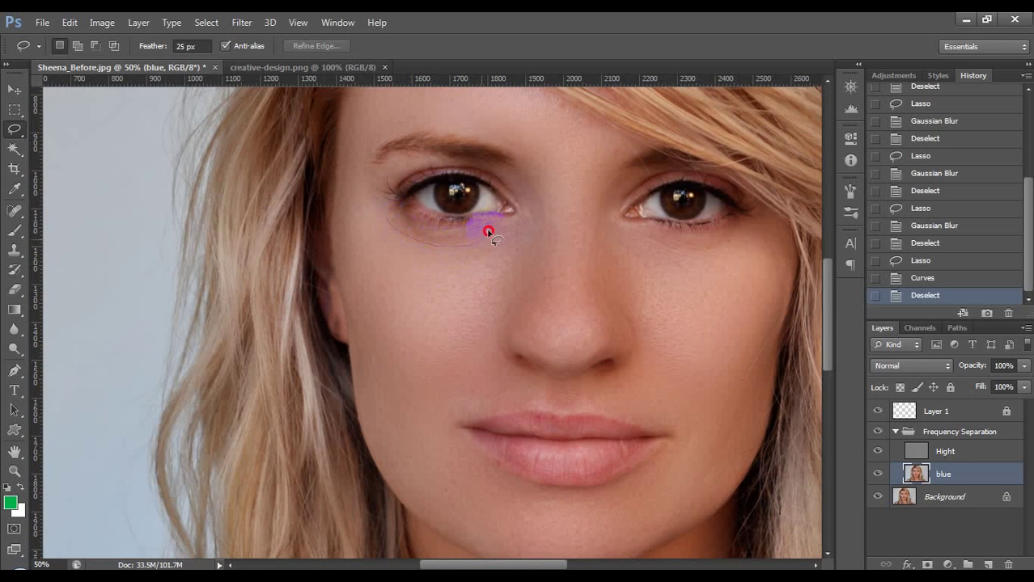
pyautogui.moveTo(401, 217); pyautogui.dragTo(401, 218)
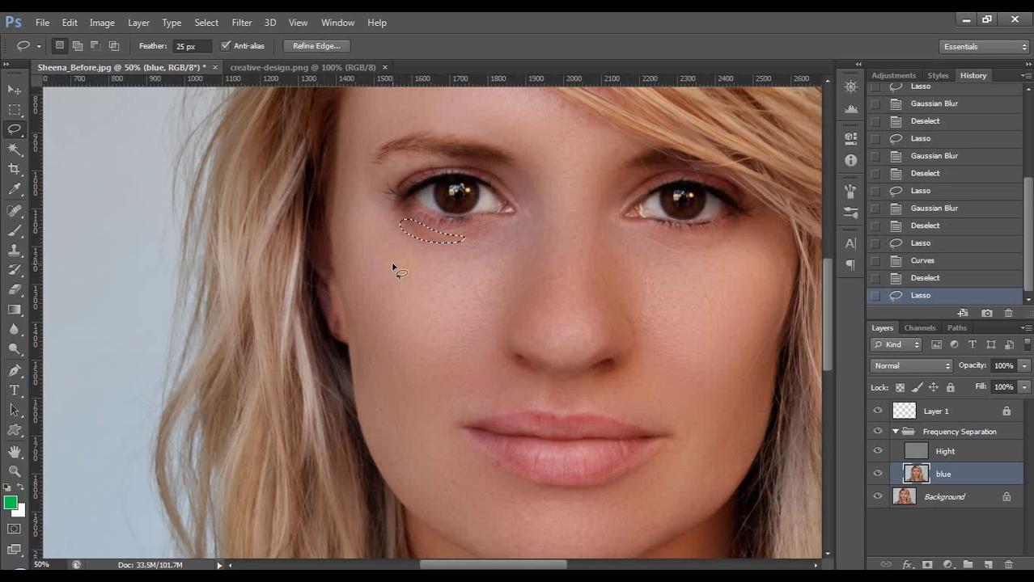
pyautogui.hotkey('ctrl', 'm')
pyautogui.moveTo(208, 105); pyautogui.dragTo(138, 184)
pyautogui.moveTo(140, 341); pyautogui.dragTo(139, 330)
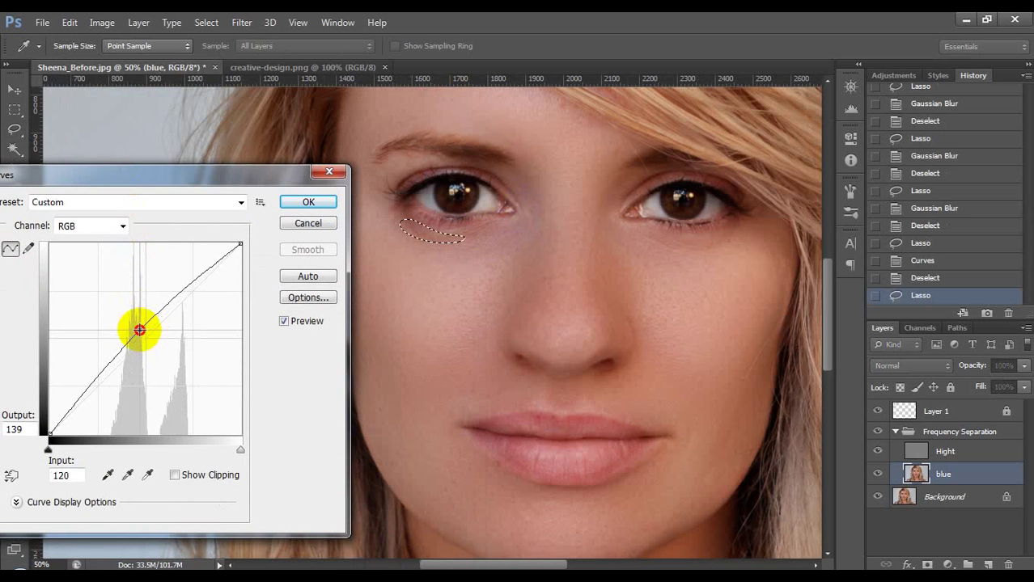
pyautogui.press('Return')
pyautogui.click(528, 255)
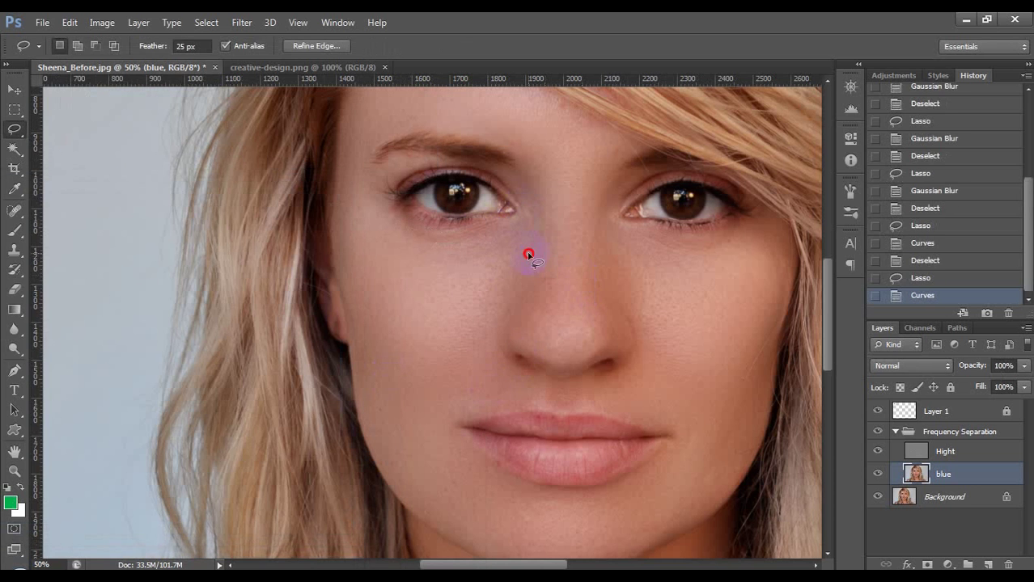
# Lasso the nostril edge on the picture's left side of the nose, apply a 30-pixel Gaussian Blur, and clear the selection.
pyautogui.hotkey('ctrl', '-')
pyautogui.hotkey('ctrl', '-')
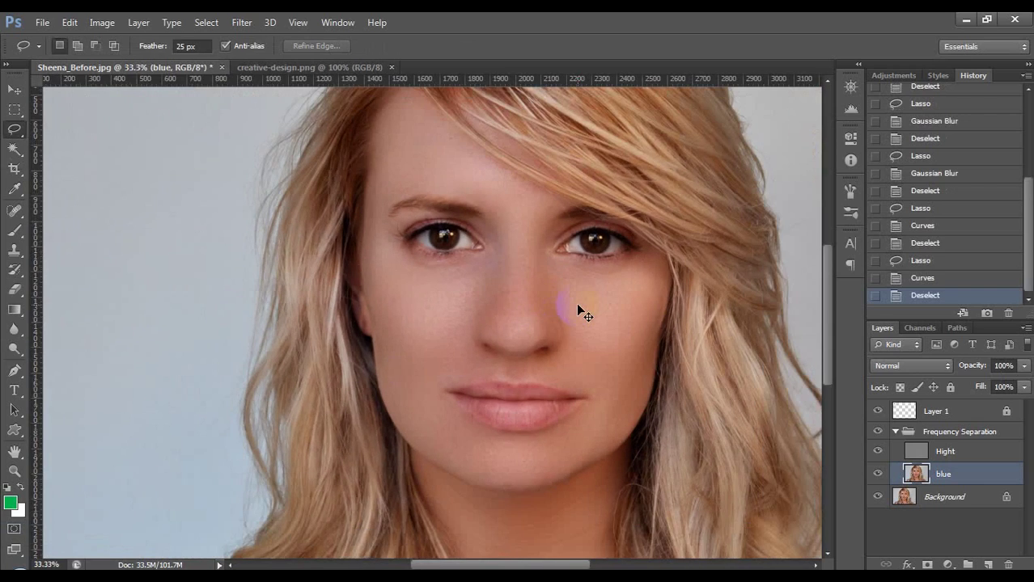
pyautogui.hotkey('ctrl', '-')
pyautogui.hotkey('ctrl', '+')
pyautogui.hotkey('ctrl', '+')
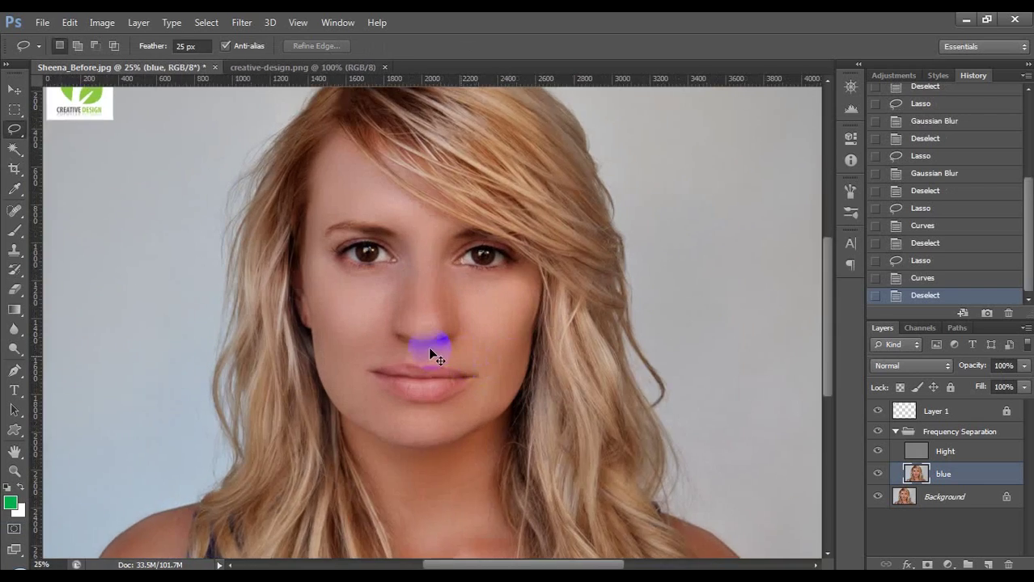
pyautogui.hotkey('ctrl', '+')
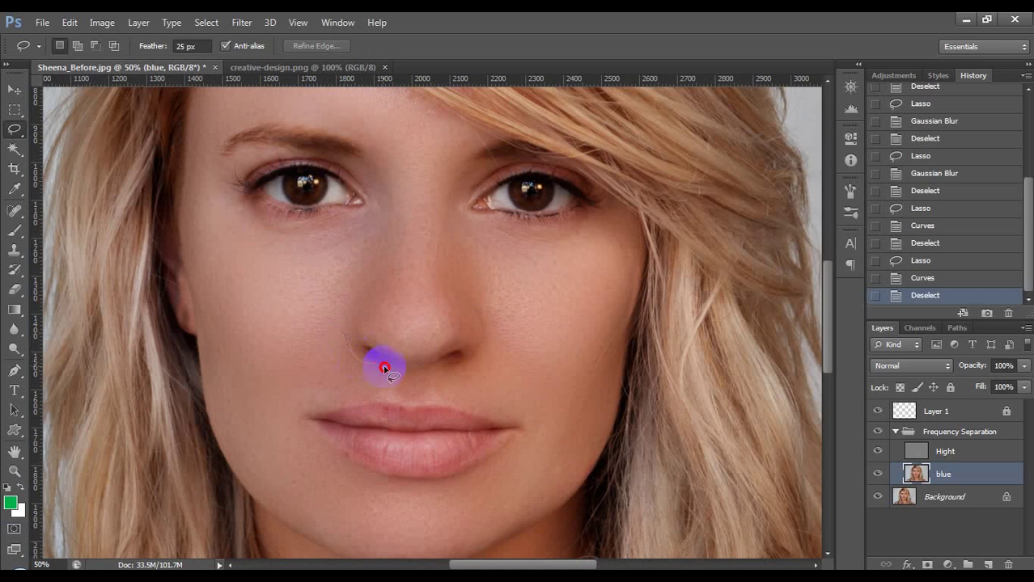
pyautogui.moveTo(349, 331); pyautogui.dragTo(349, 330)
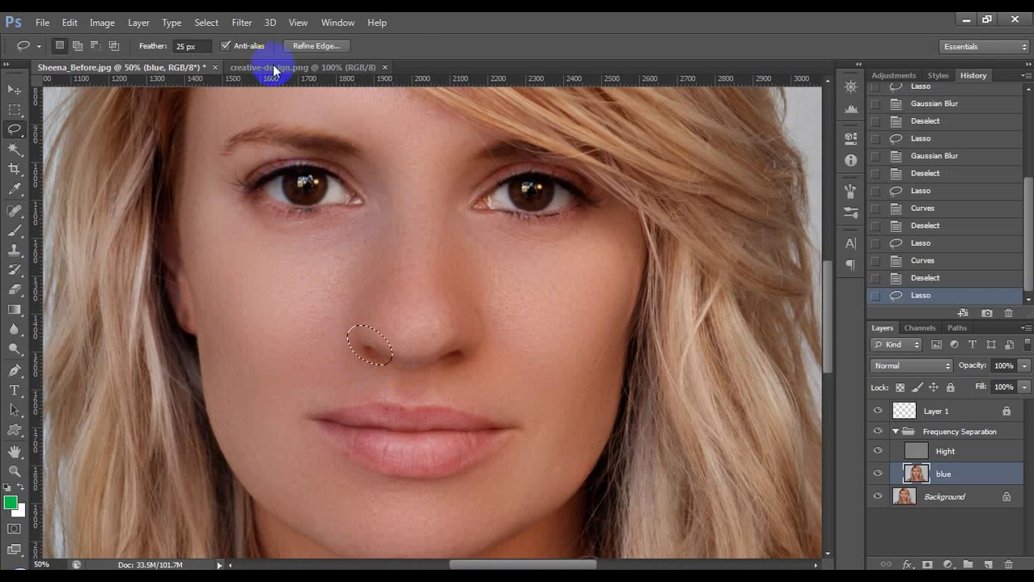
pyautogui.click(242, 22)
pyautogui.moveTo(289, 175)
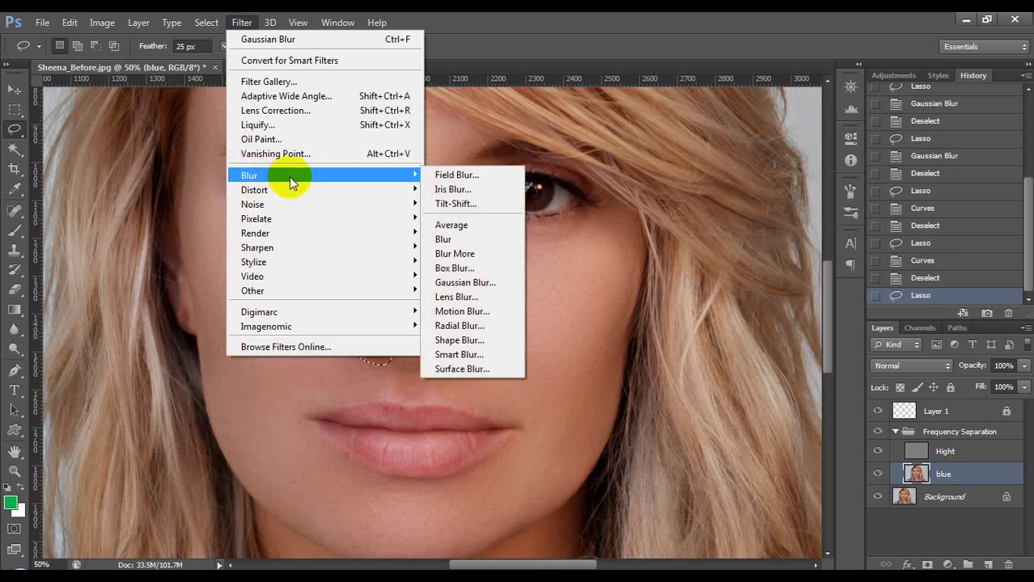
pyautogui.click(477, 279)
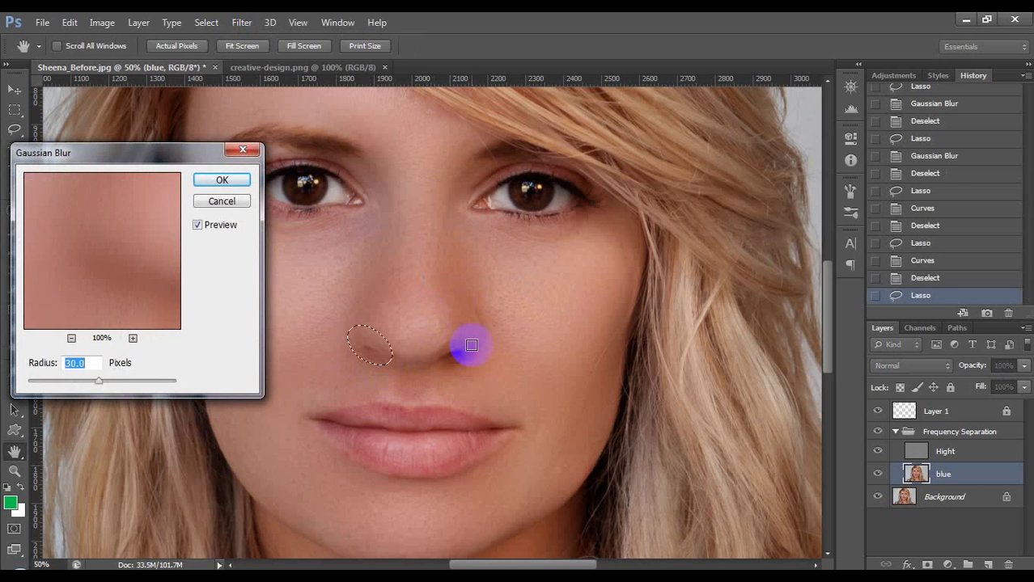
pyautogui.press('Return')
pyautogui.click(454, 318)
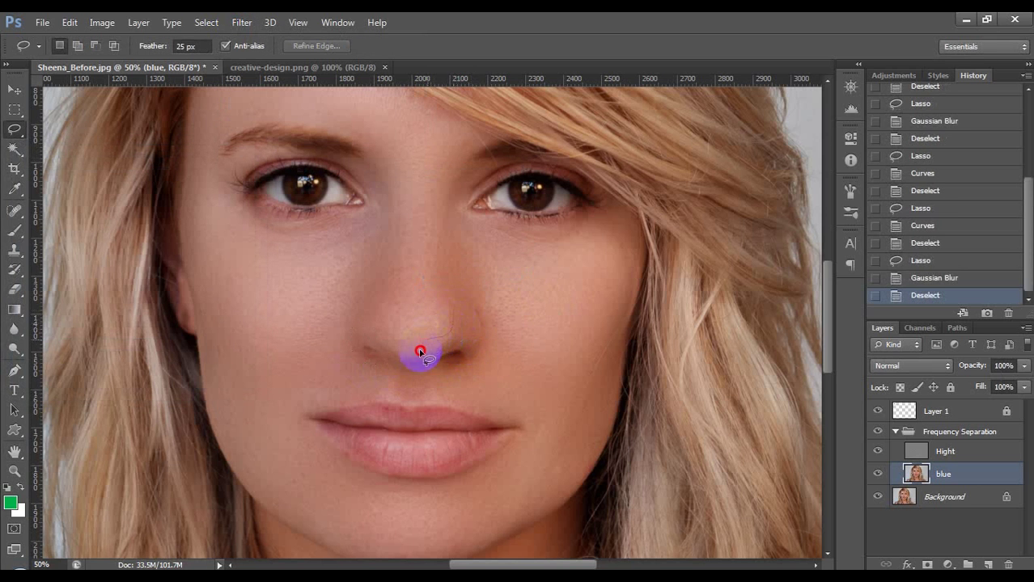
# Lasso the nose wing and nostril on the picture's right side, apply a 4.7-pixel Gaussian Blur, and deselect.
pyautogui.moveTo(430, 369)
pyautogui.mouseDown()
pyautogui.moveTo(471, 370)
pyautogui.moveTo(486, 348)
pyautogui.moveTo(487, 315)
pyautogui.moveTo(463, 311)
pyautogui.mouseUp()
pyautogui.click(242, 22)
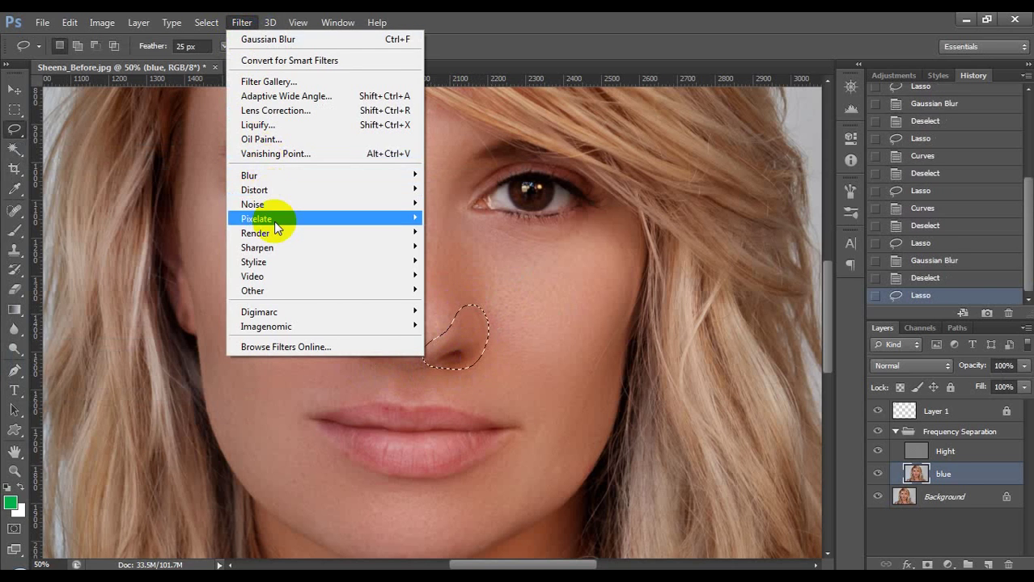
pyautogui.moveTo(283, 176)
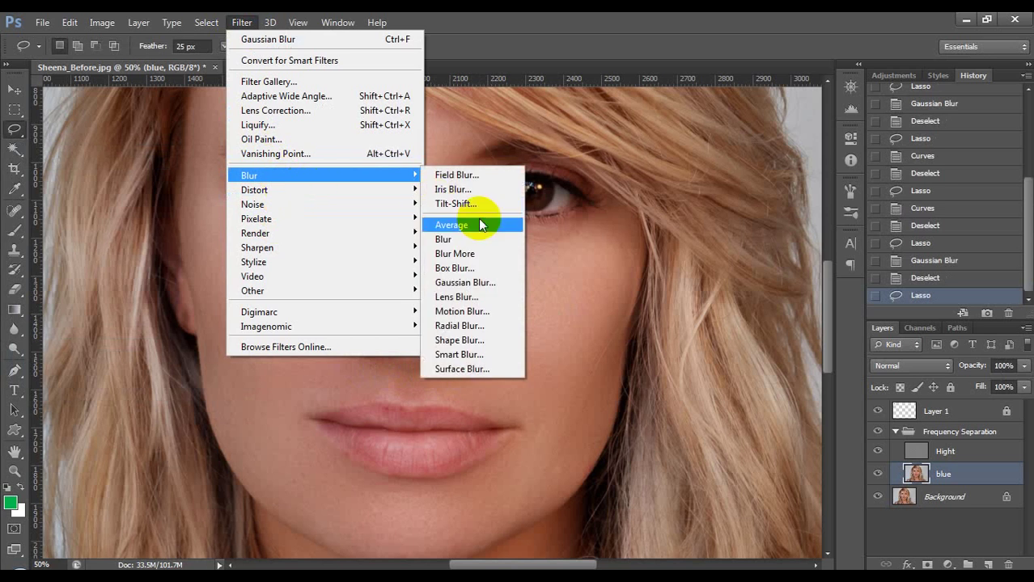
pyautogui.click(466, 282)
pyautogui.moveTo(99, 380); pyautogui.dragTo(70, 382)
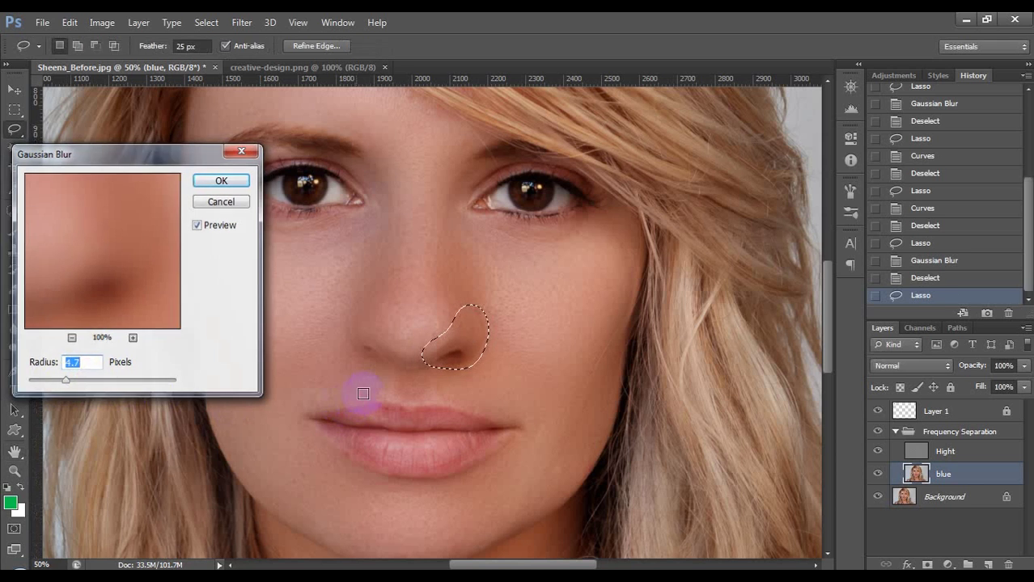
pyautogui.press('Return')
pyautogui.hotkey('ctrl', 'd')
# Lasso the dark nostril on the picture's right side, lighten it with Curves from input 121 to output 135, and deselect.
pyautogui.scroll(-3, 545, 352)
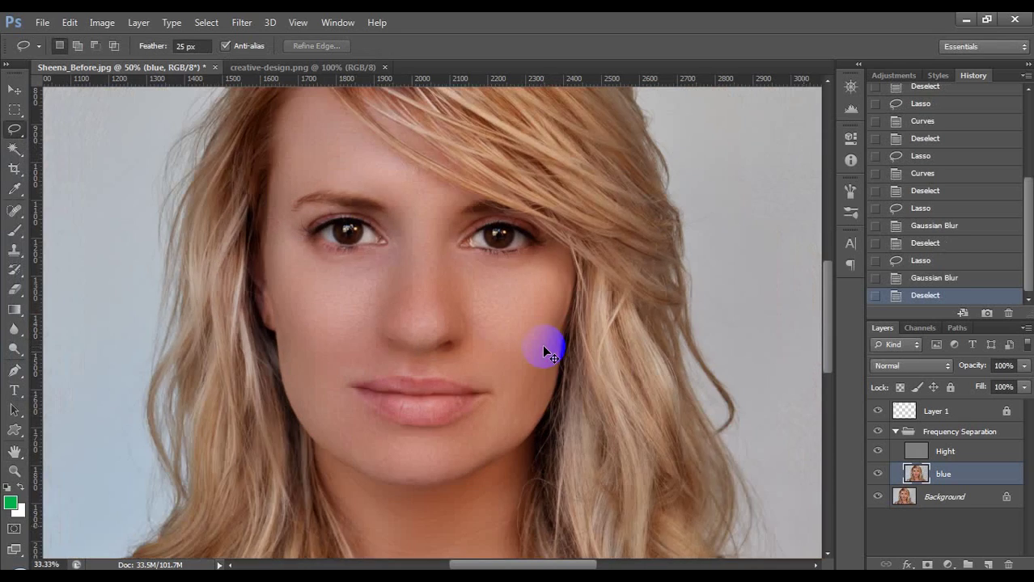
pyautogui.scroll(3, 431, 360)
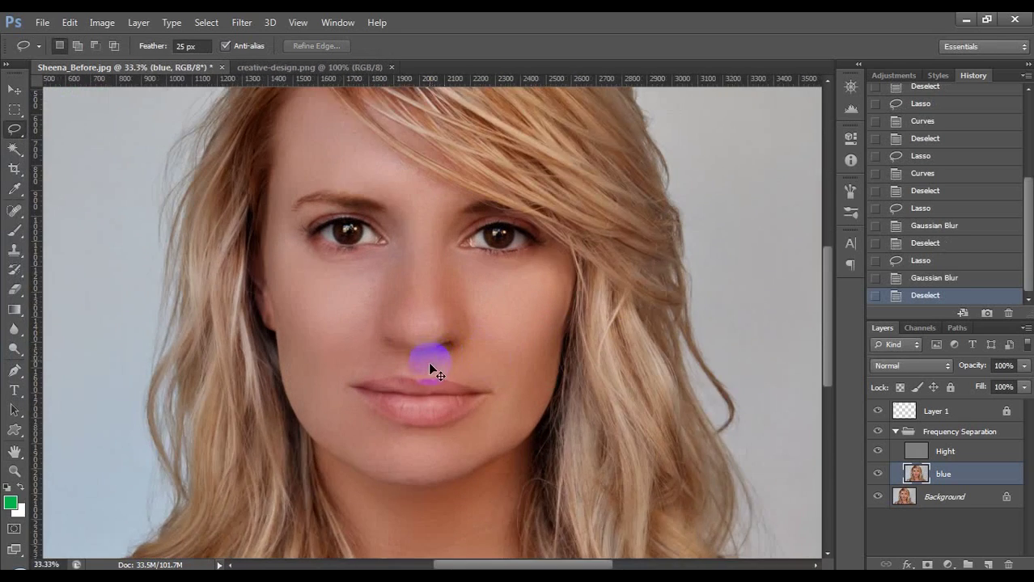
pyautogui.moveTo(447, 346)
pyautogui.mouseDown()
pyautogui.moveTo(431, 363)
pyautogui.moveTo(463, 354)
pyautogui.moveTo(450, 348)
pyautogui.mouseUp()
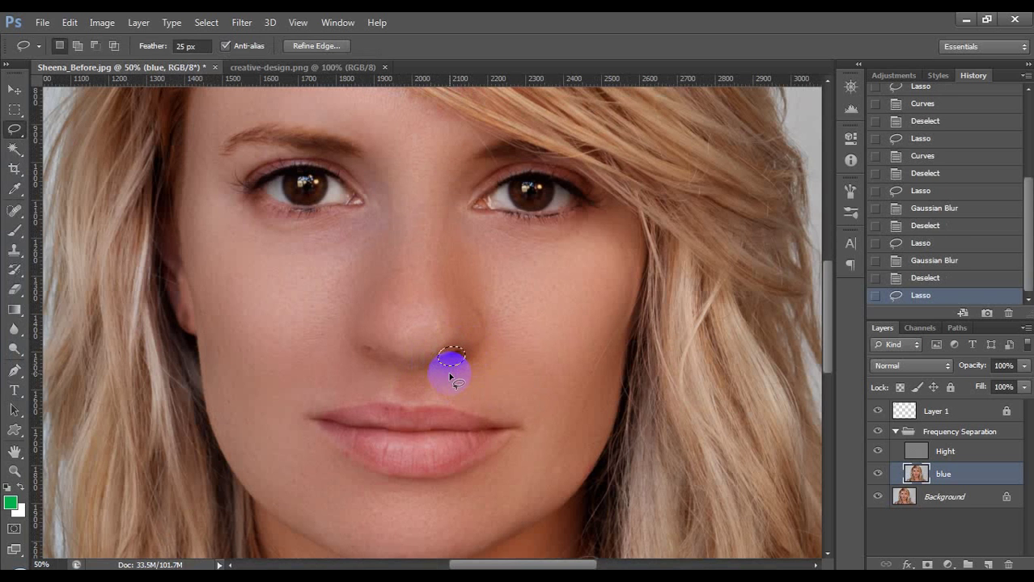
pyautogui.hotkey('ctrl', 'm')
pyautogui.moveTo(460, 80); pyautogui.dragTo(706, 126)
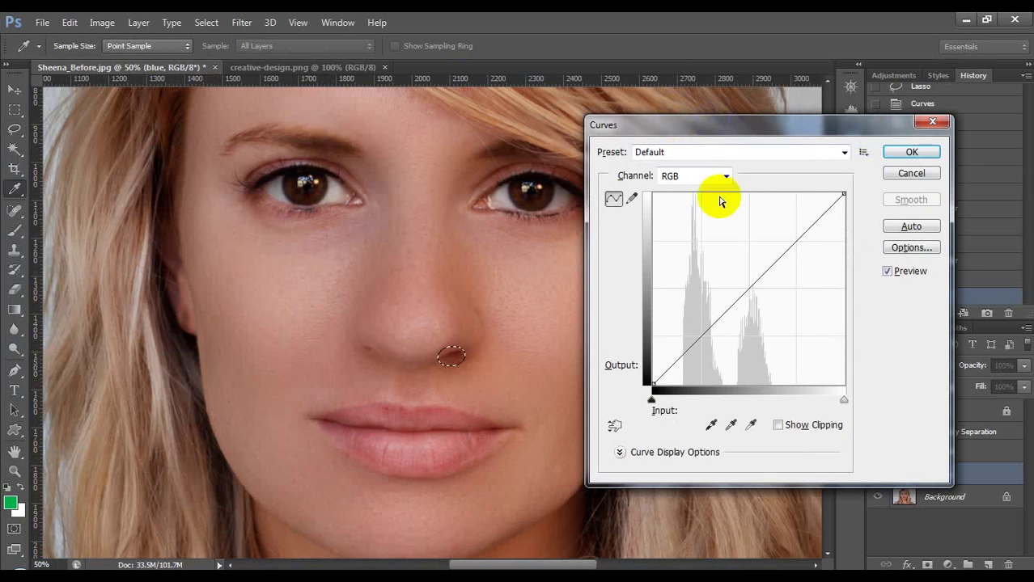
pyautogui.moveTo(742, 288)
pyautogui.mouseDown()
pyautogui.moveTo(732, 268)
pyautogui.moveTo(766, 318)
pyautogui.moveTo(733, 278)
pyautogui.moveTo(743, 283)
pyautogui.mouseUp()
pyautogui.press('Escape')
pyautogui.hotkey('ctrl', 'm')
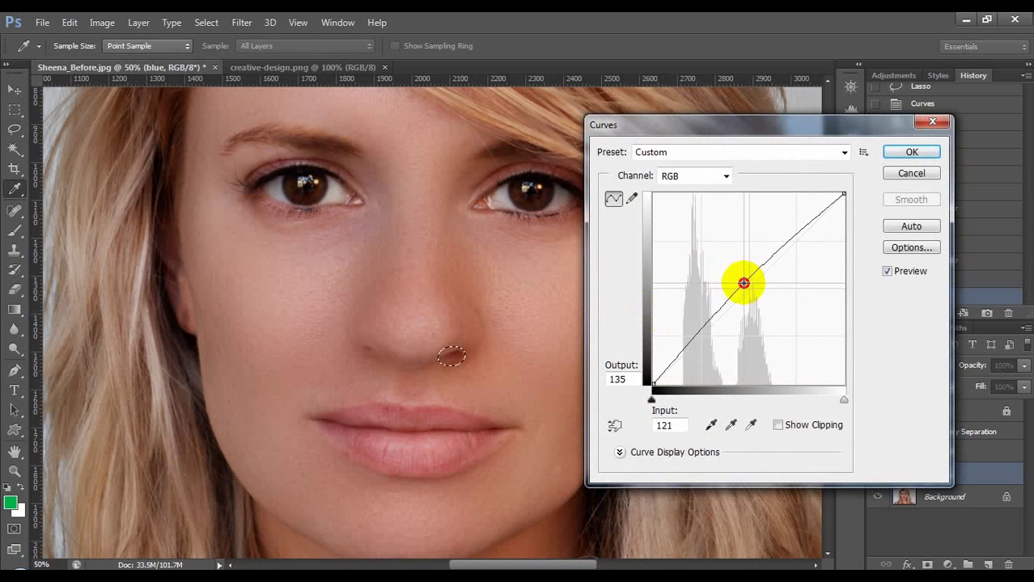
pyautogui.press('Return')
pyautogui.hotkey('ctrl', 'd')
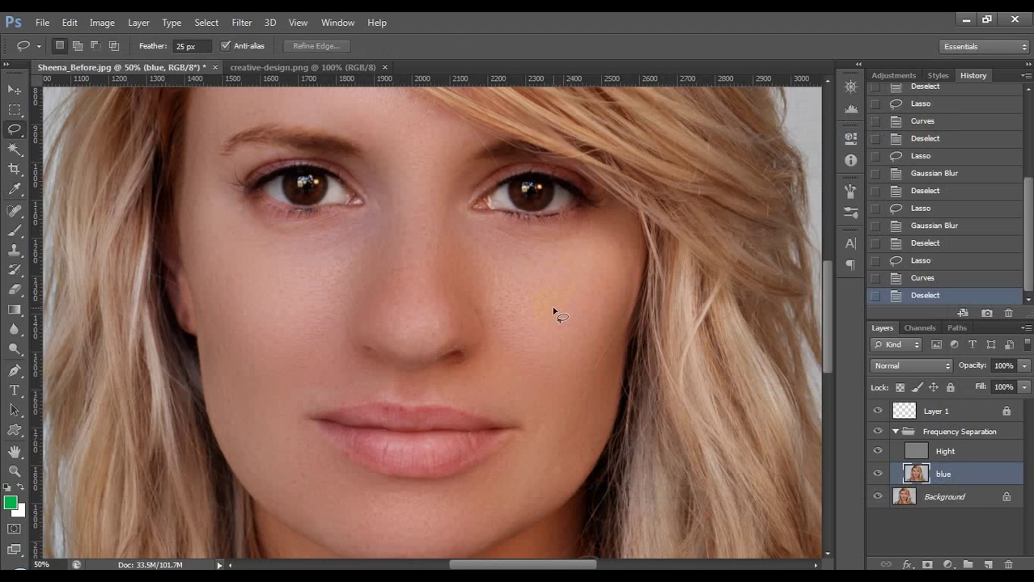
# Lasso an oval around the tip of the nose, apply a 35-pixel Gaussian Blur, and clear the selection.
pyautogui.scroll(-3, 542, 314)
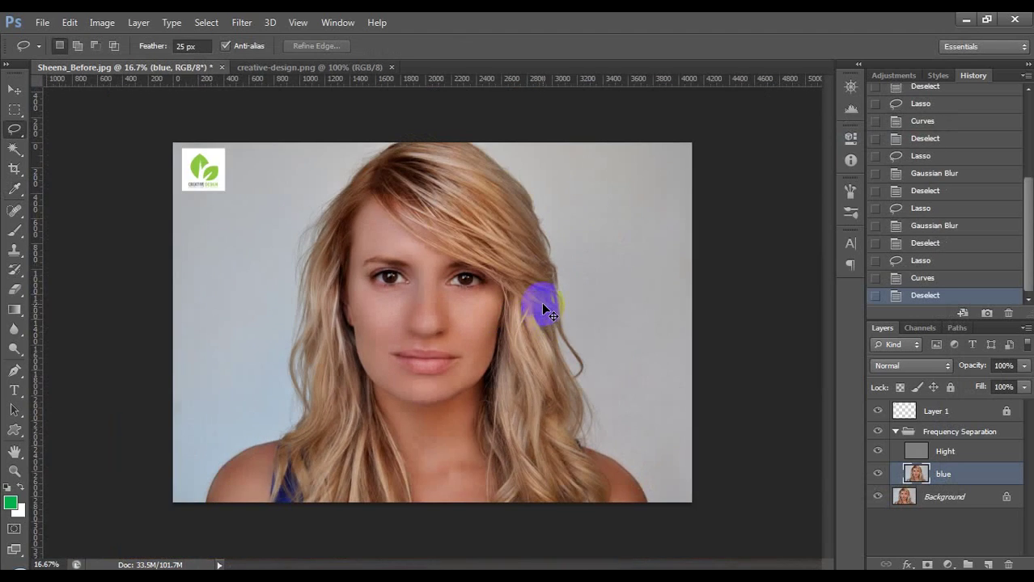
pyautogui.scroll(1, 541, 311)
pyautogui.scroll(3, 538, 309)
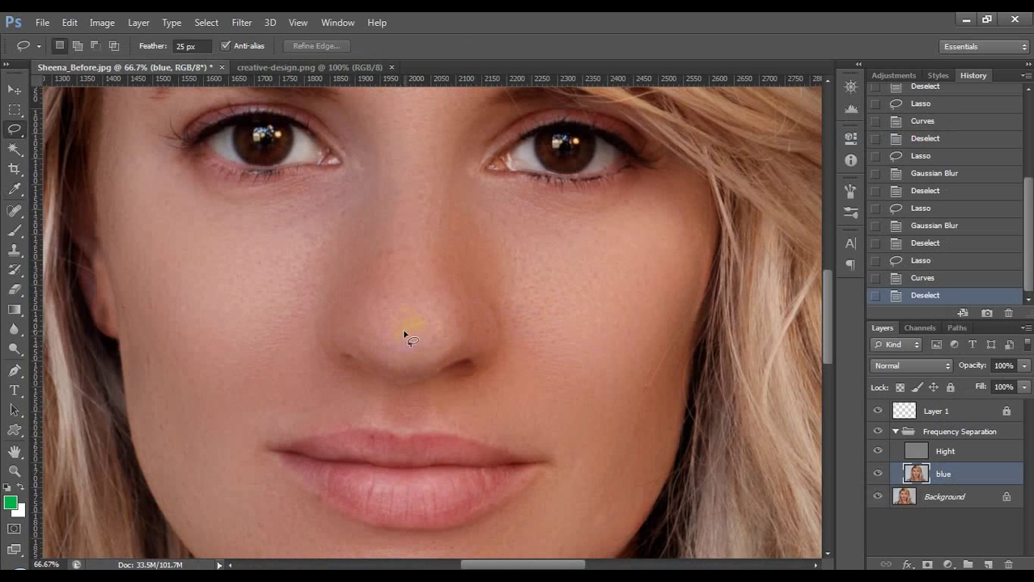
pyautogui.moveTo(391, 343)
pyautogui.mouseDown()
pyautogui.moveTo(429, 361)
pyautogui.moveTo(465, 334)
pyautogui.moveTo(413, 292)
pyautogui.mouseUp()
pyautogui.moveTo(435, 346); pyautogui.dragTo(435, 348)
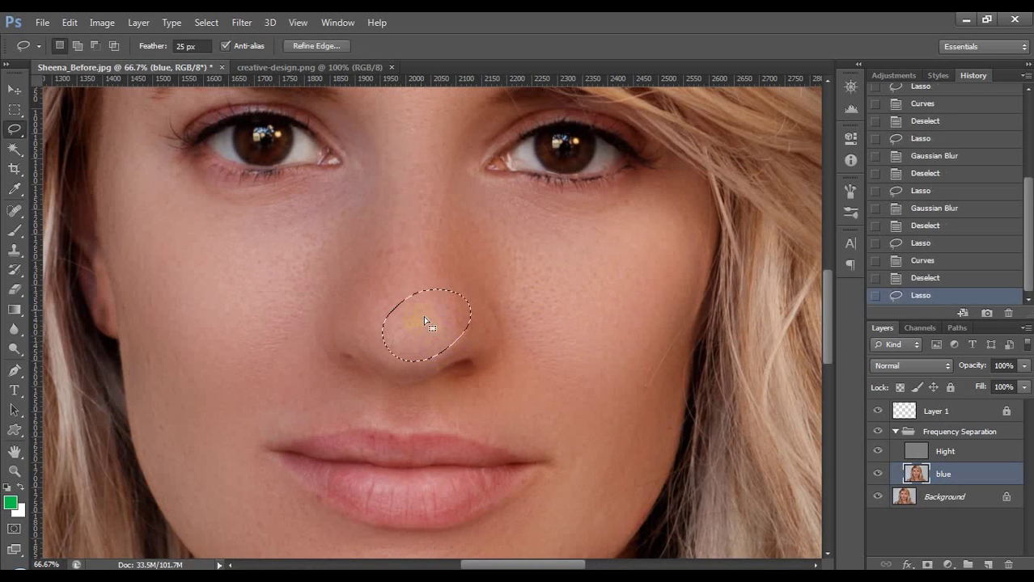
pyautogui.click(236, 22)
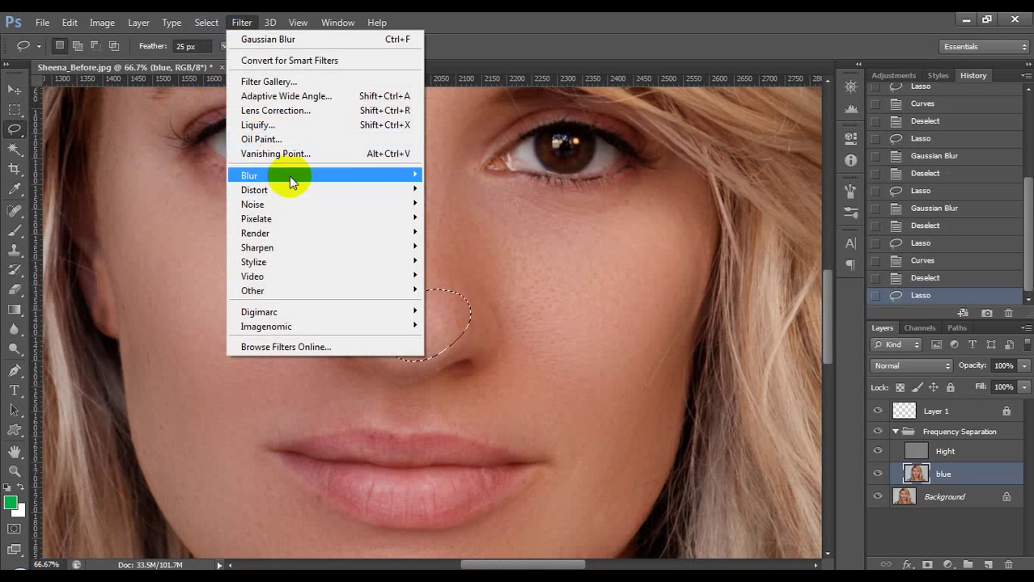
pyautogui.moveTo(295, 175)
pyautogui.click(474, 290)
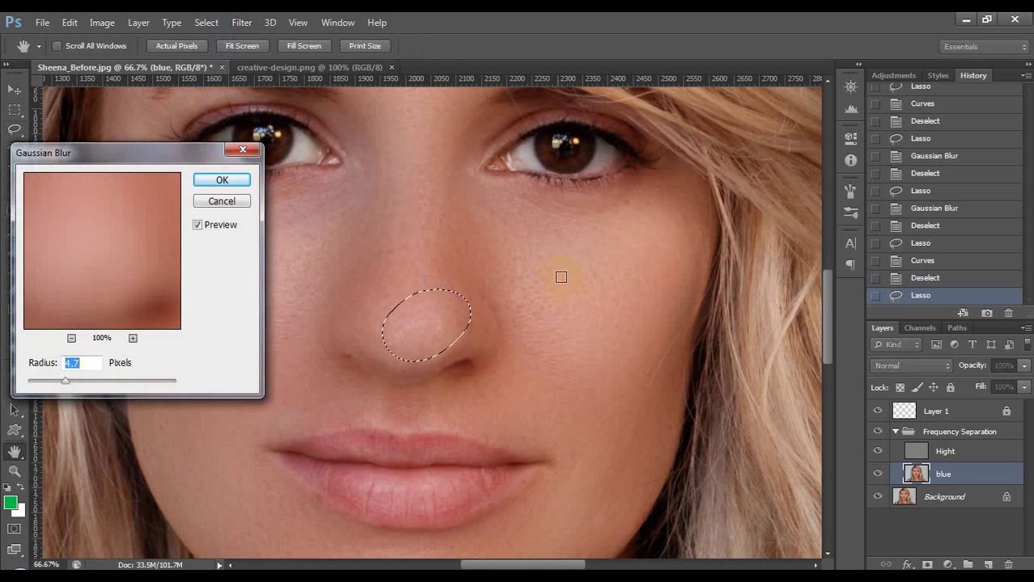
pyautogui.click(98, 387)
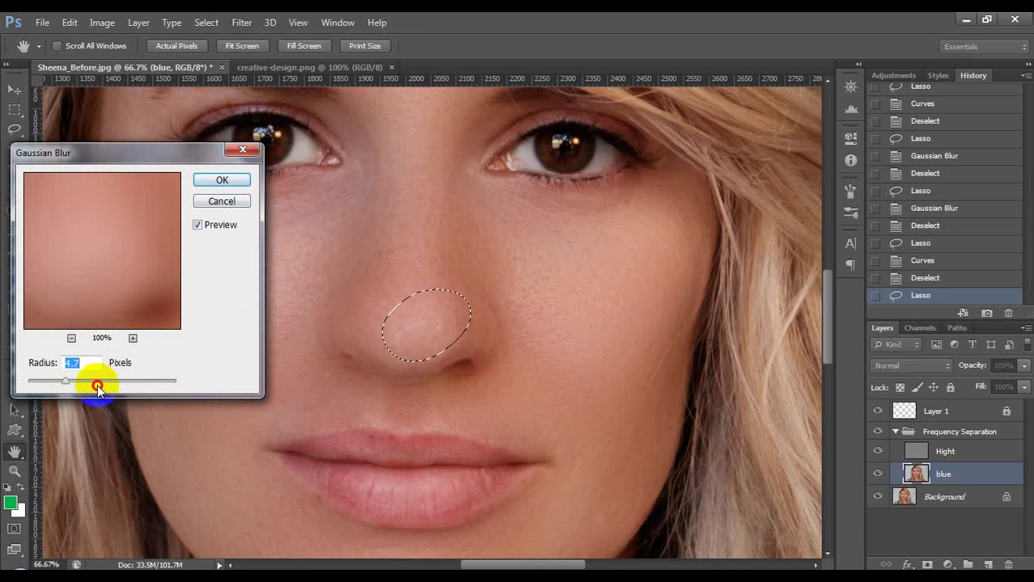
pyautogui.moveTo(97, 388)
pyautogui.mouseDown()
pyautogui.moveTo(111, 381)
pyautogui.moveTo(101, 379)
pyautogui.mouseUp()
pyautogui.write('35')
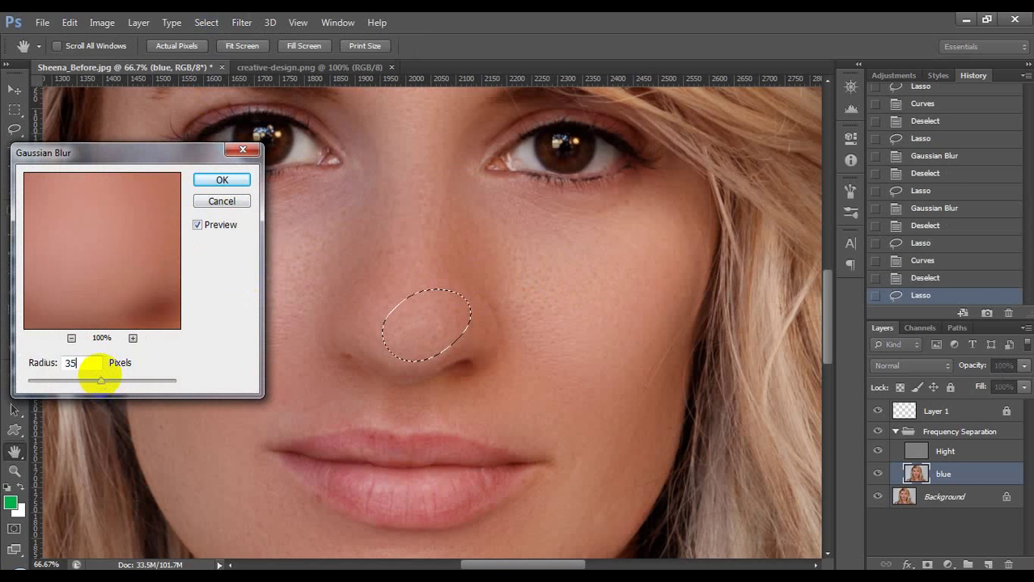
pyautogui.press('Return')
pyautogui.hotkey('ctrl', 'd')
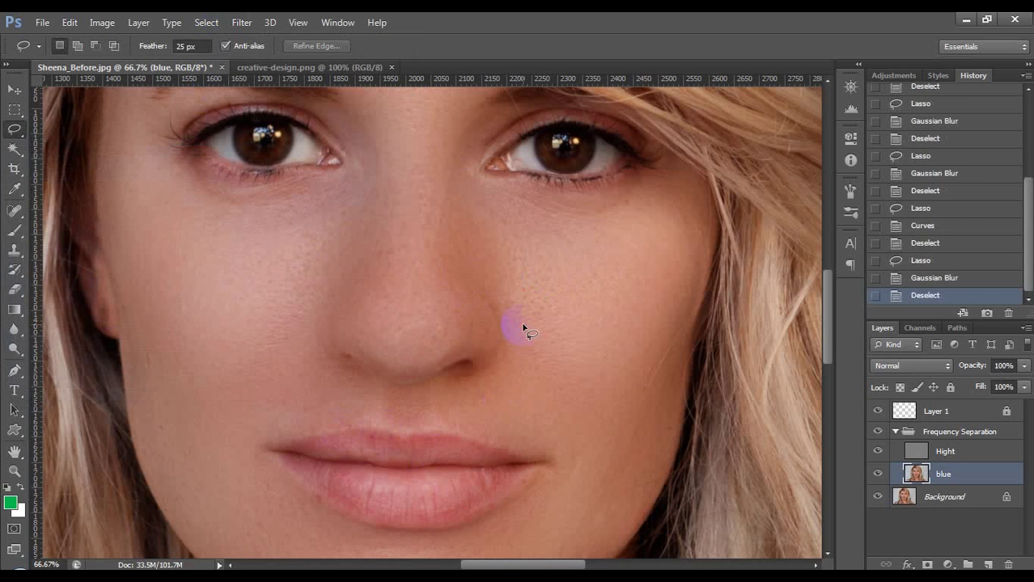
pyautogui.scroll(-3, 524, 330)
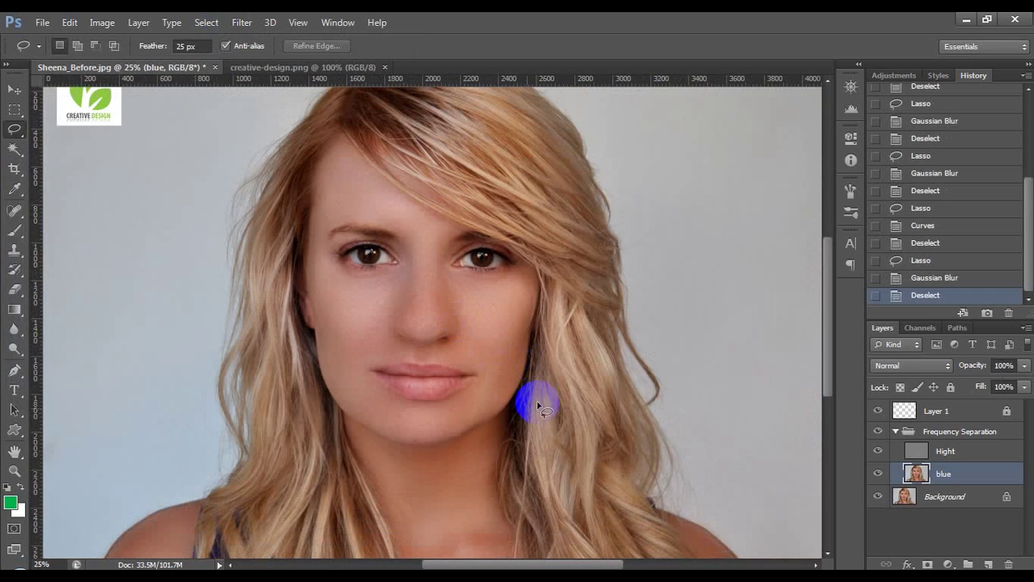
# Save the layered document as a Photoshop PSD file with layers included and Maximize Compatibility enabled.
pyautogui.hotkey('ctrl', 'r')
pyautogui.scroll(-5, 482, 397)
pyautogui.moveTo(462, 314)
pyautogui.mouseDown()
pyautogui.moveTo(470, 257)
pyautogui.moveTo(446, 388)
pyautogui.moveTo(466, 466)
pyautogui.mouseUp()
pyautogui.hotkey('ctrl', 'r')
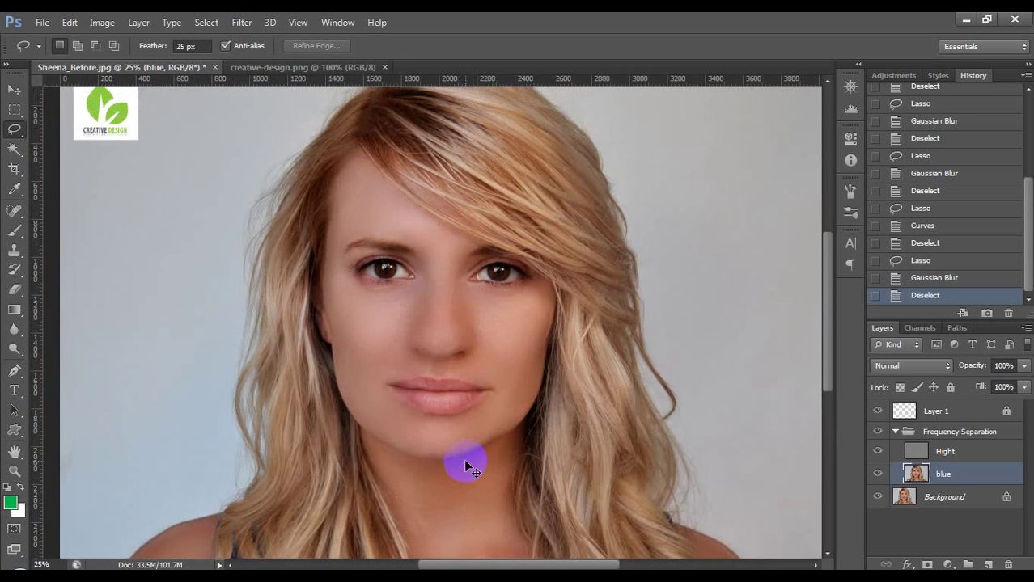
pyautogui.hotkey('ctrl', '-')
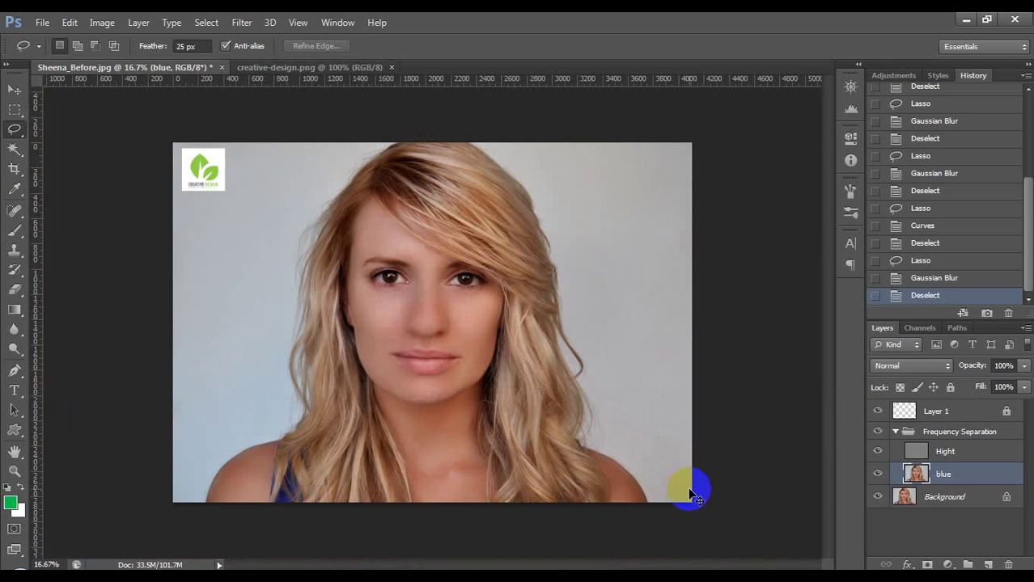
pyautogui.hotkey('ctrl', 'shift', 's')
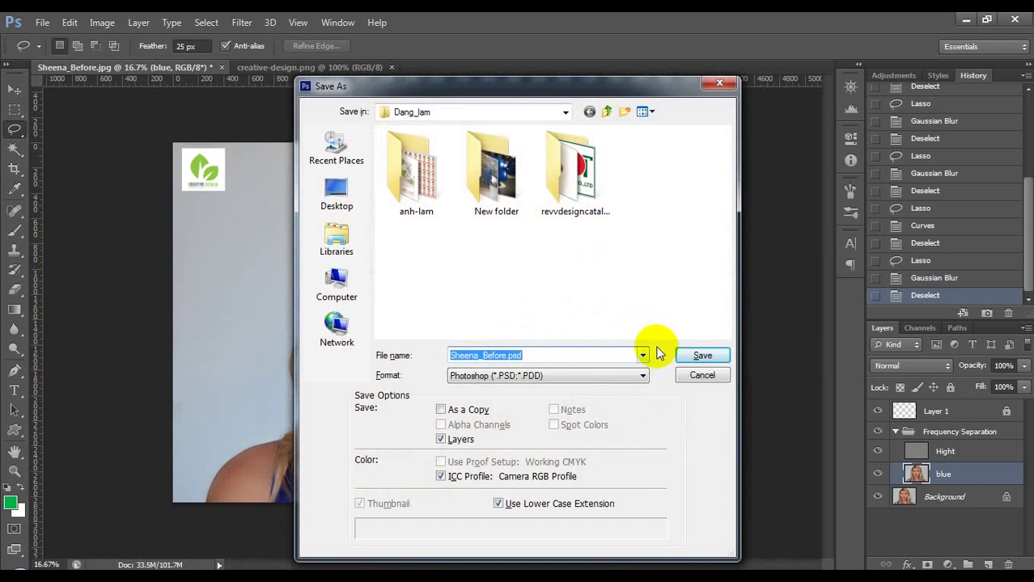
pyautogui.click(696, 355)
pyautogui.click(667, 181)
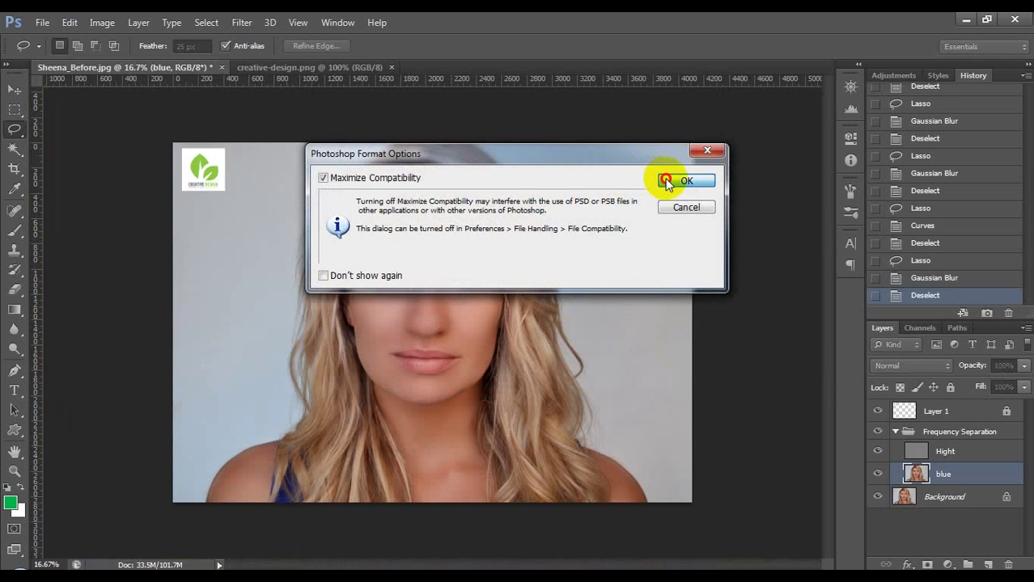
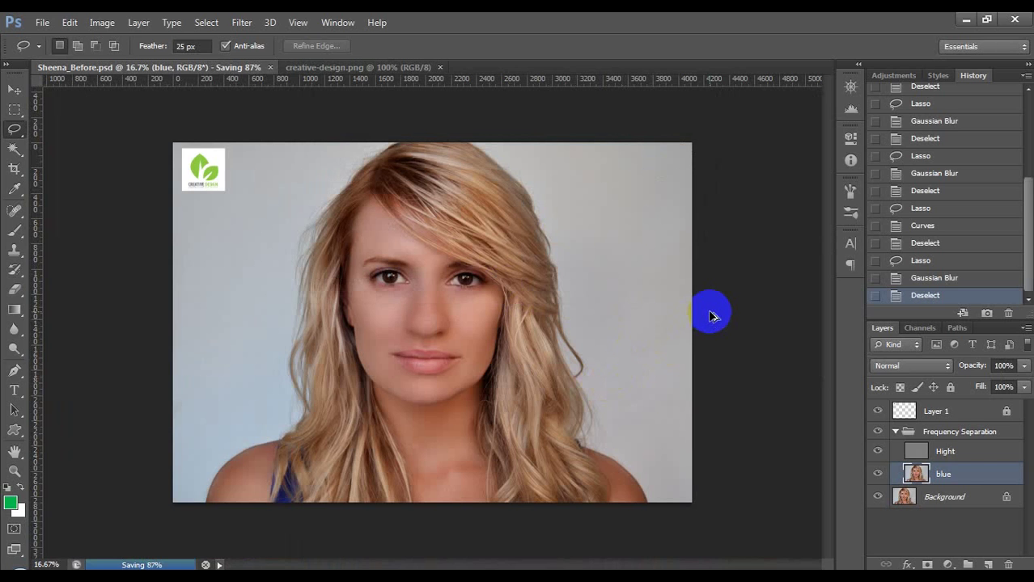
# Stamp the Frequency Separation group into a merged layer, hide the original group, and compare the portrait before and after retouching.
pyautogui.click(941, 434)
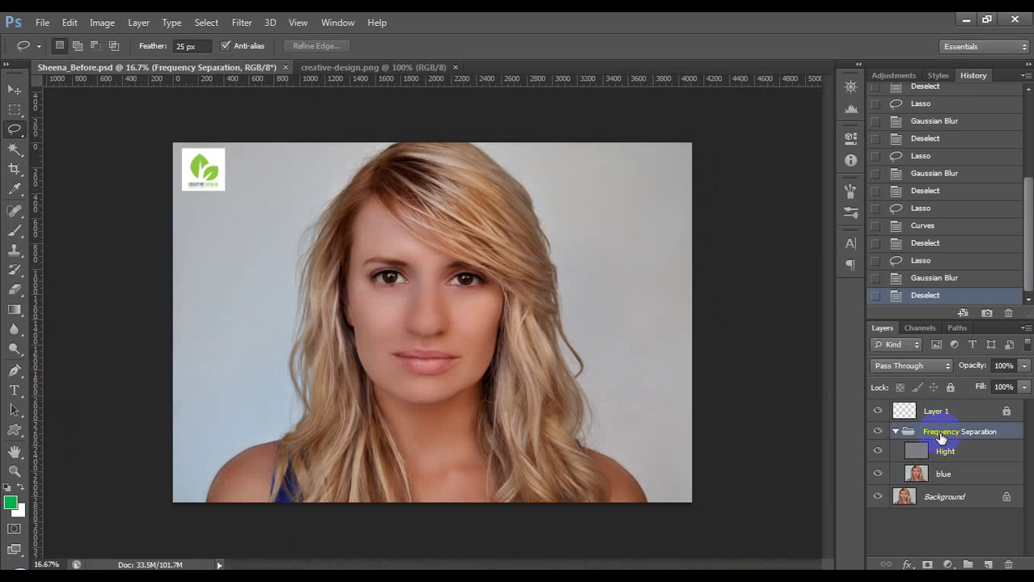
pyautogui.hotkey('ctrl', 'alt', 'e')
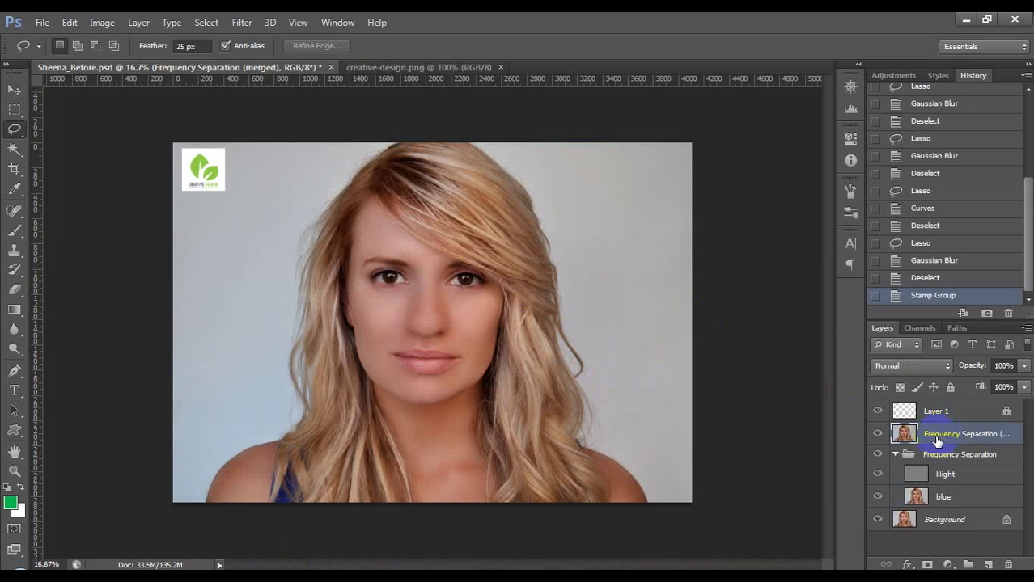
pyautogui.click(896, 456)
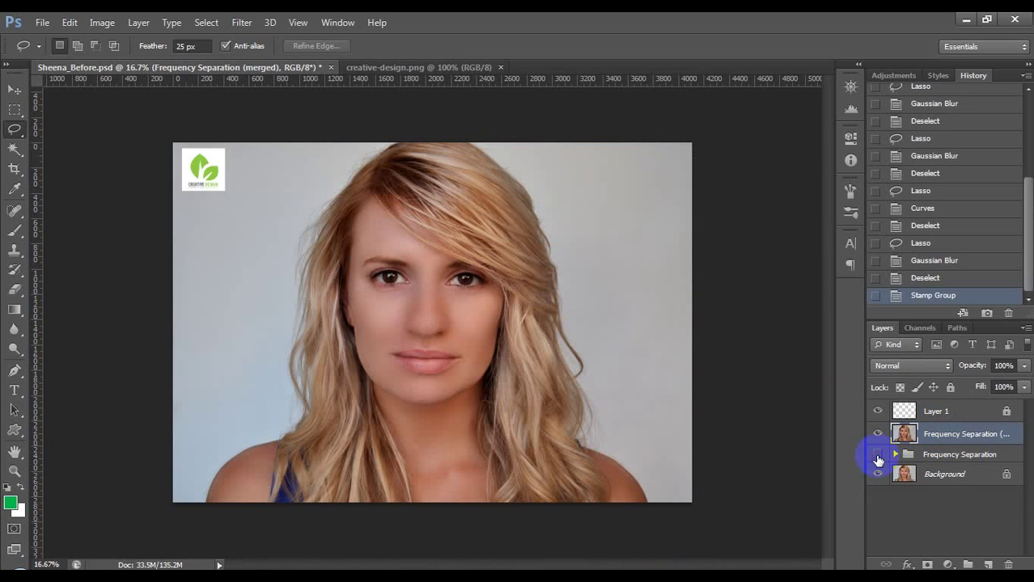
pyautogui.click(877, 438)
pyautogui.click(878, 437)
pyautogui.click(878, 437)
pyautogui.click(878, 438)
# Extend the canvas by a relative width of 4109 pixels, anchored so the blank space is added on the portrait's left side.
pyautogui.hotkey('ctrl', 'alt', 'c')
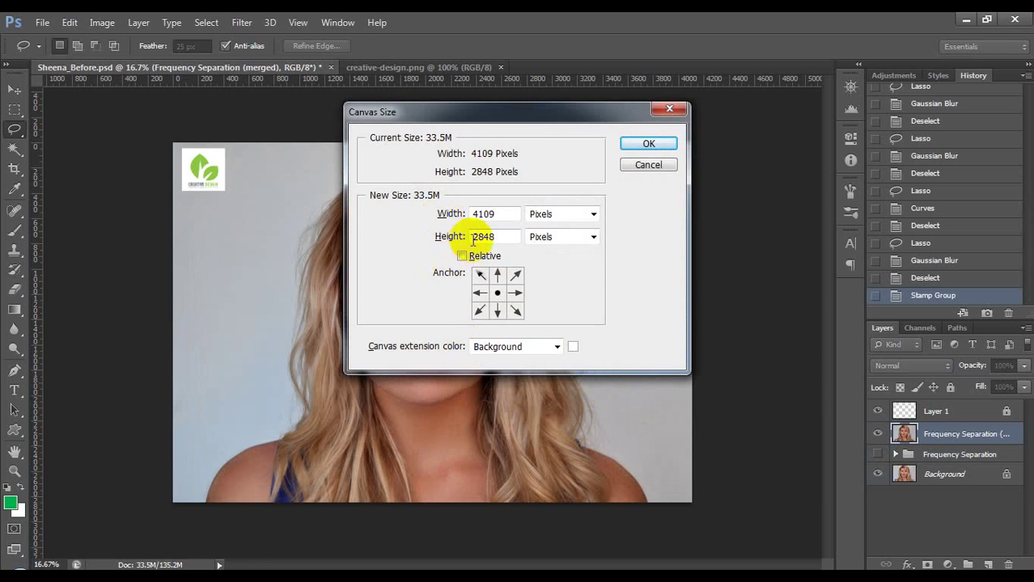
pyautogui.doubleClick(498, 214)
pyautogui.rightClick(488, 215)
pyautogui.click(519, 267)
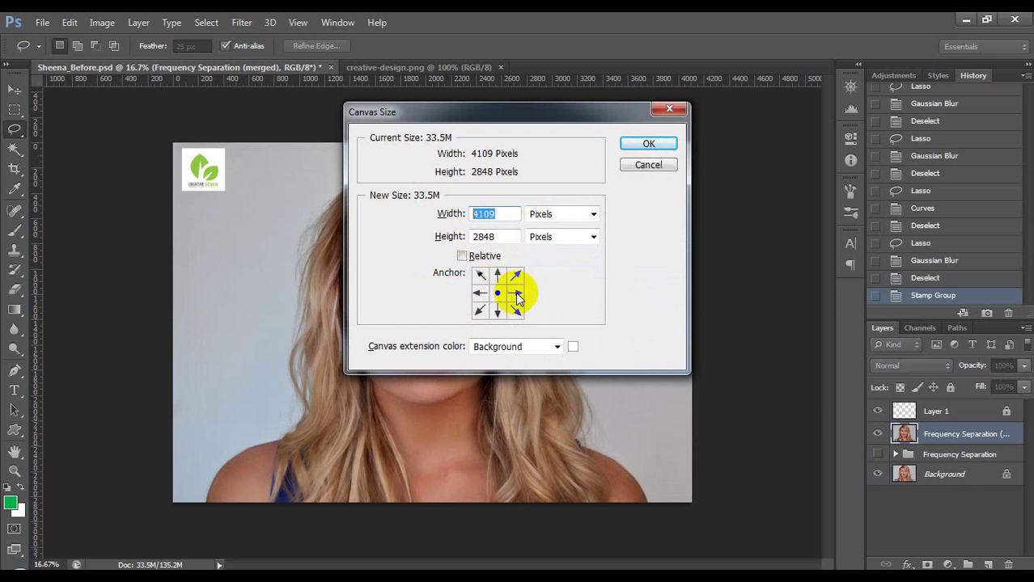
pyautogui.click(462, 255)
pyautogui.click(518, 293)
pyautogui.doubleClick(485, 214)
pyautogui.hotkey('ctrl', 'v')
pyautogui.click(646, 146)
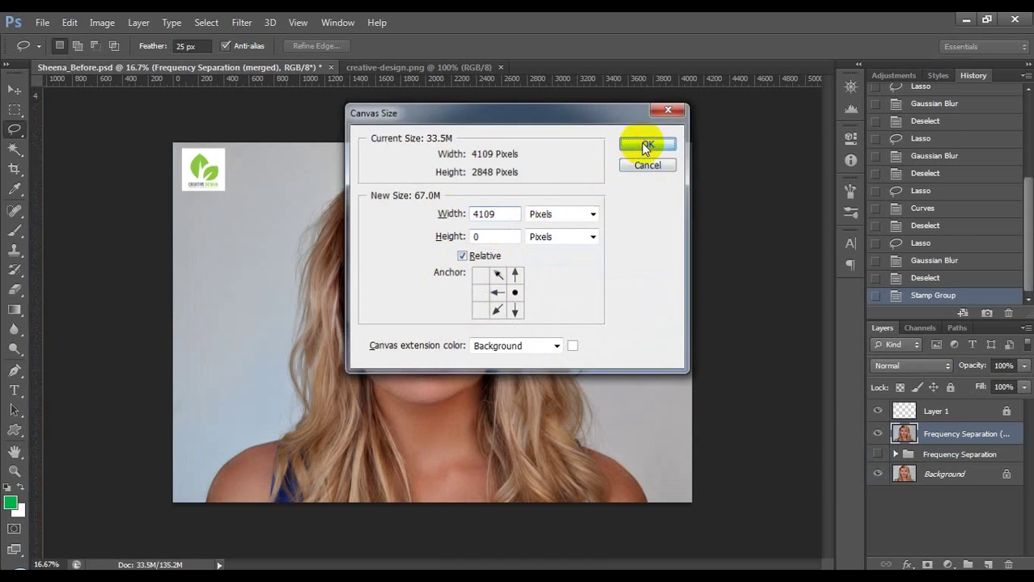
# Try to align the merged retouched layer with the left edge of the canvas.
pyautogui.click(923, 465)
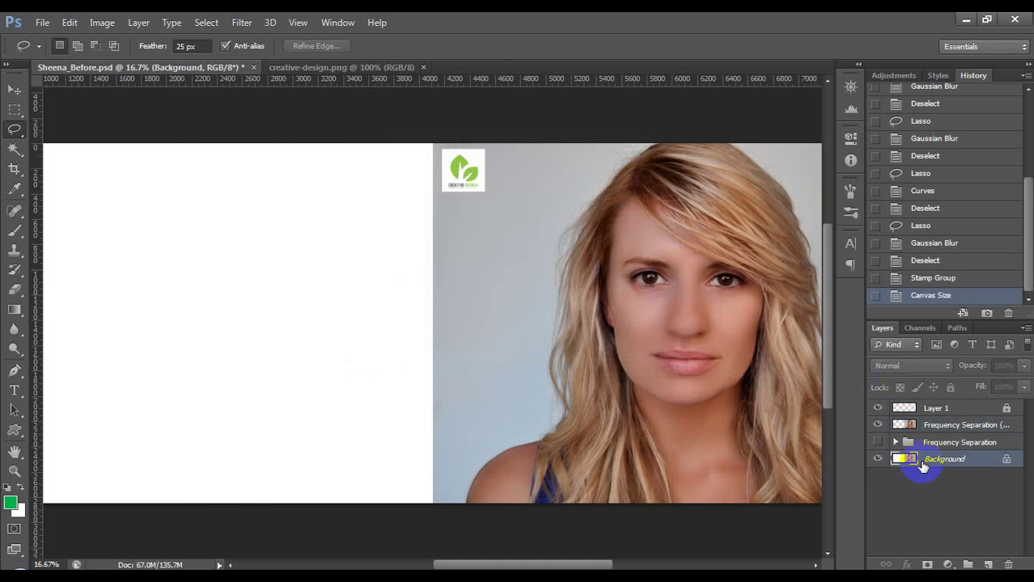
pyautogui.click(929, 429)
pyautogui.press('v')
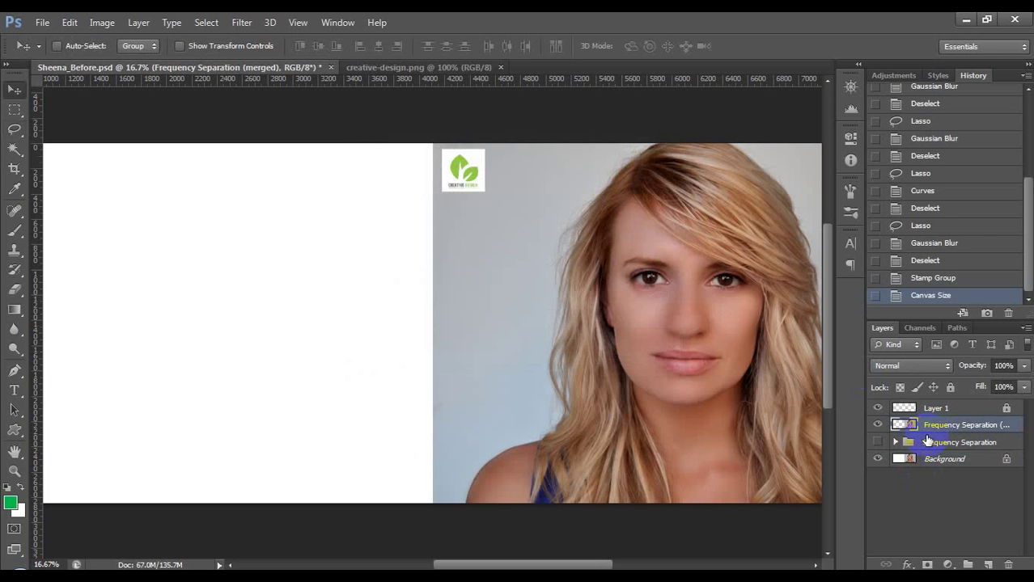
pyautogui.hotkey('ctrl', 'a')
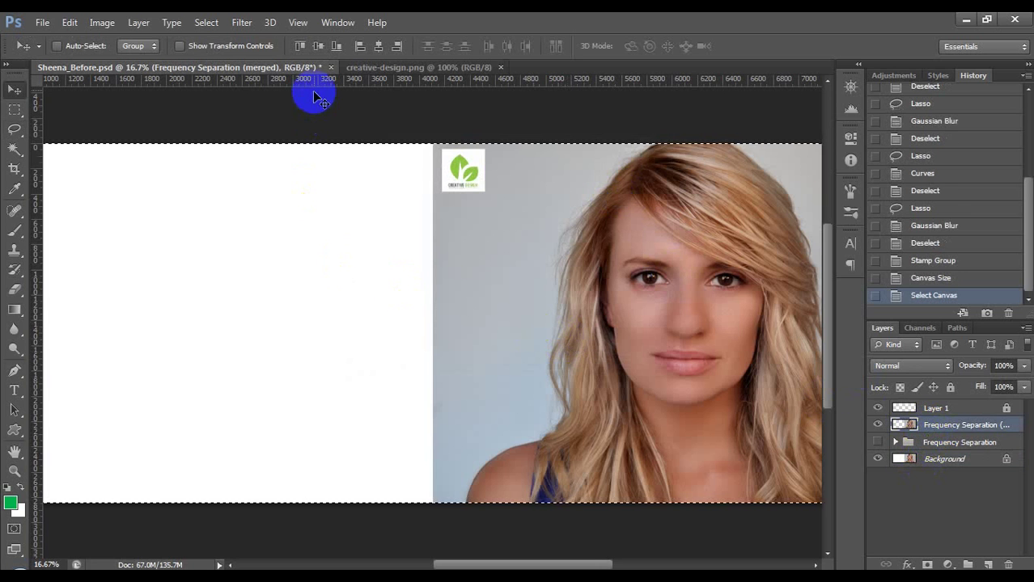
pyautogui.click(360, 46)
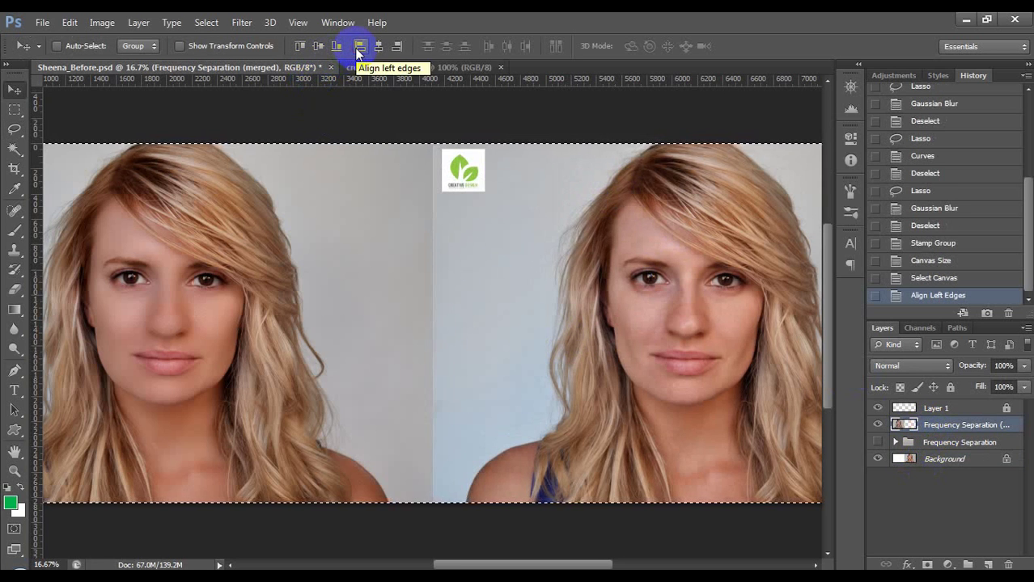
pyautogui.hotkey('ctrl', 'z')
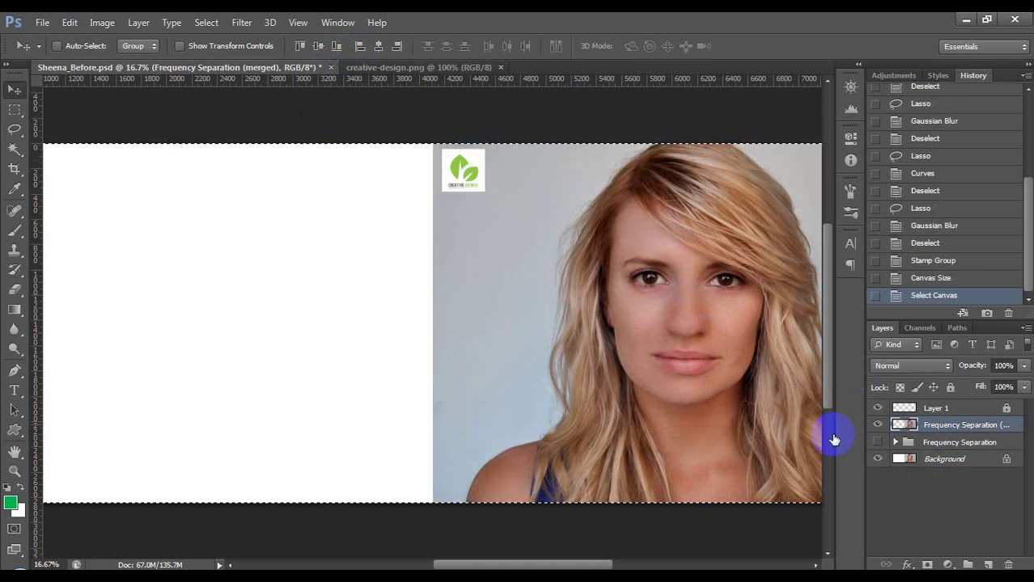
# Duplicate the Background, then use the Magic Wand and an inverted selection to copy only its original portrait to a new layer.
pyautogui.click(920, 463)
pyautogui.hotkey('ctrl', 'j')
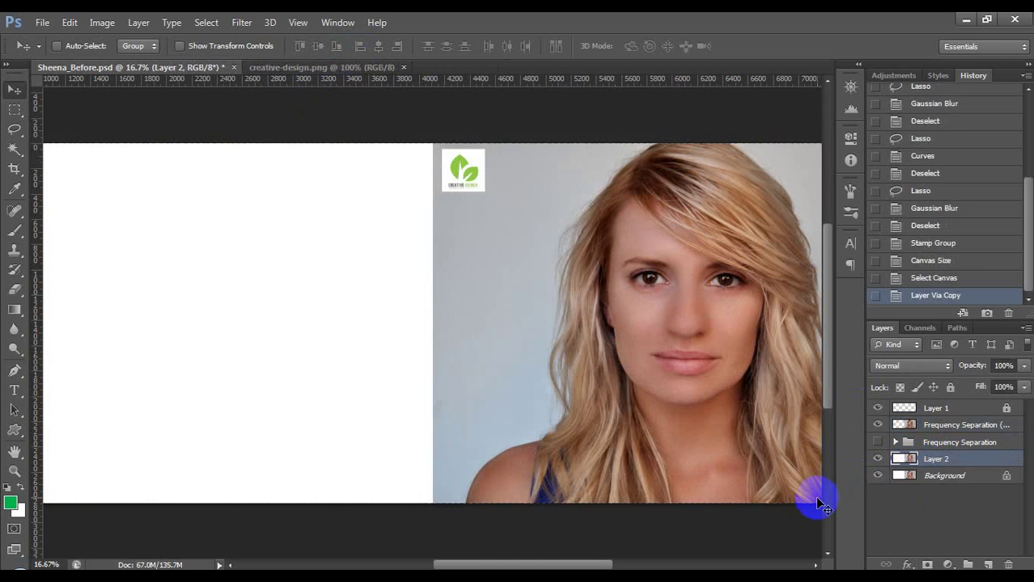
pyautogui.click(14, 148)
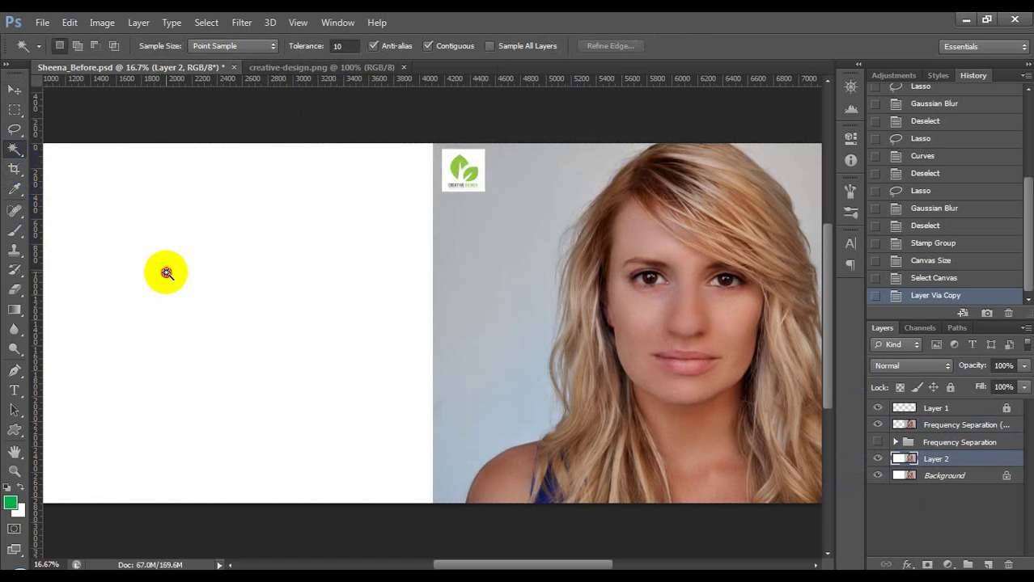
pyautogui.click(166, 278)
pyautogui.hotkey('ctrl', 'shift', 'i')
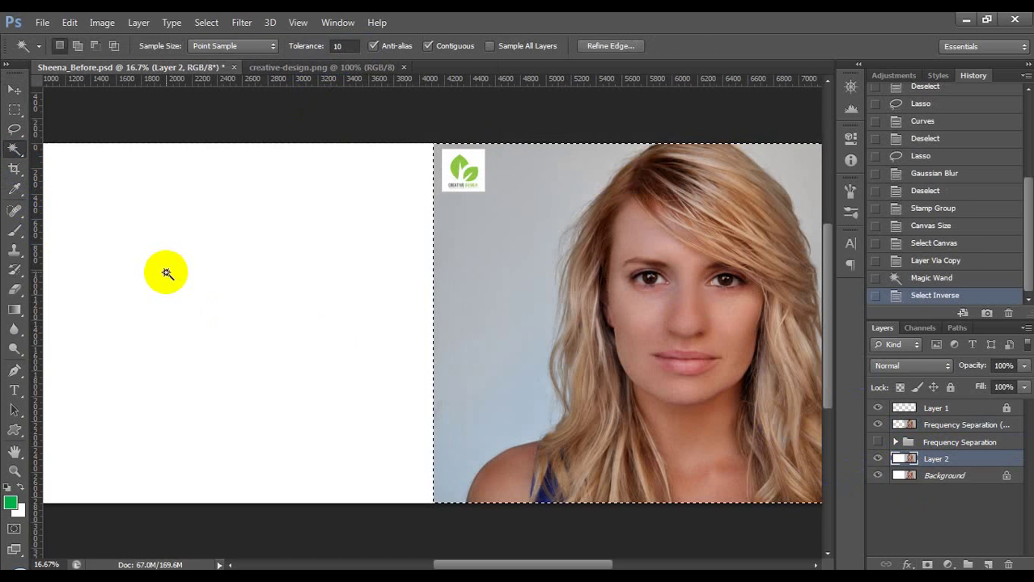
pyautogui.hotkey('ctrl', 'j')
# Align the copied original portrait with the left edge of the whole canvas and clear the selection.
pyautogui.hotkey('ctrl', 'a')
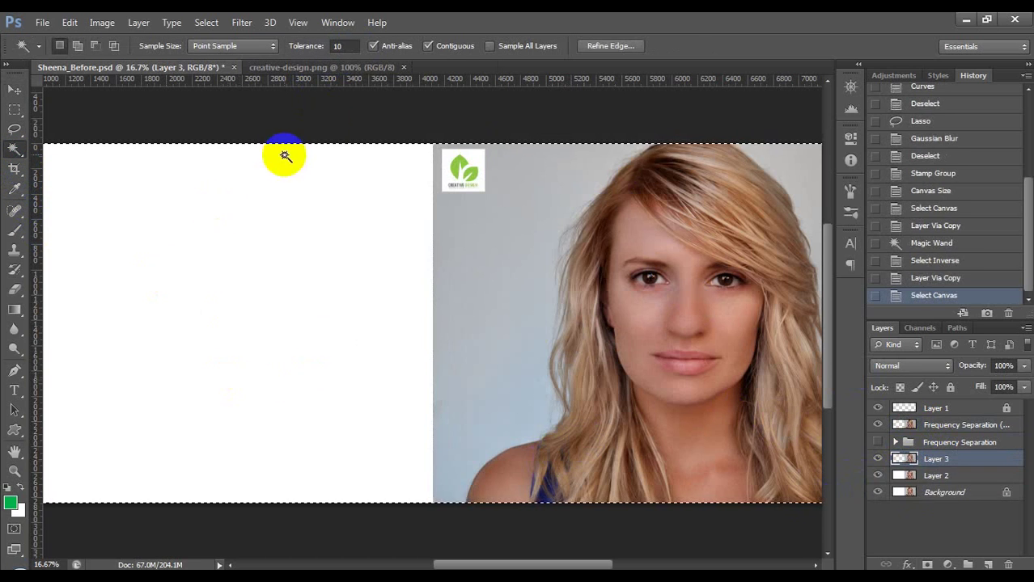
pyautogui.click(14, 89)
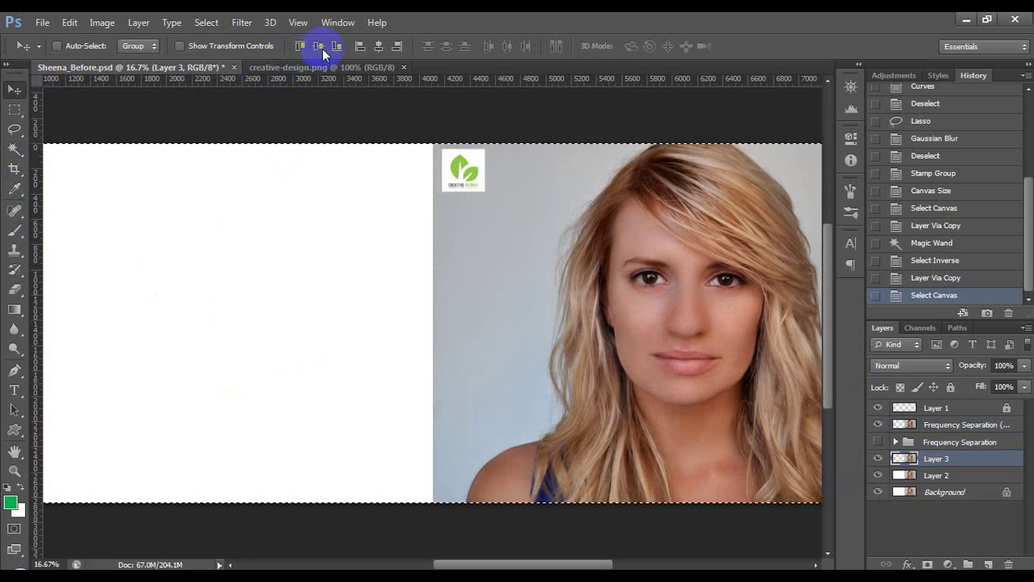
pyautogui.click(361, 49)
pyautogui.hotkey('ctrl', 'd')
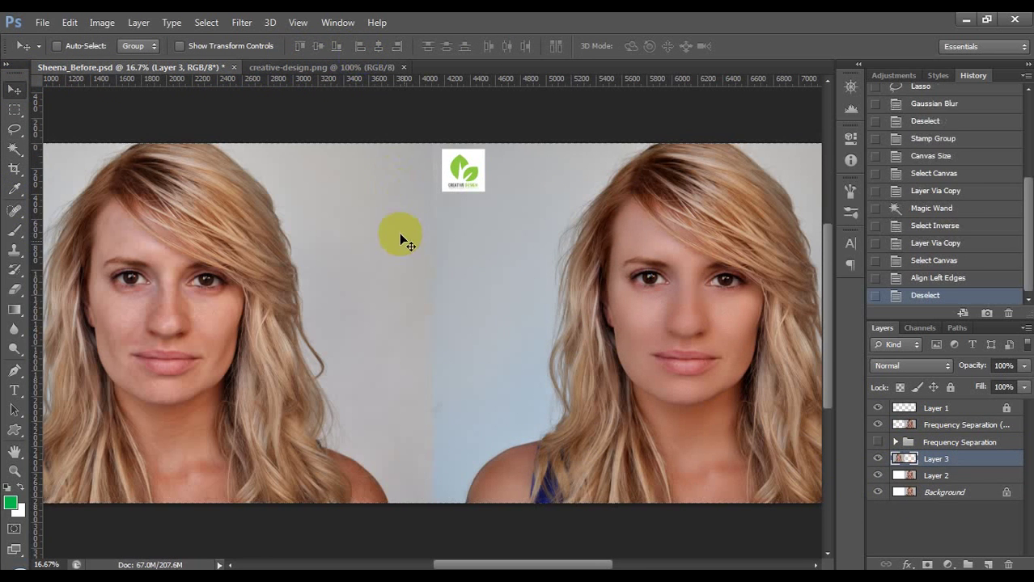
pyautogui.hotkey('ctrl', '-')
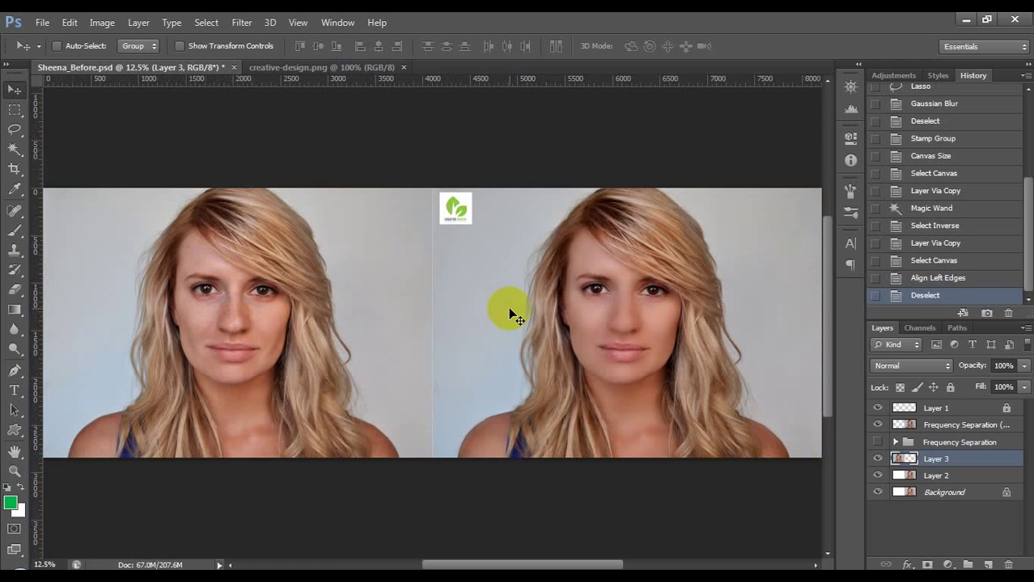
# Add the text BEFORE near the lower right of the original portrait, on a new layer above the merged one.
pyautogui.click(938, 425)
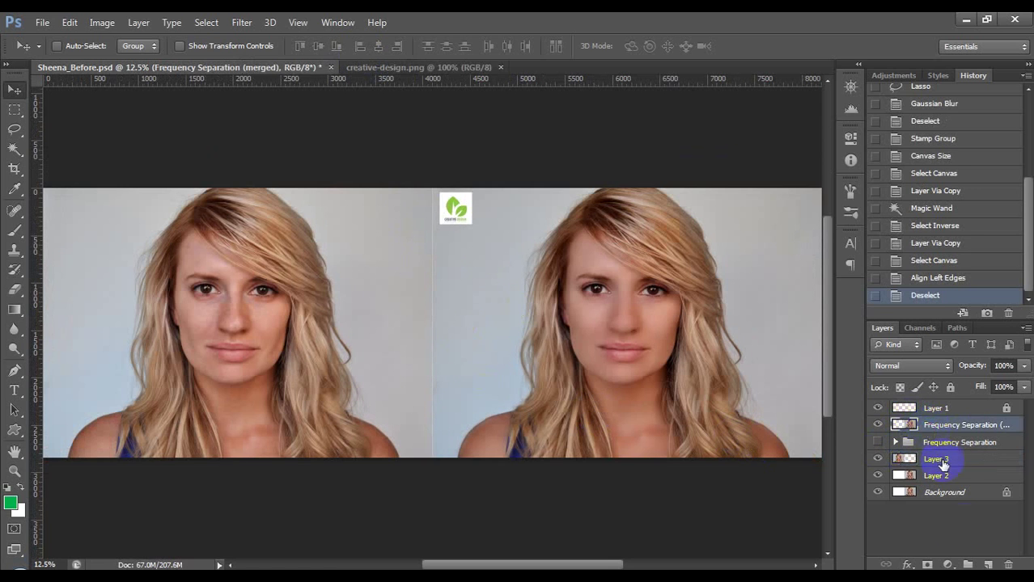
pyautogui.click(987, 564)
pyautogui.press('t')
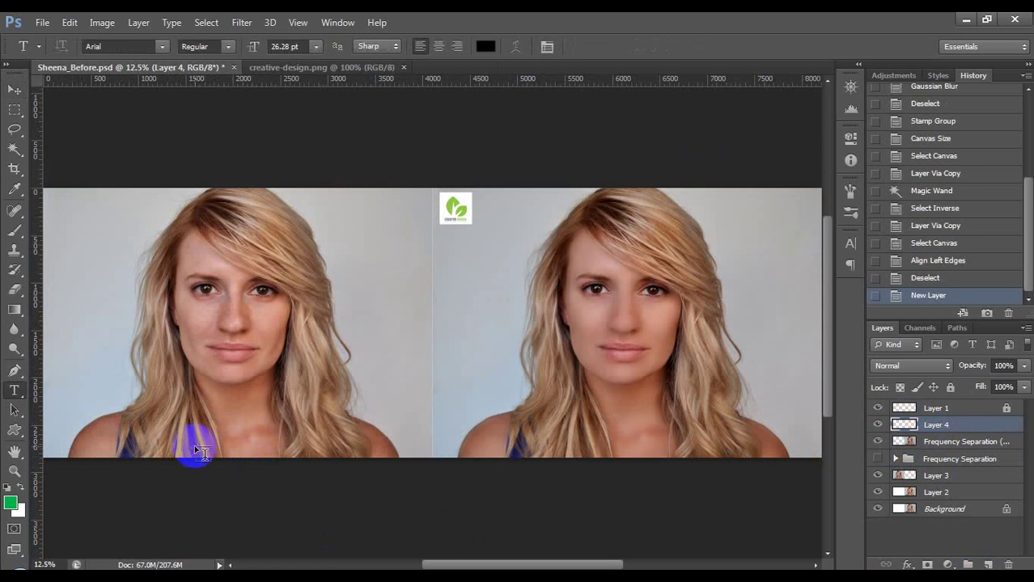
pyautogui.click(361, 483)
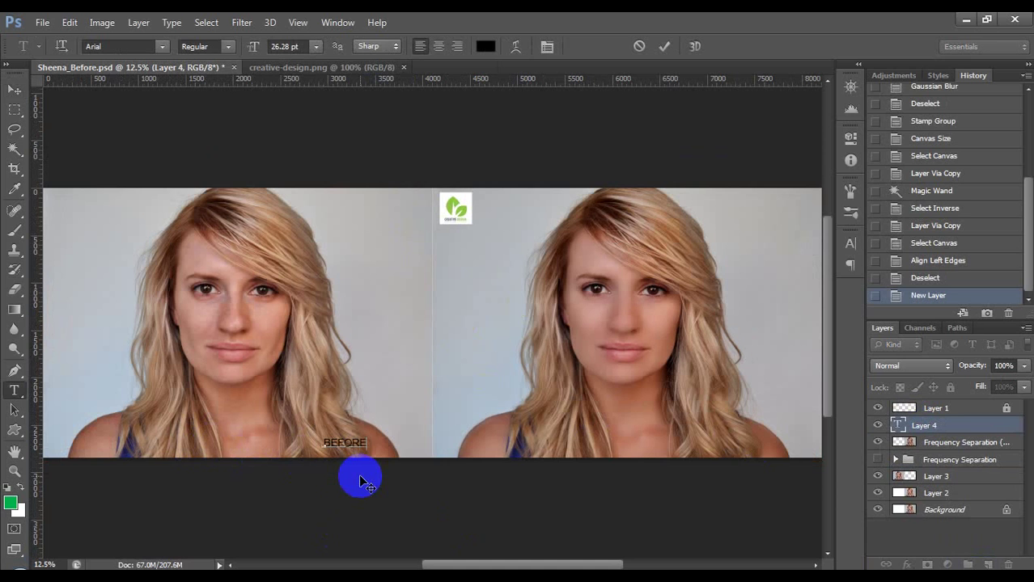
# Set the BEFORE text in Arrus-Black and colour it with the green sampled from the logo.
pyautogui.hotkey('ctrl', 'a')
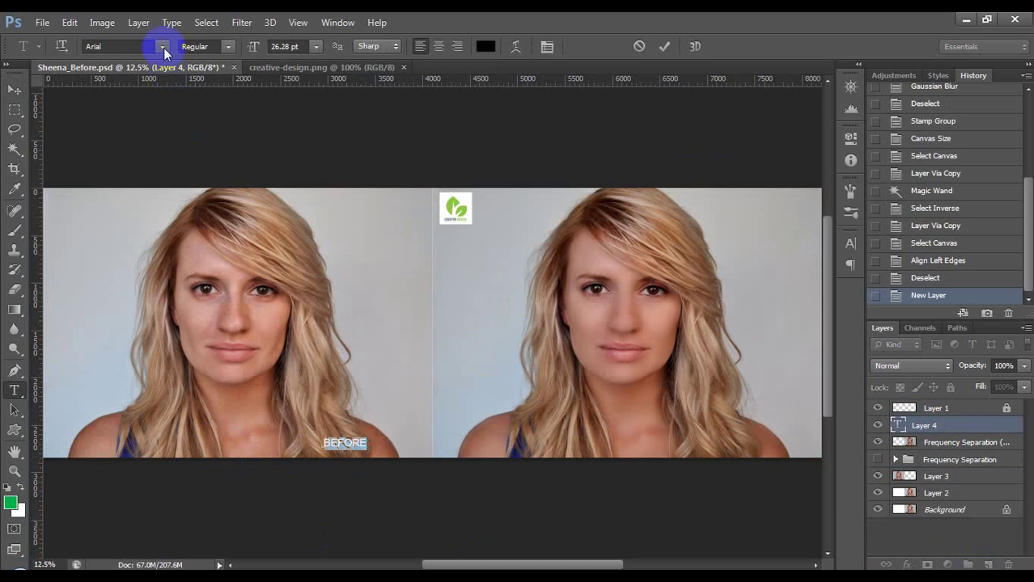
pyautogui.click(160, 48)
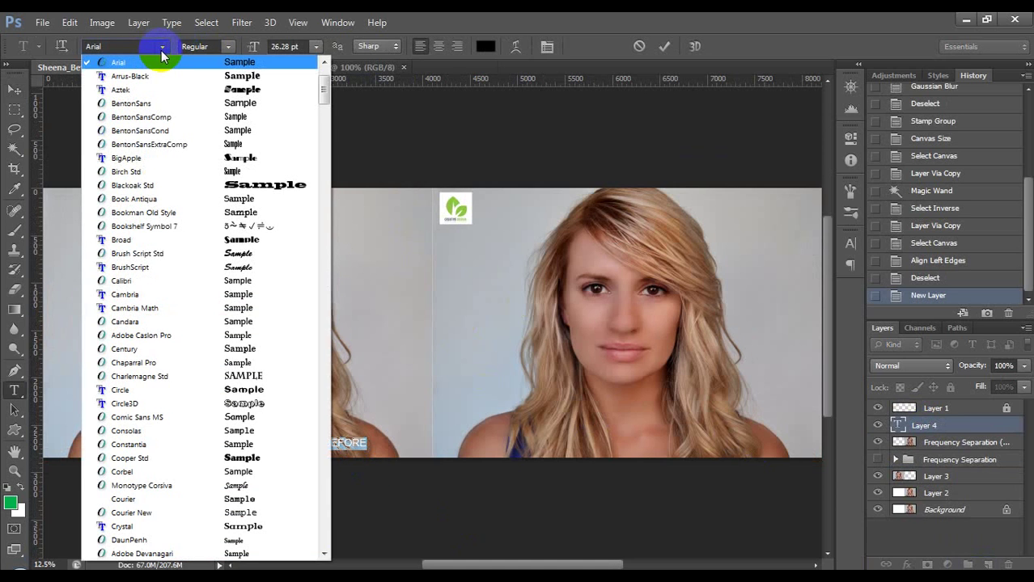
pyautogui.click(162, 77)
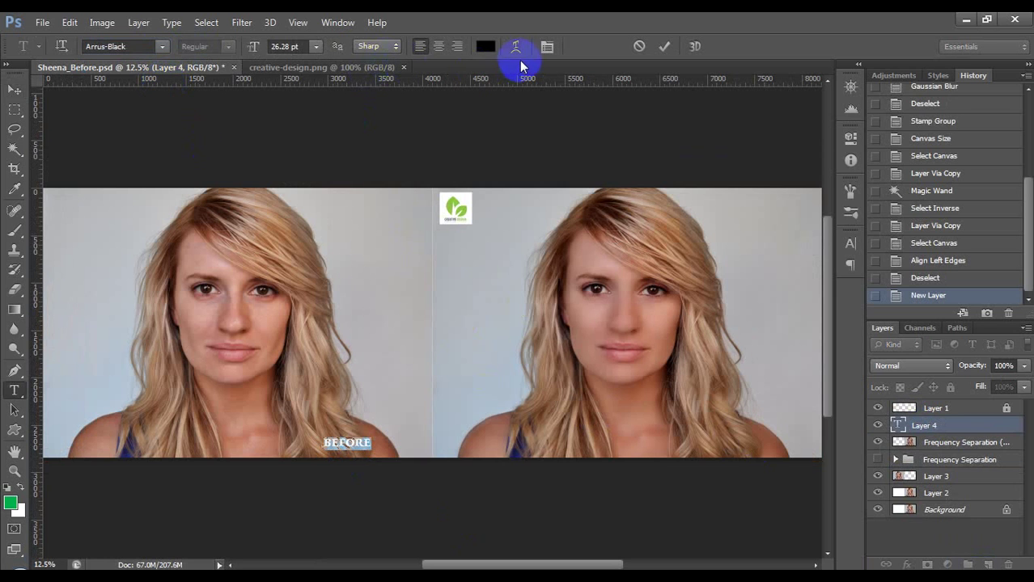
pyautogui.click(484, 47)
pyautogui.click(456, 214)
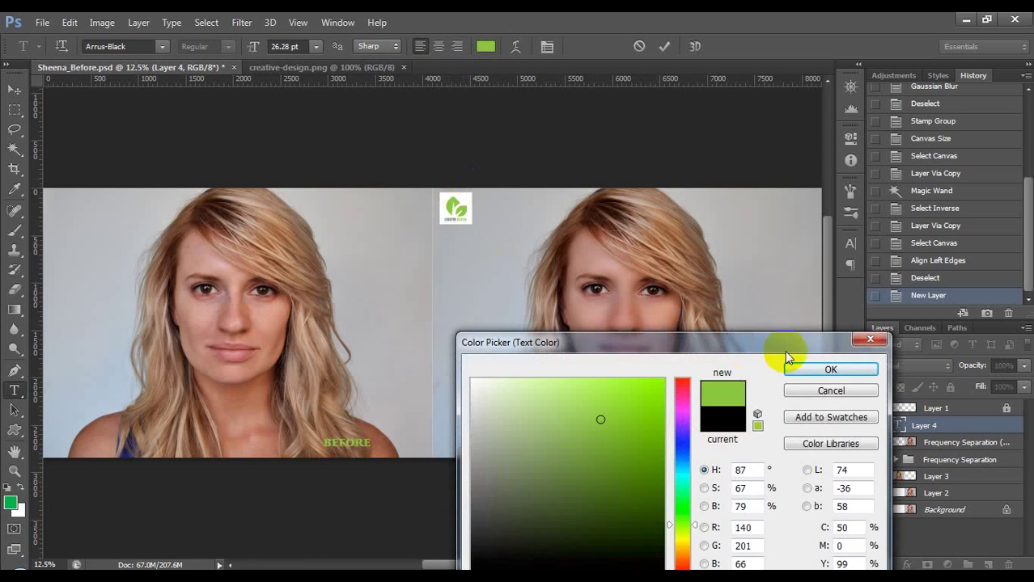
pyautogui.click(797, 367)
pyautogui.click(933, 427)
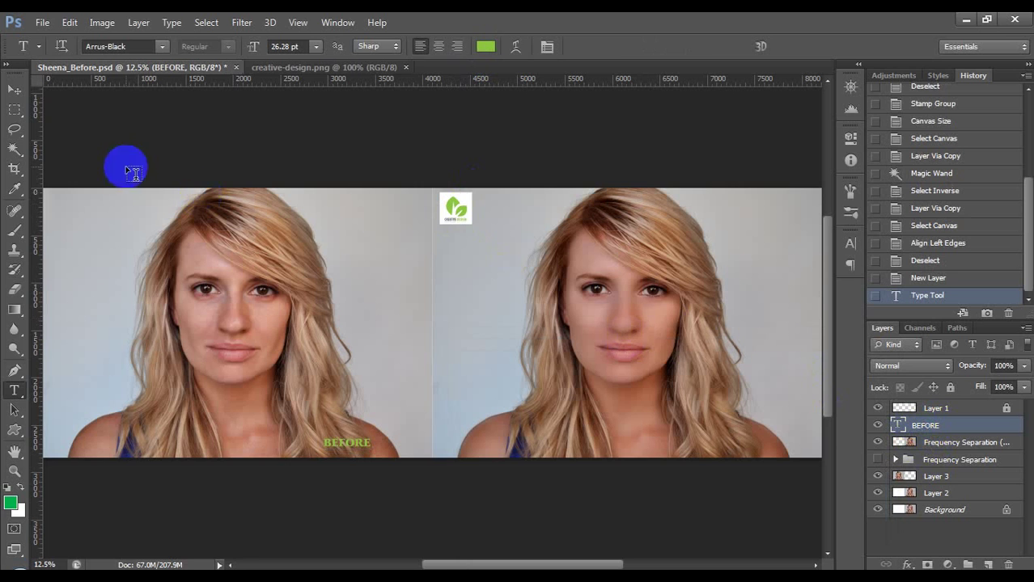
# Enlarge the BEFORE text to about 65.8 pt and place it in the original portrait's lower right corner.
pyautogui.hotkey('ctrl', 't')
pyautogui.moveTo(321, 437); pyautogui.dragTo(361, 447)
pyautogui.press('Return')
pyautogui.press('v')
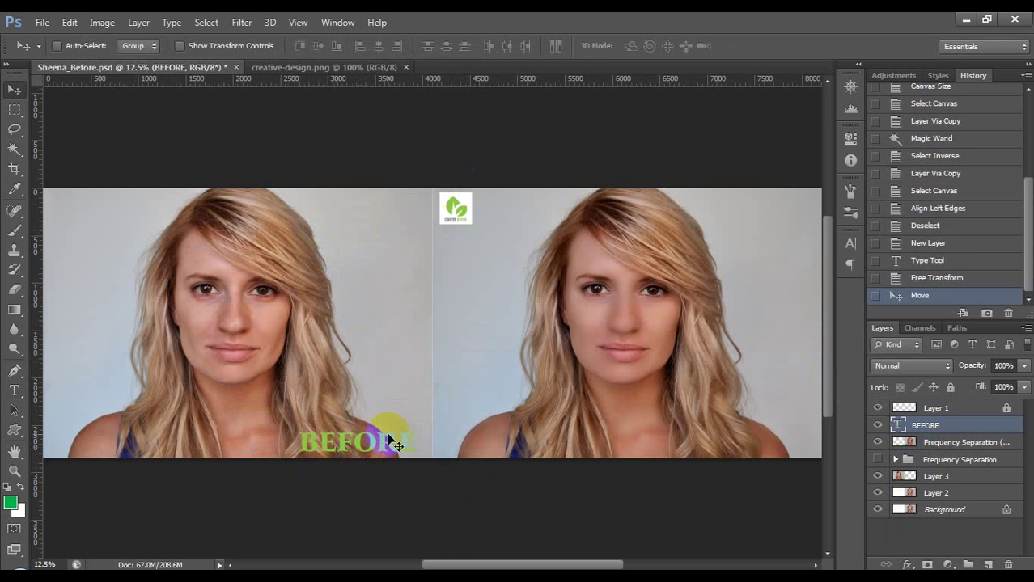
# Duplicate the BEFORE text layer and place the copy in the lower right corner of the retouched portrait.
pyautogui.hotkey('ctrl', '-')
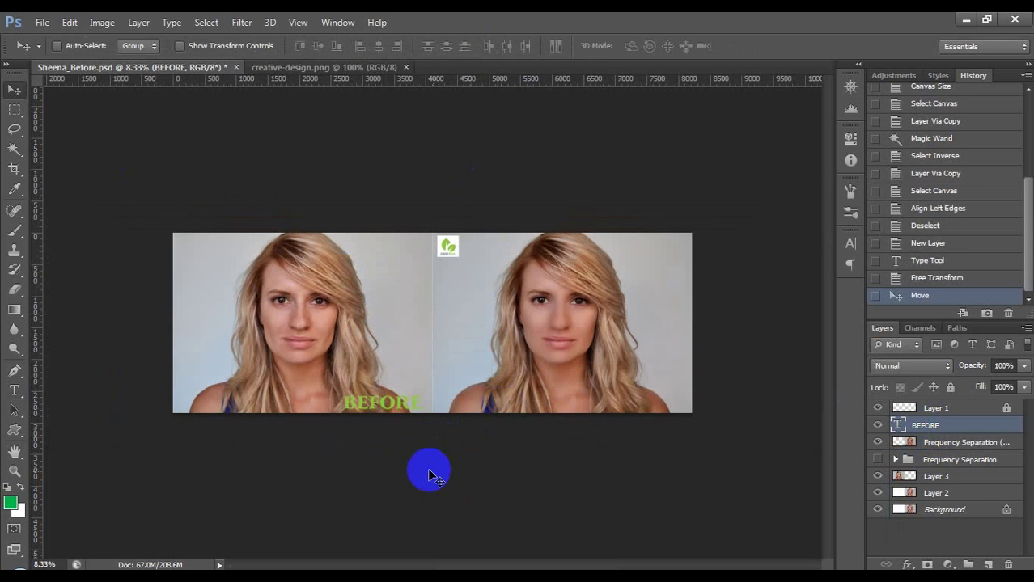
pyautogui.hotkey('ctrl', 'j')
pyautogui.moveTo(369, 411); pyautogui.dragTo(633, 417)
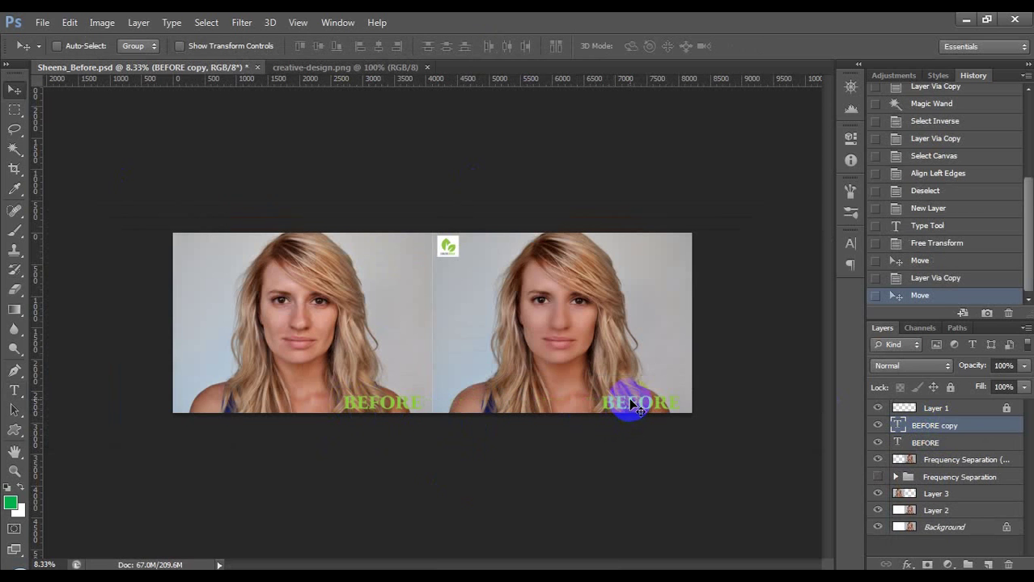
# Change the duplicated label to AFTER, nudged slightly to the right, and save the document.
pyautogui.press('t')
pyautogui.click(638, 409)
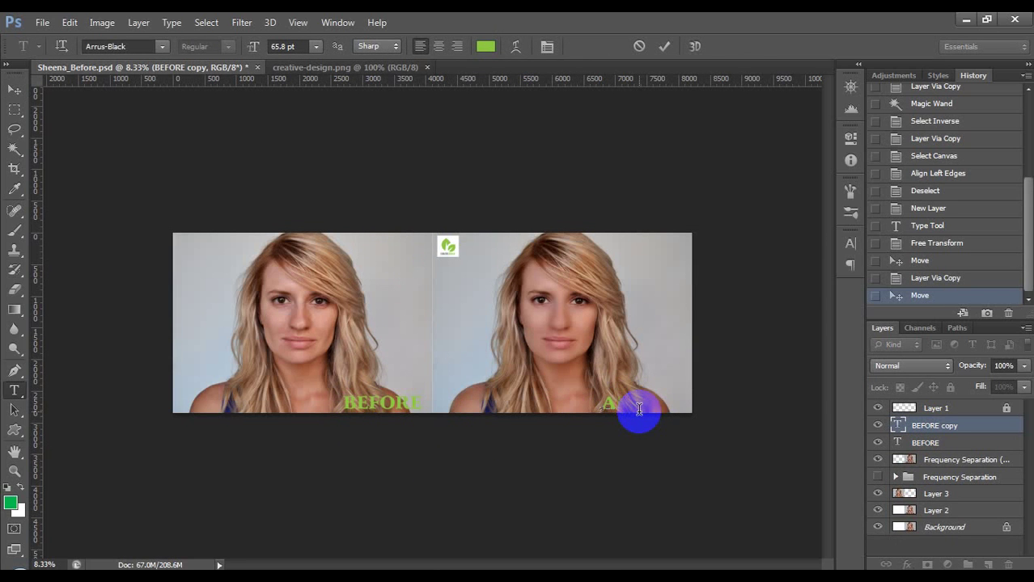
pyautogui.write('AFTER')
pyautogui.click(960, 424)
pyautogui.press('v')
pyautogui.press('Right')
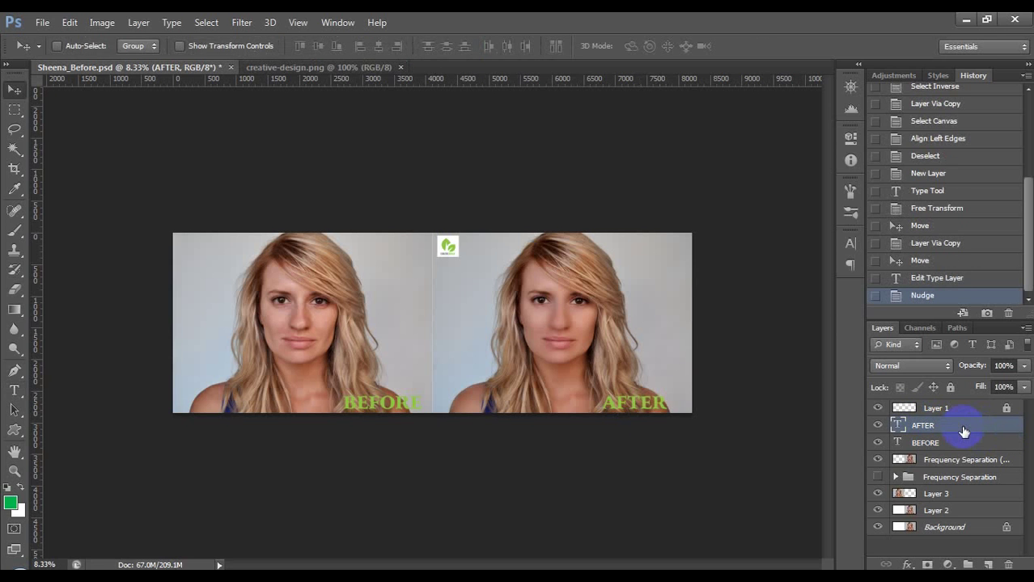
pyautogui.hotkey('ctrl', 's')
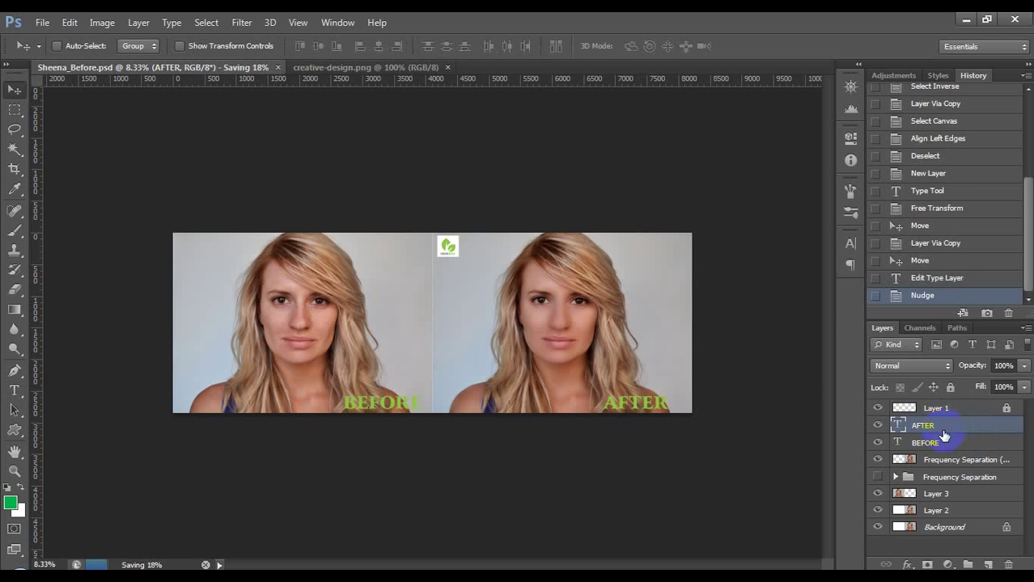
# Examine the original and retouched portraits up close, comparing the skin of the two faces side by side.
pyautogui.press('z')
pyautogui.moveTo(231, 230); pyautogui.dragTo(87, 150)
pyautogui.click(14, 89)
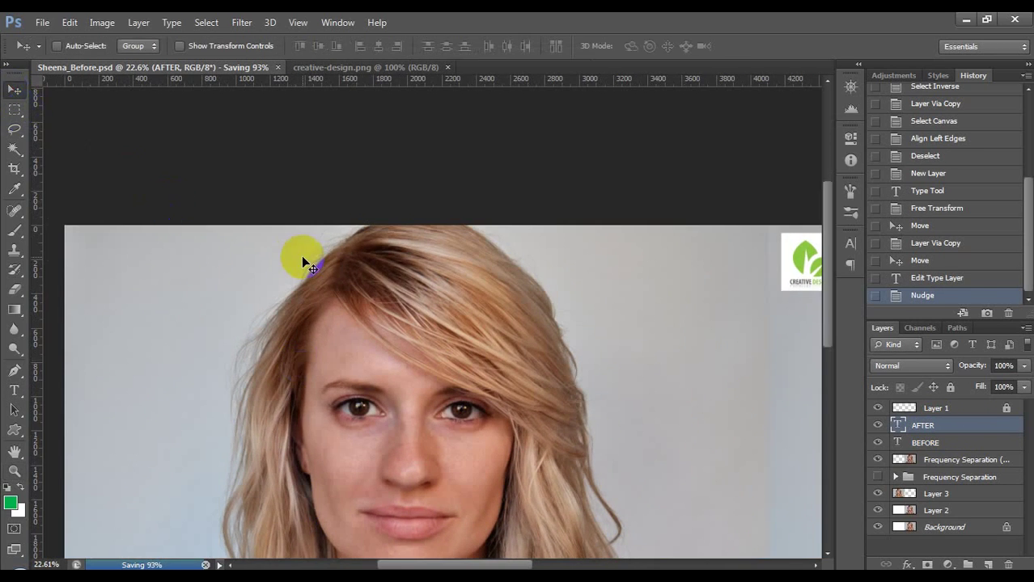
pyautogui.hotkey('ctrl', '0')
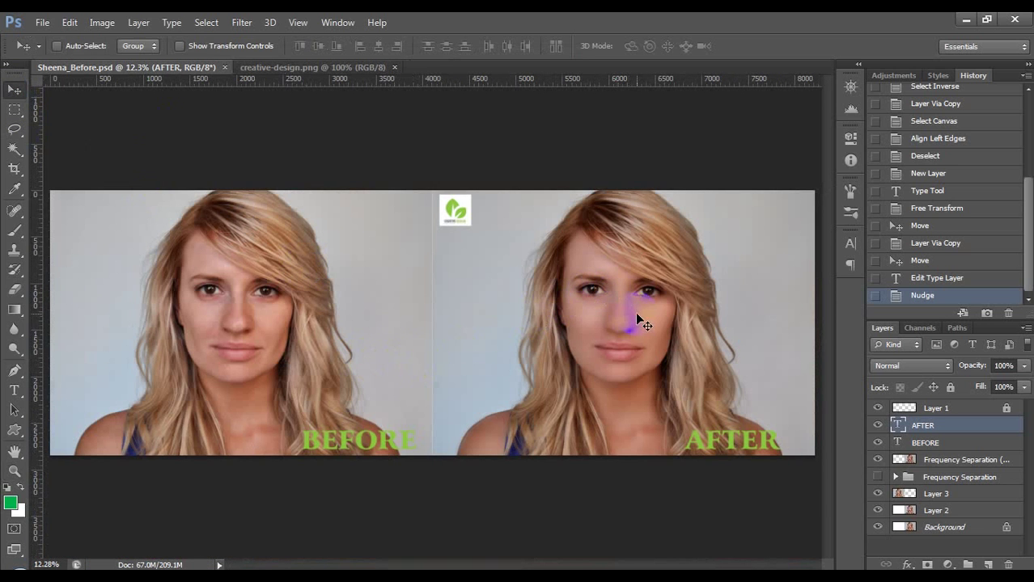
pyautogui.hotkey('ctrl', '+')
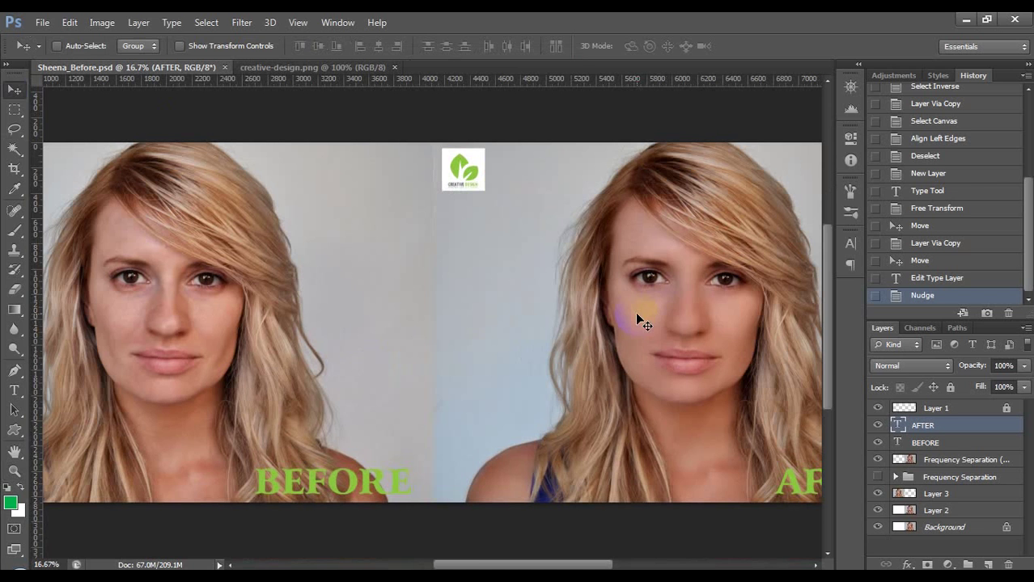
pyautogui.moveTo(485, 473); pyautogui.dragTo(443, 386)
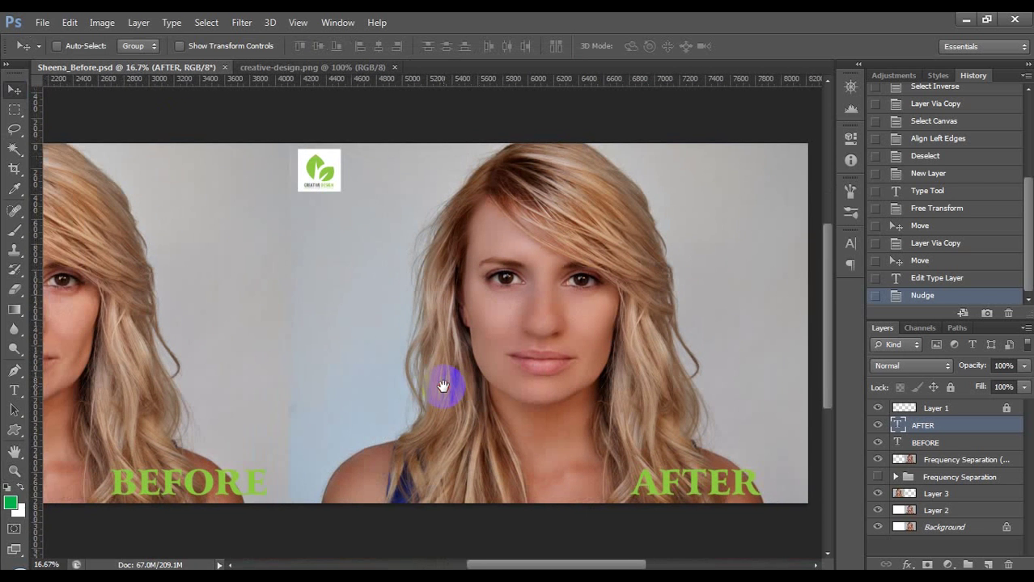
pyautogui.moveTo(214, 342); pyautogui.dragTo(281, 324)
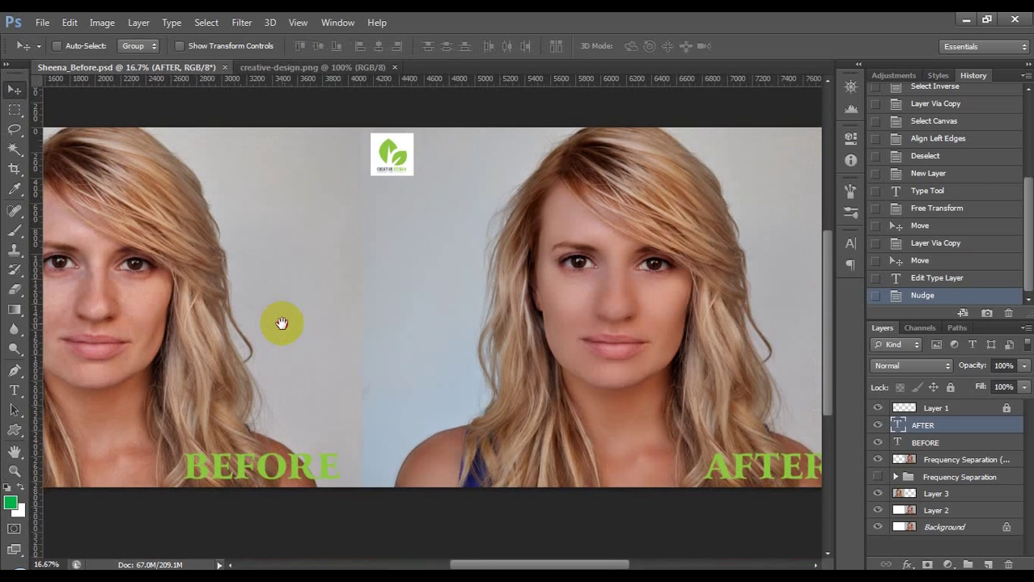
pyautogui.hotkey('ctrl', '-')
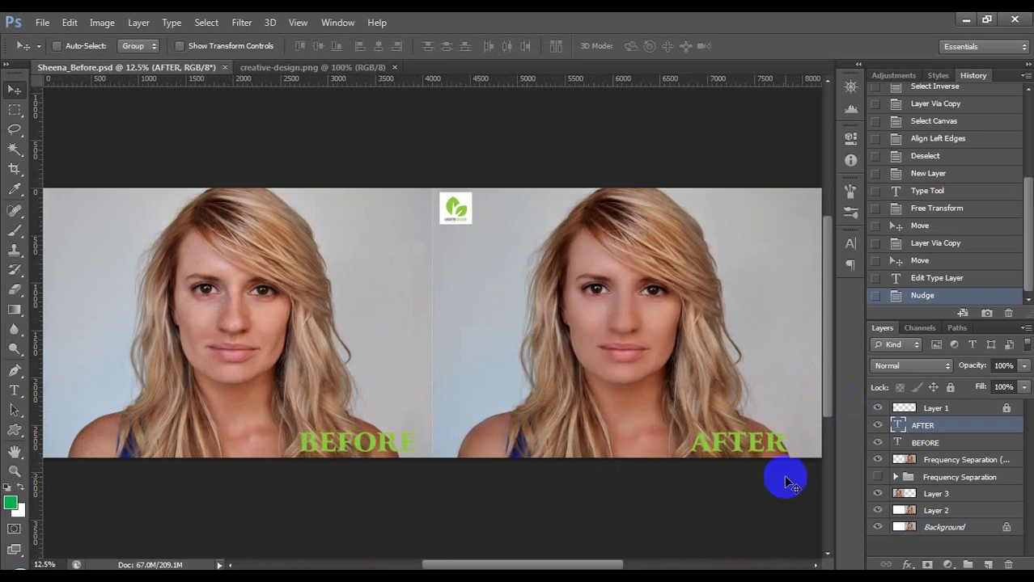
# Recolour the AFTER and BEFORE text layers together in orange, about RGB 247, 148, 6.
pyautogui.keyDown('shift'); pyautogui.click(924, 444); pyautogui.keyUp('shift')
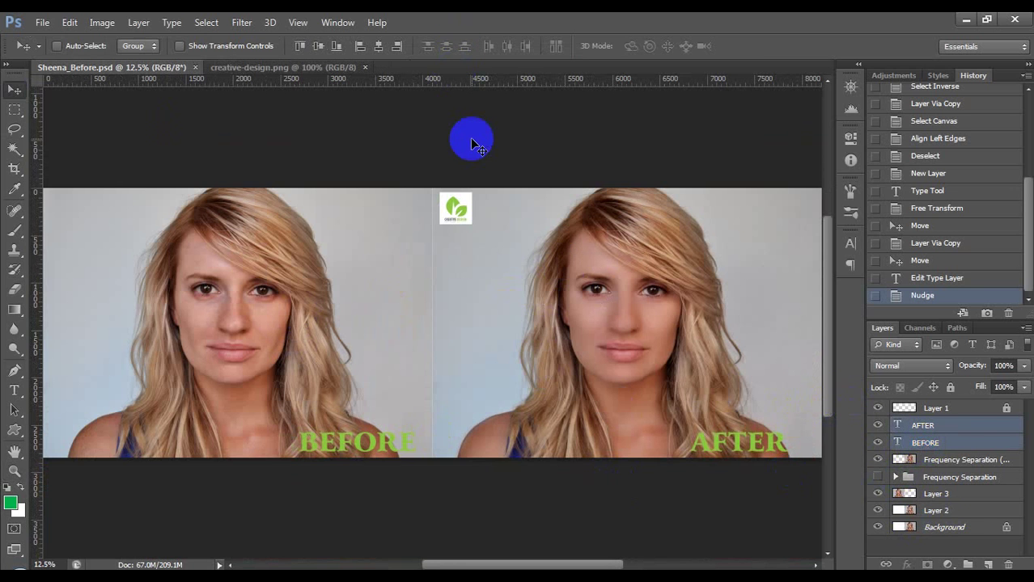
pyautogui.press('t')
pyautogui.click(483, 47)
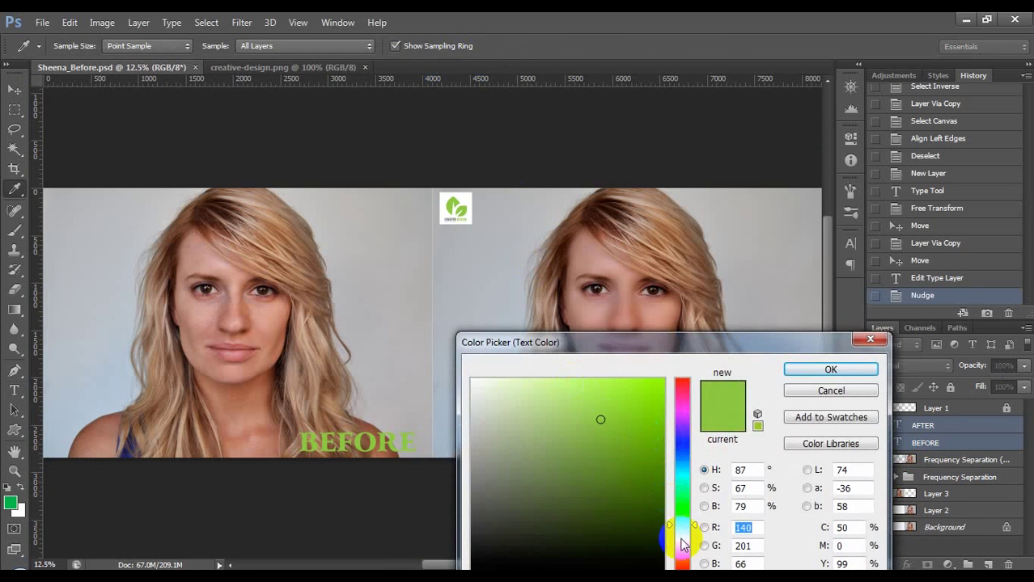
pyautogui.moveTo(682, 544); pyautogui.dragTo(685, 550)
pyautogui.moveTo(647, 397); pyautogui.dragTo(659, 385)
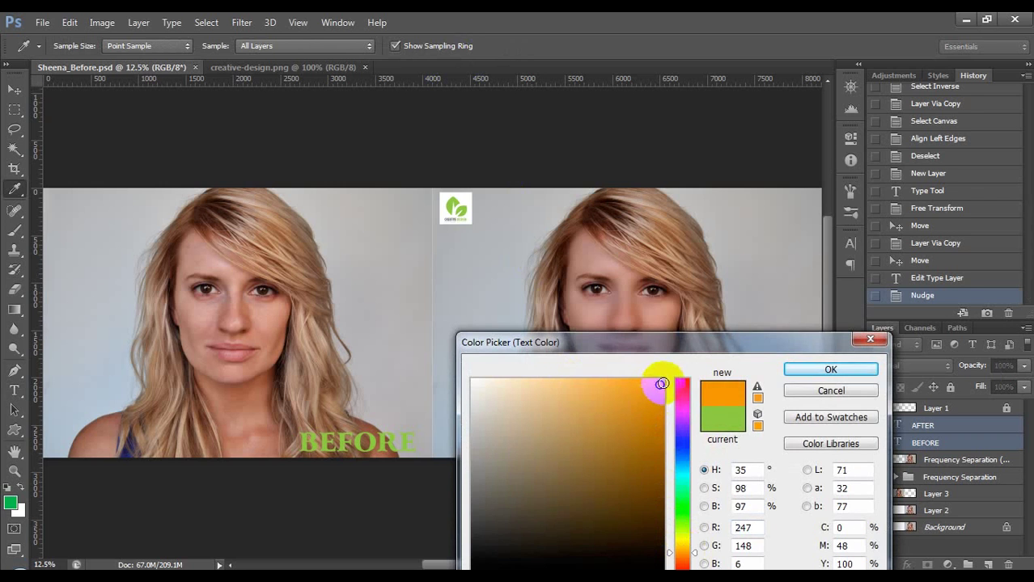
pyautogui.click(797, 370)
pyautogui.click(902, 441)
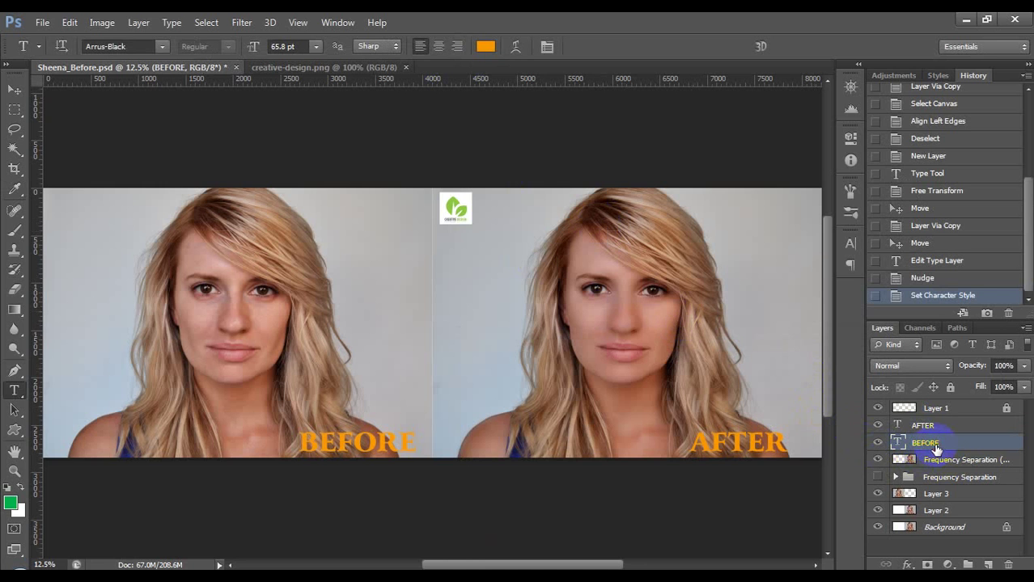
# Save a JPEG copy of the comparison with _AFTER added to the file name, at maximum quality 12.
pyautogui.click(42, 23)
pyautogui.click(84, 202)
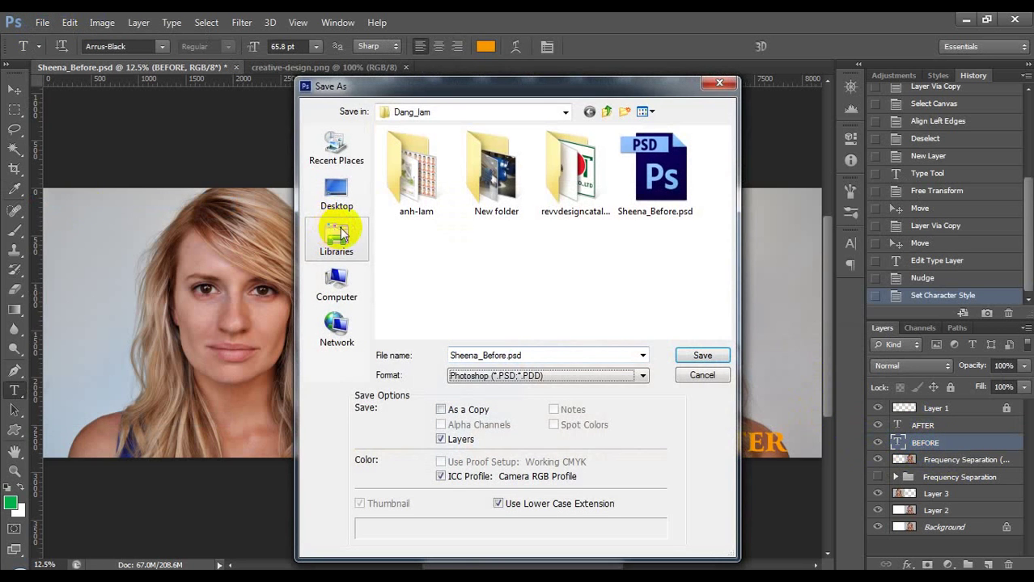
pyautogui.press('j')
pyautogui.click(531, 353)
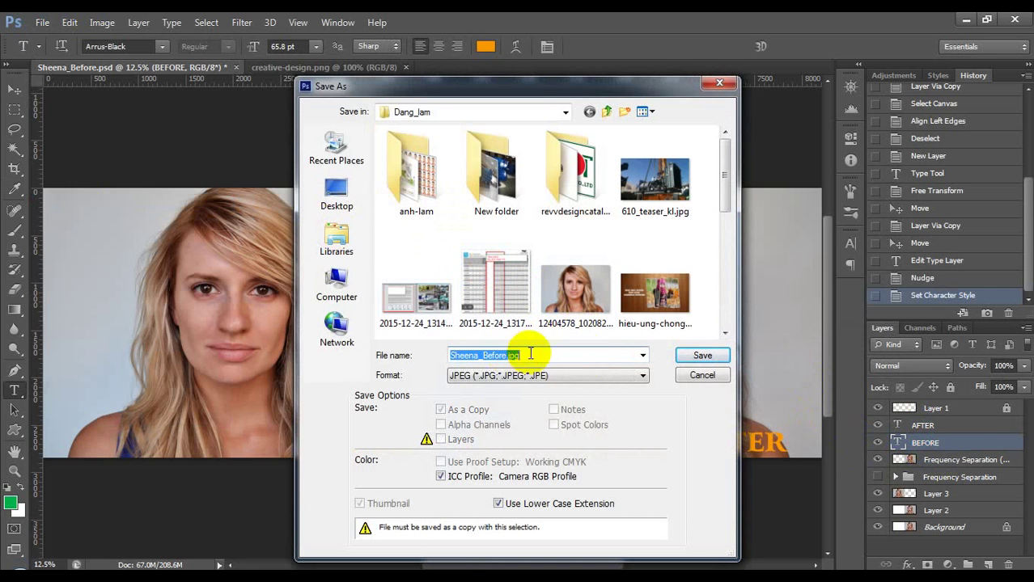
pyautogui.click(503, 356)
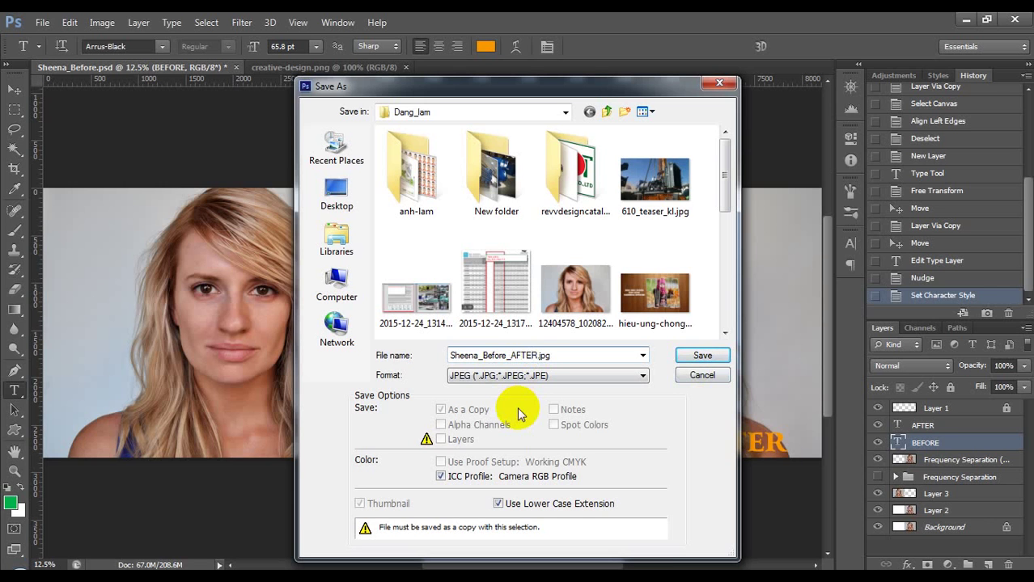
pyautogui.press('Return')
pyautogui.write('12')
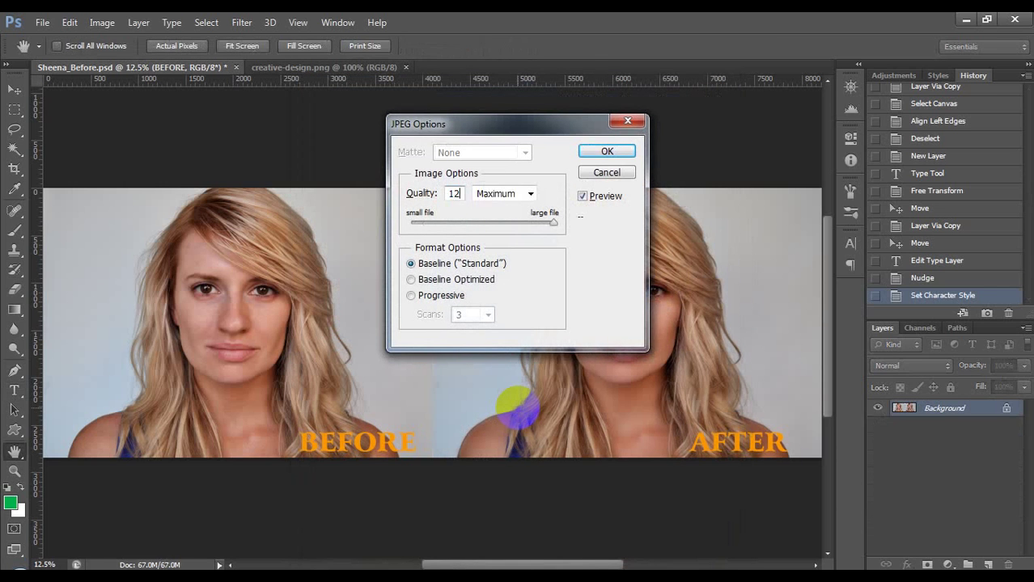
pyautogui.press('Return')
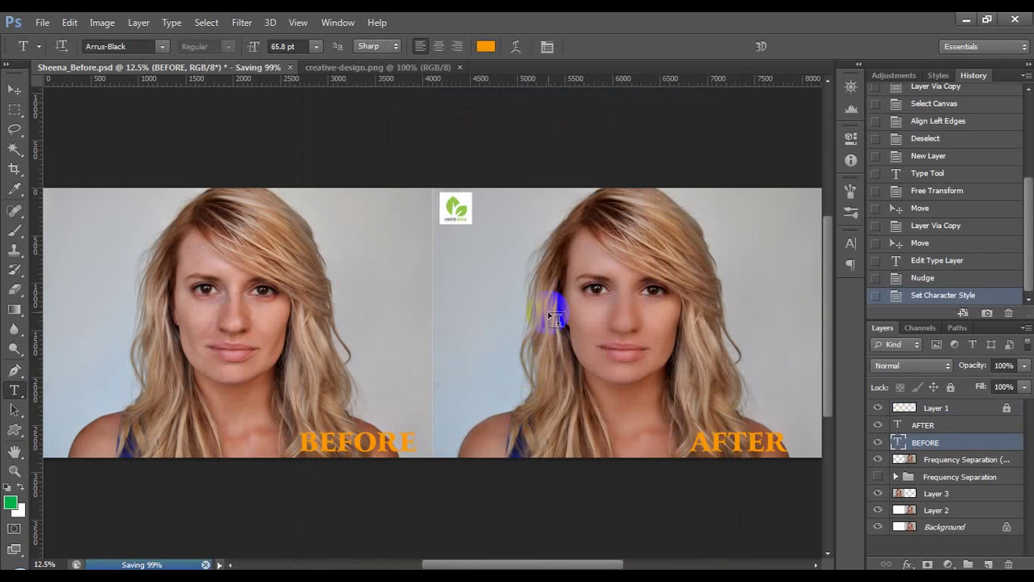